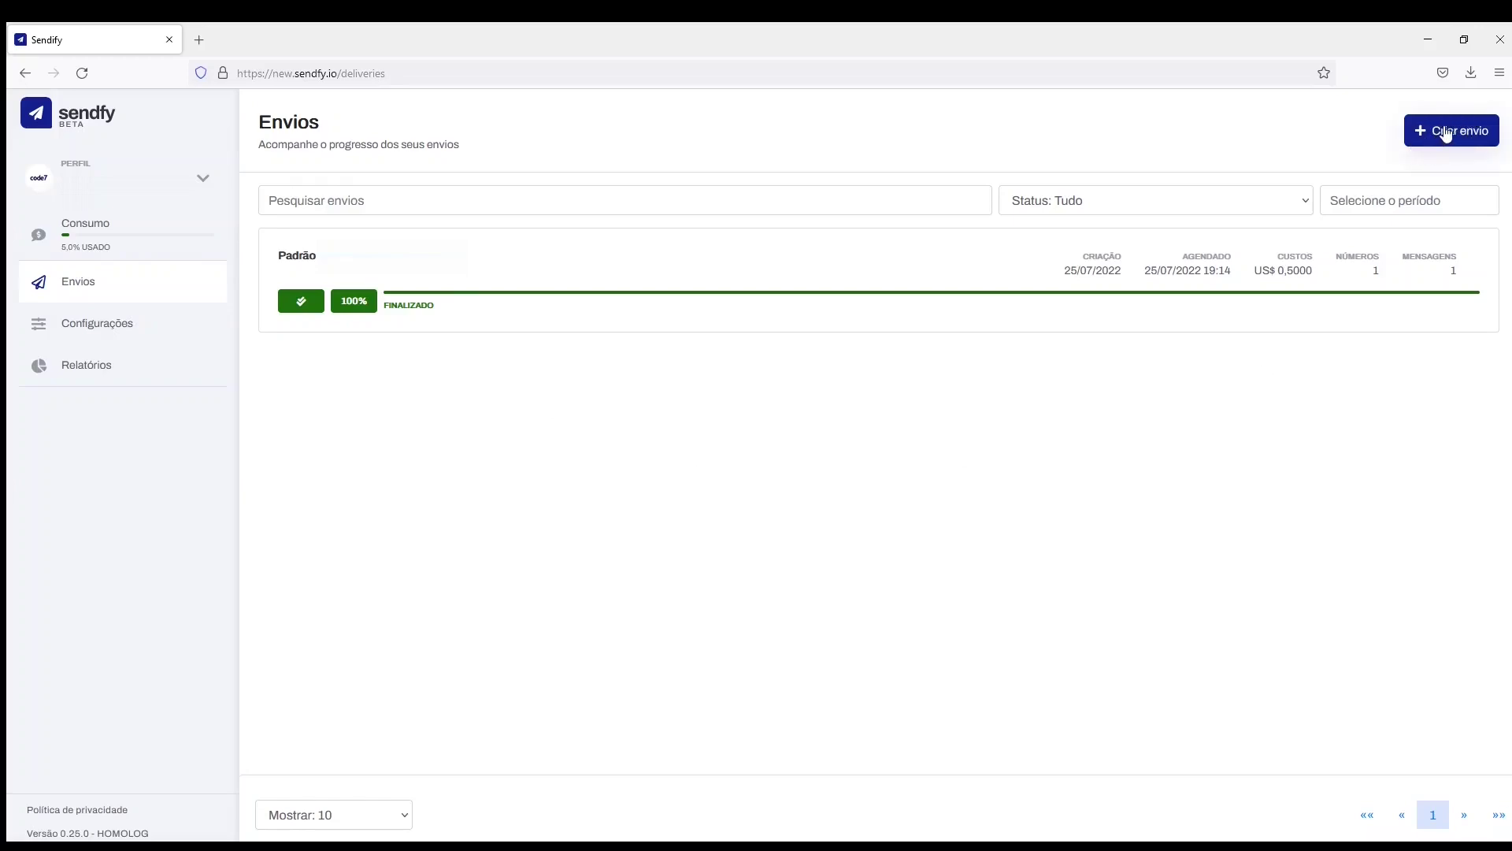
Step: Create a new delivery and enter the recipient's mobile number as a short list (Lista curta)
left_click(1448, 134)
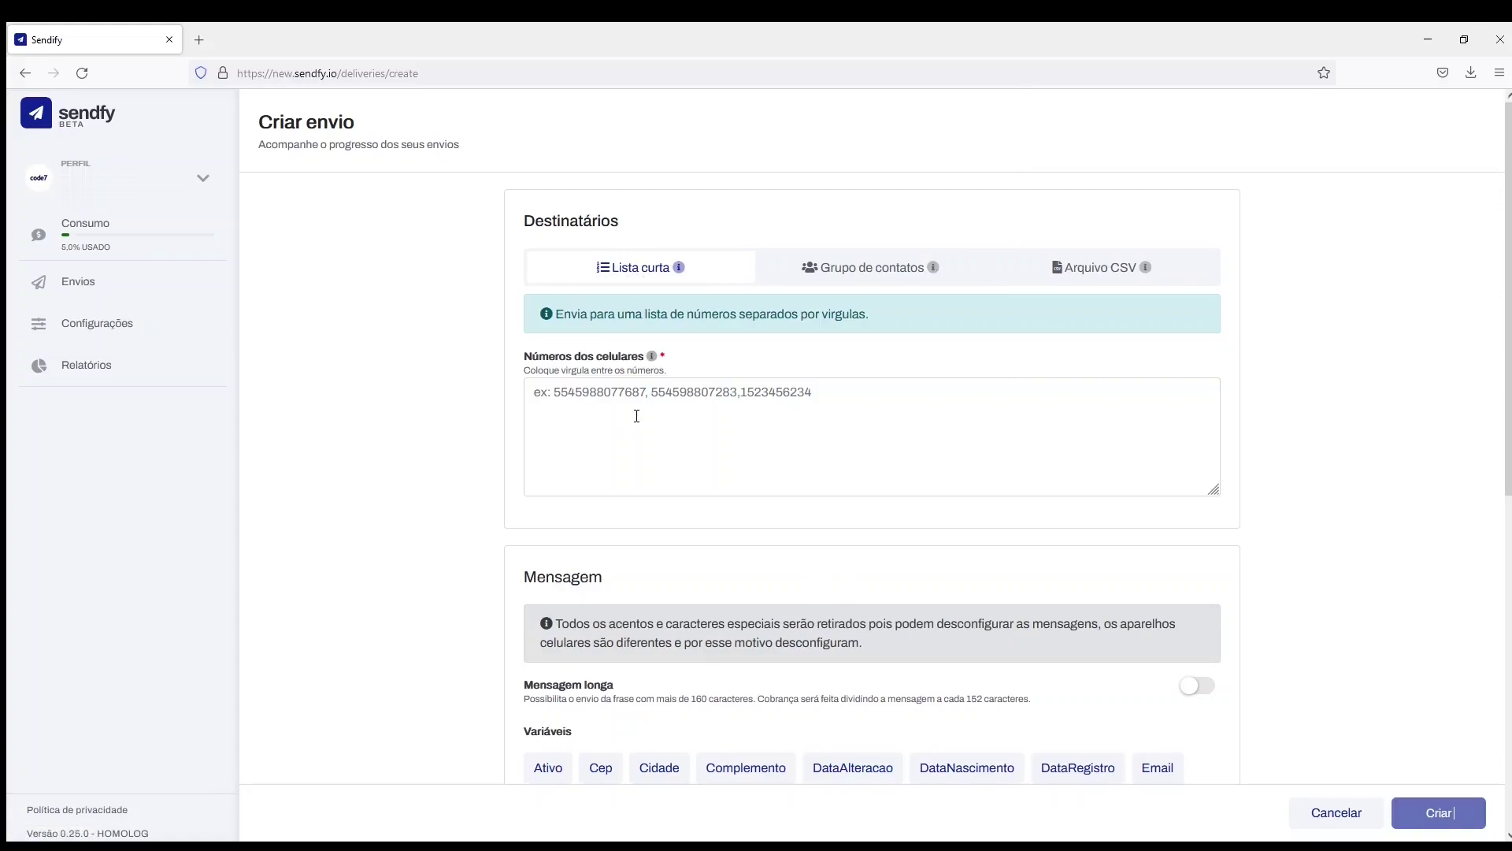
left_click(900, 266)
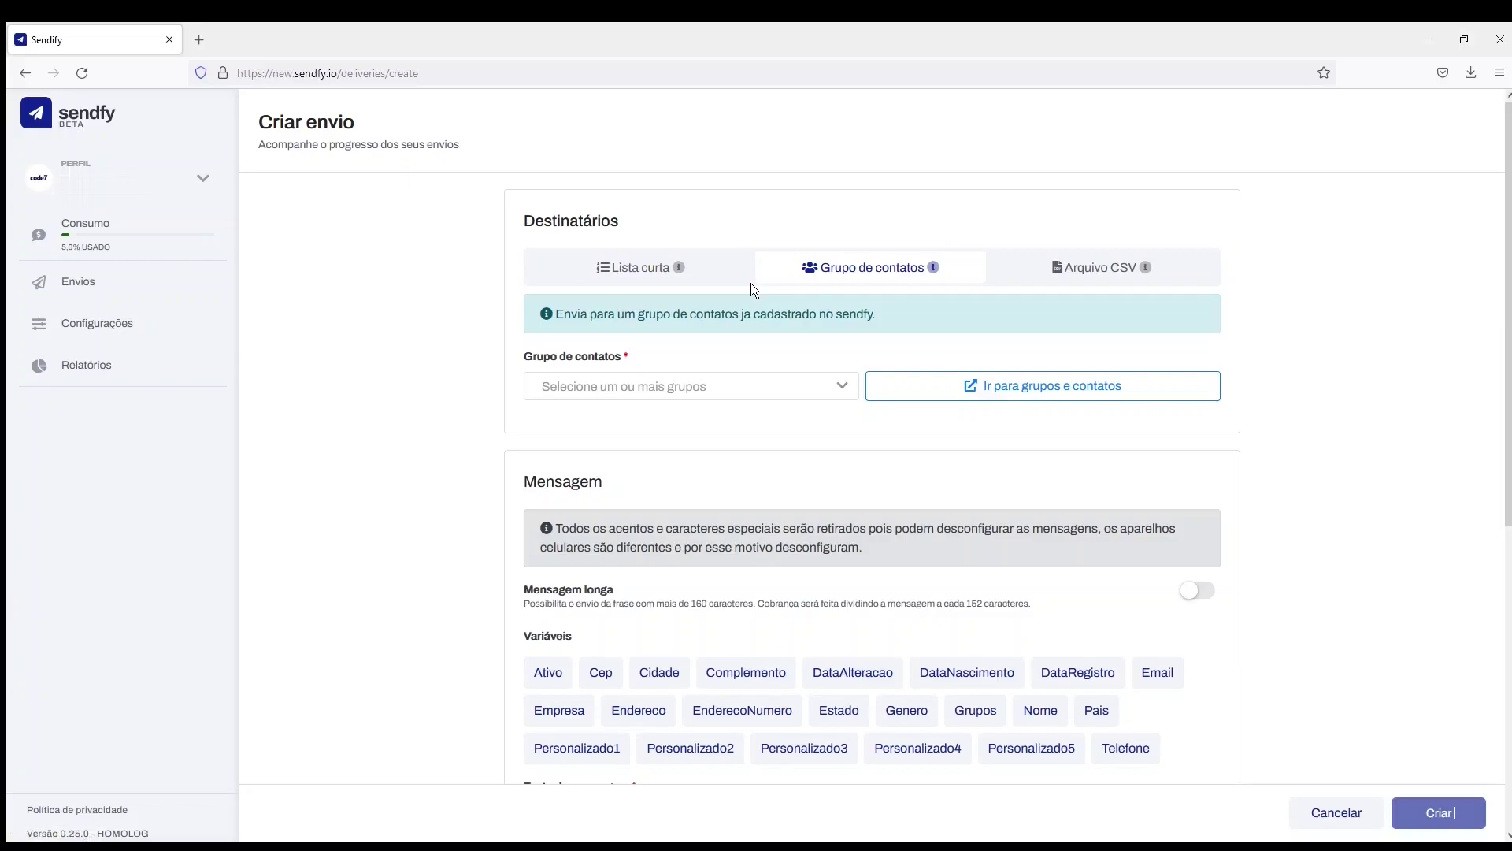
left_click(1091, 269)
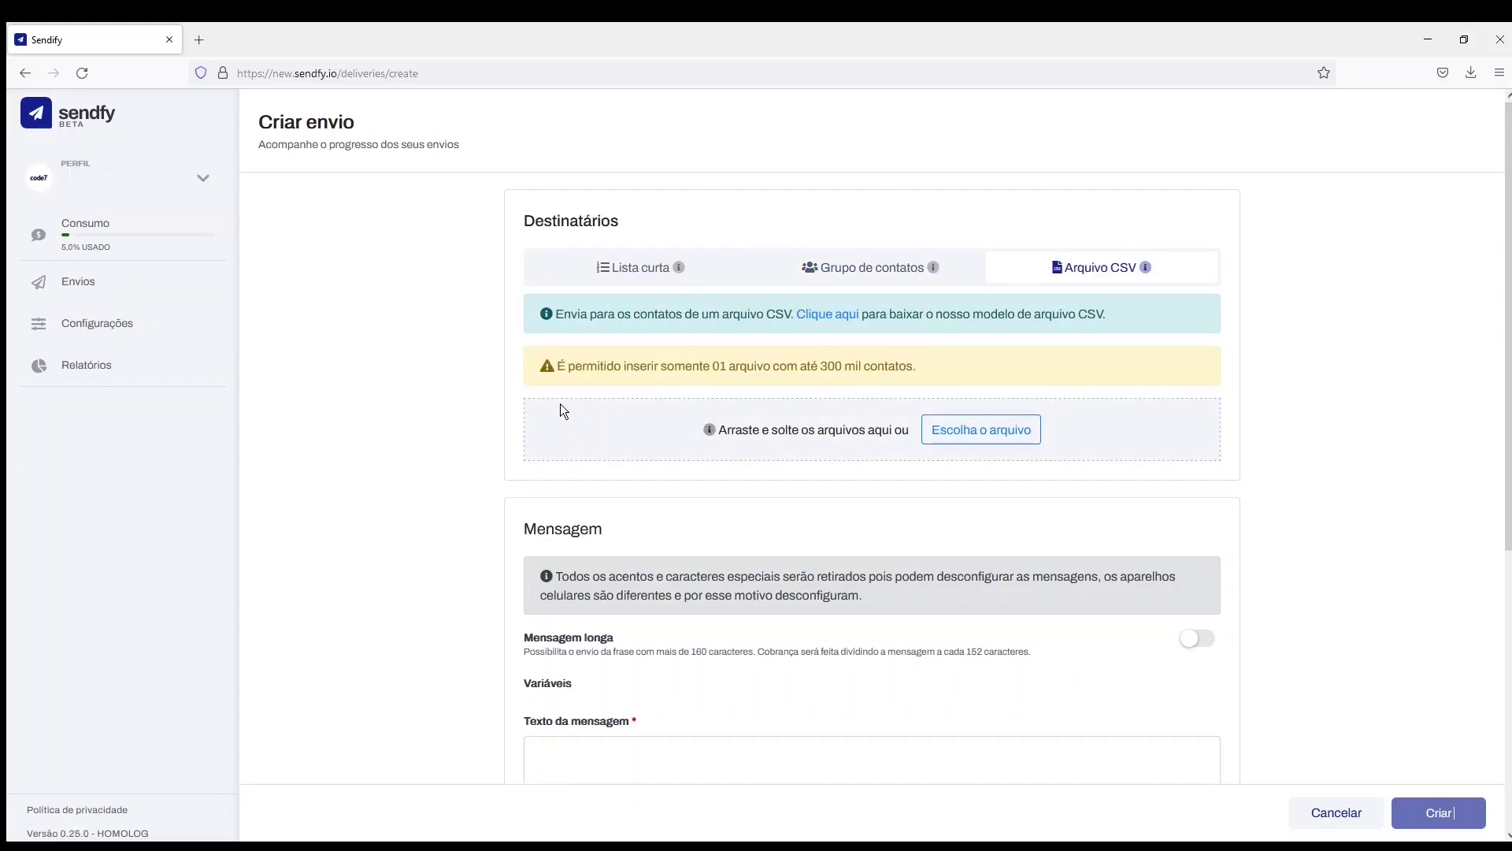
left_click(620, 268)
left_click(656, 390)
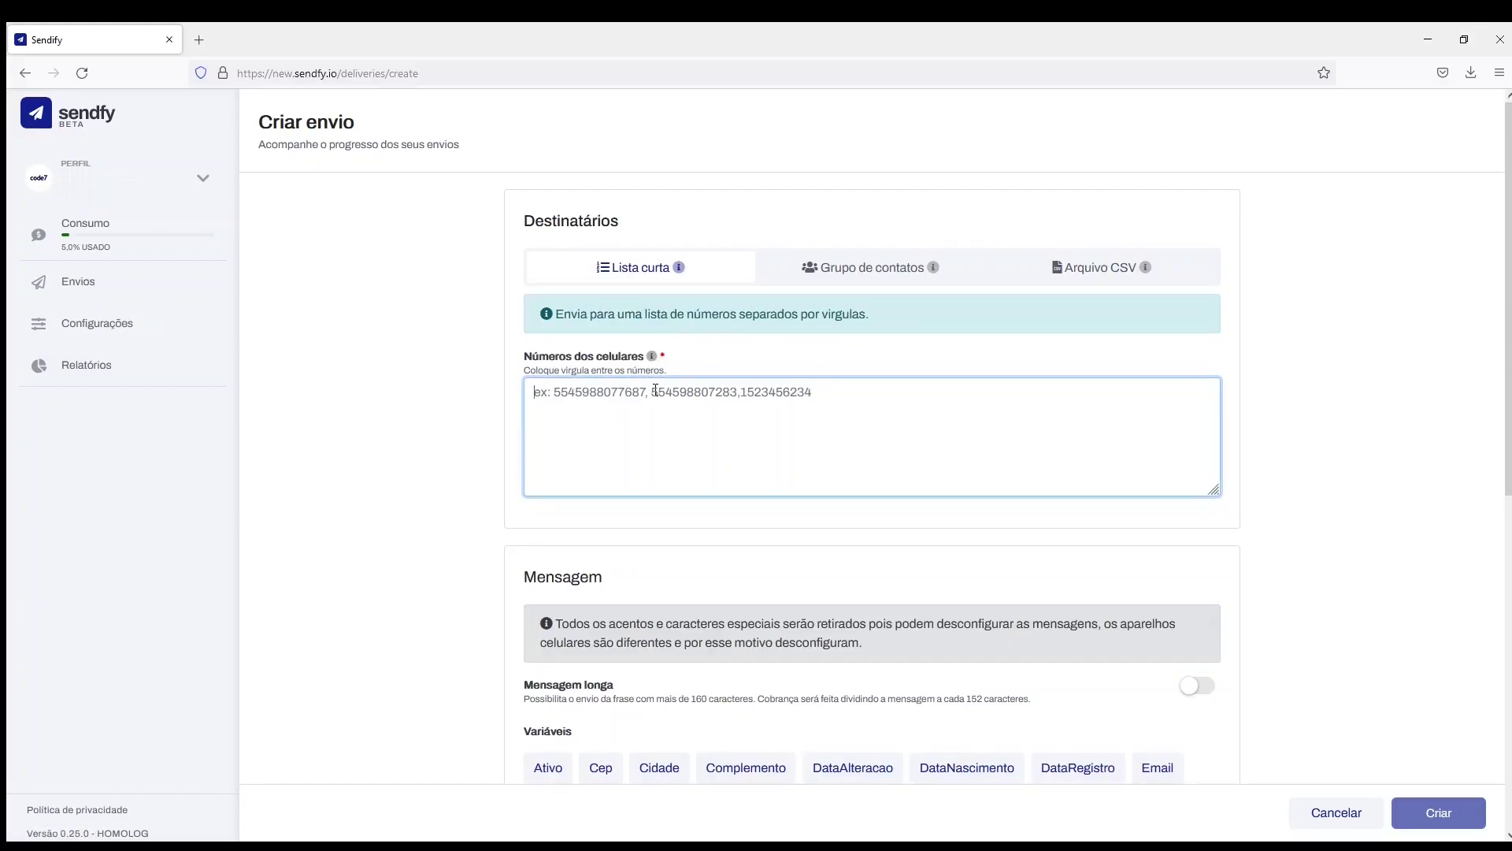
type("55")
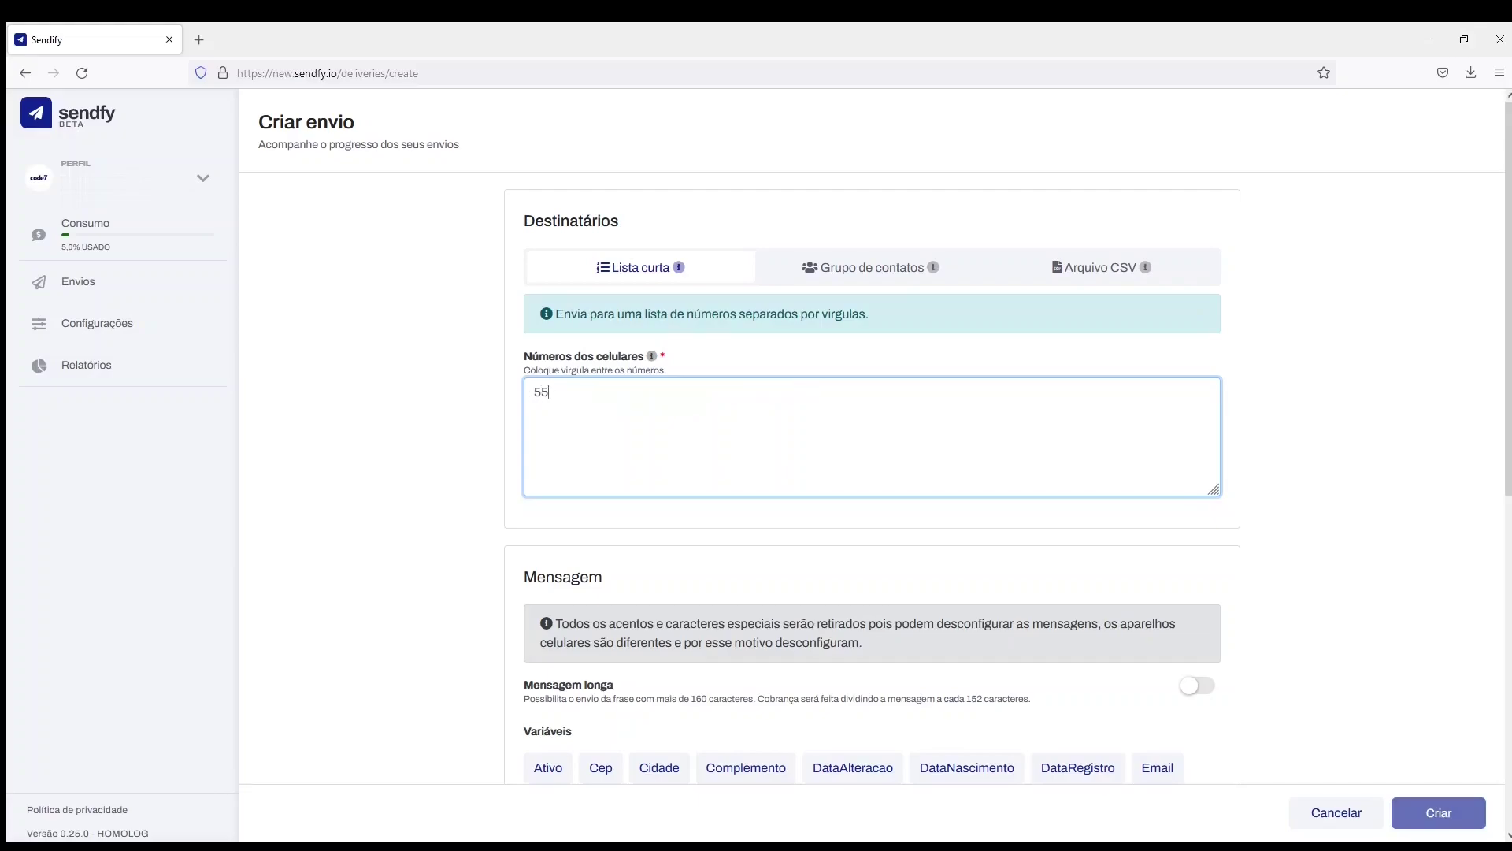
type("11")
Step: Write "teste de Frase" as the message text
scroll(471, 488, "down", 3)
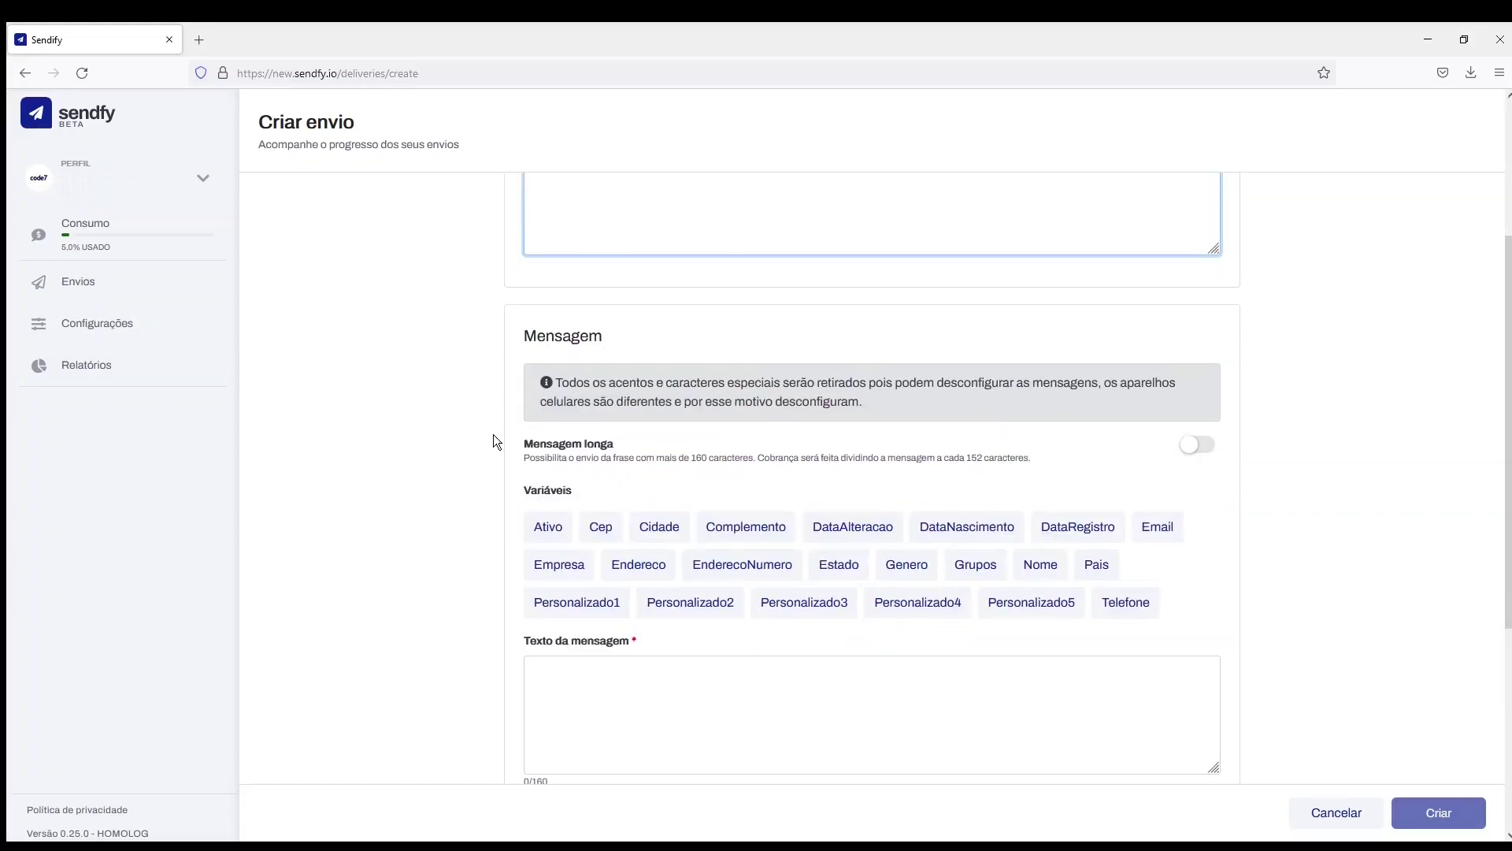
scroll(493, 433, "down", 2)
left_click(672, 529)
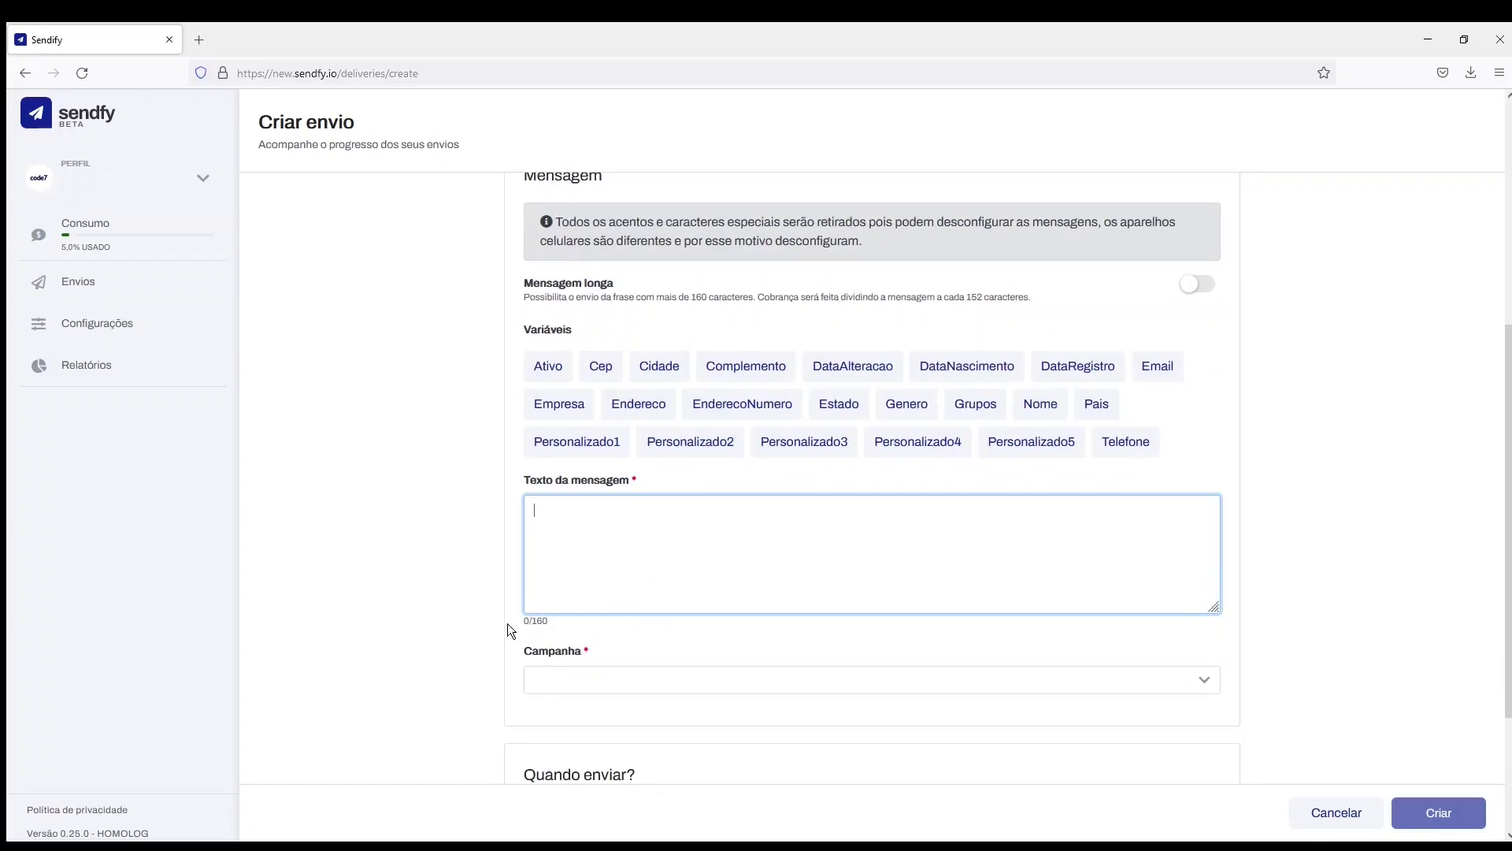
left_click_drag(530, 620, 545, 621)
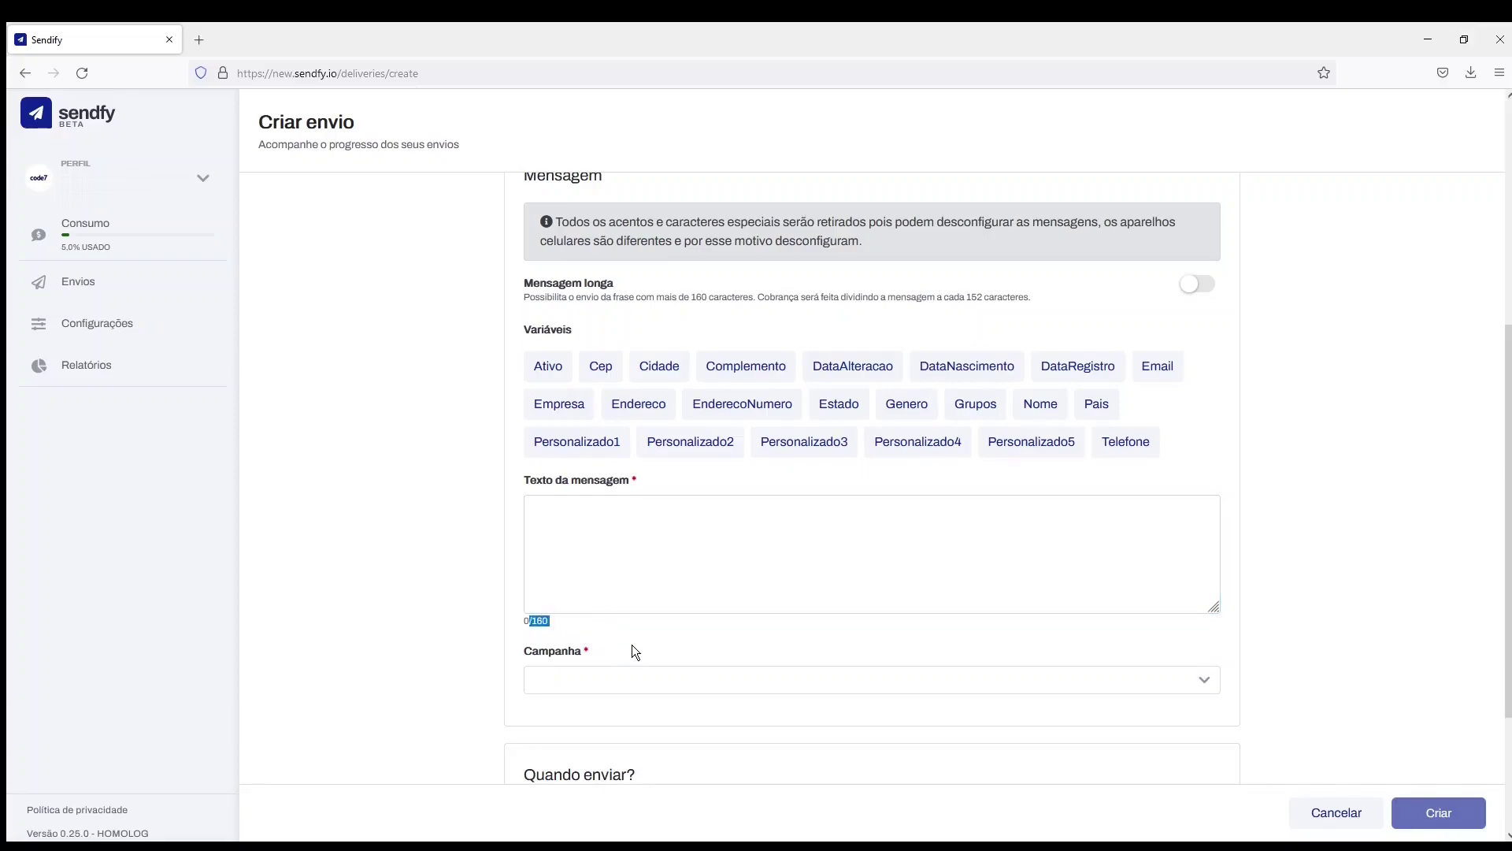
left_click(635, 569)
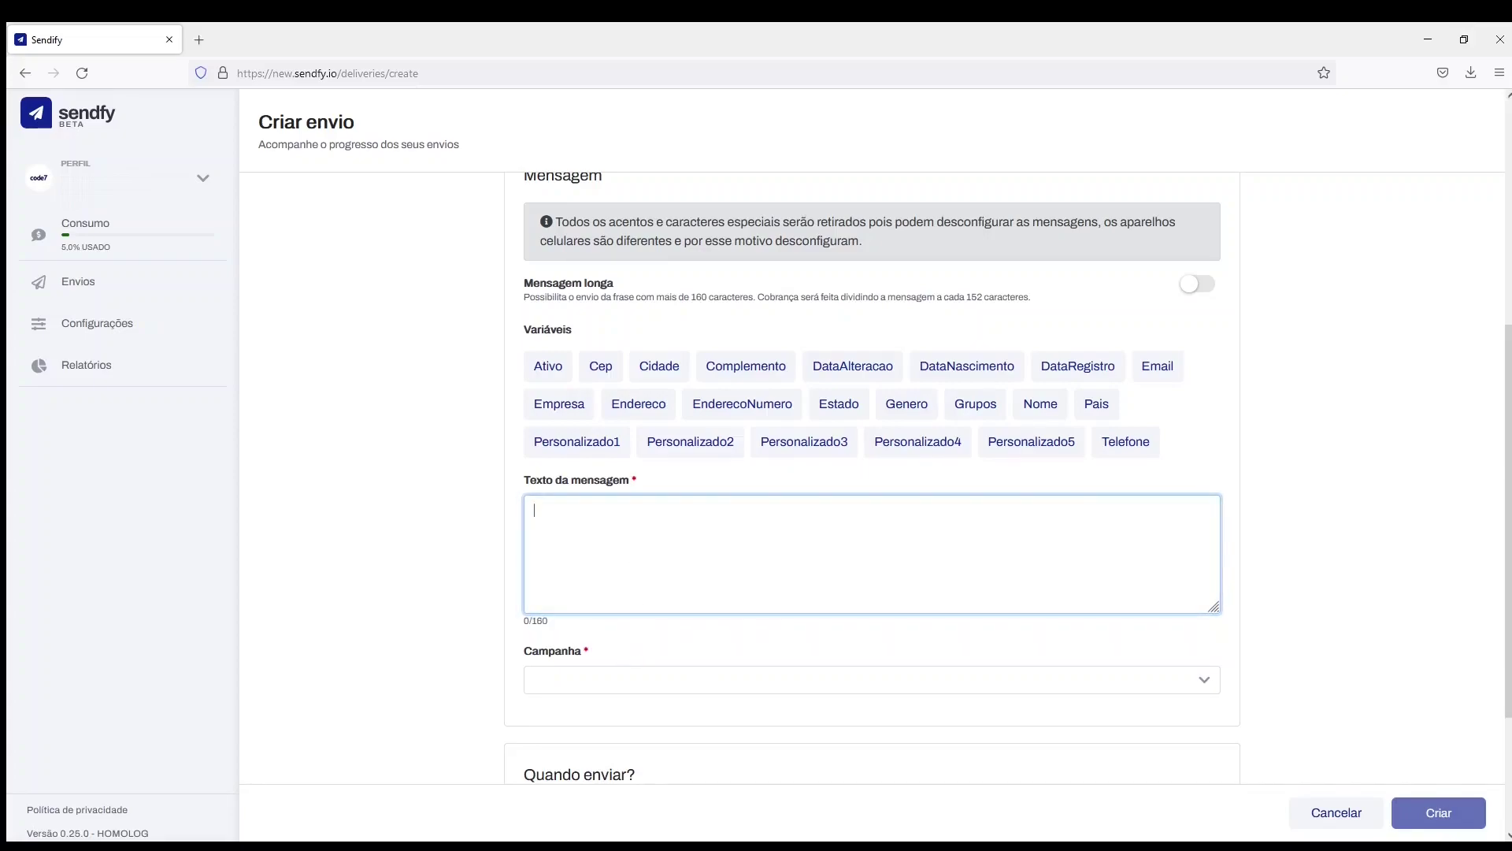
type("teste de Frase")
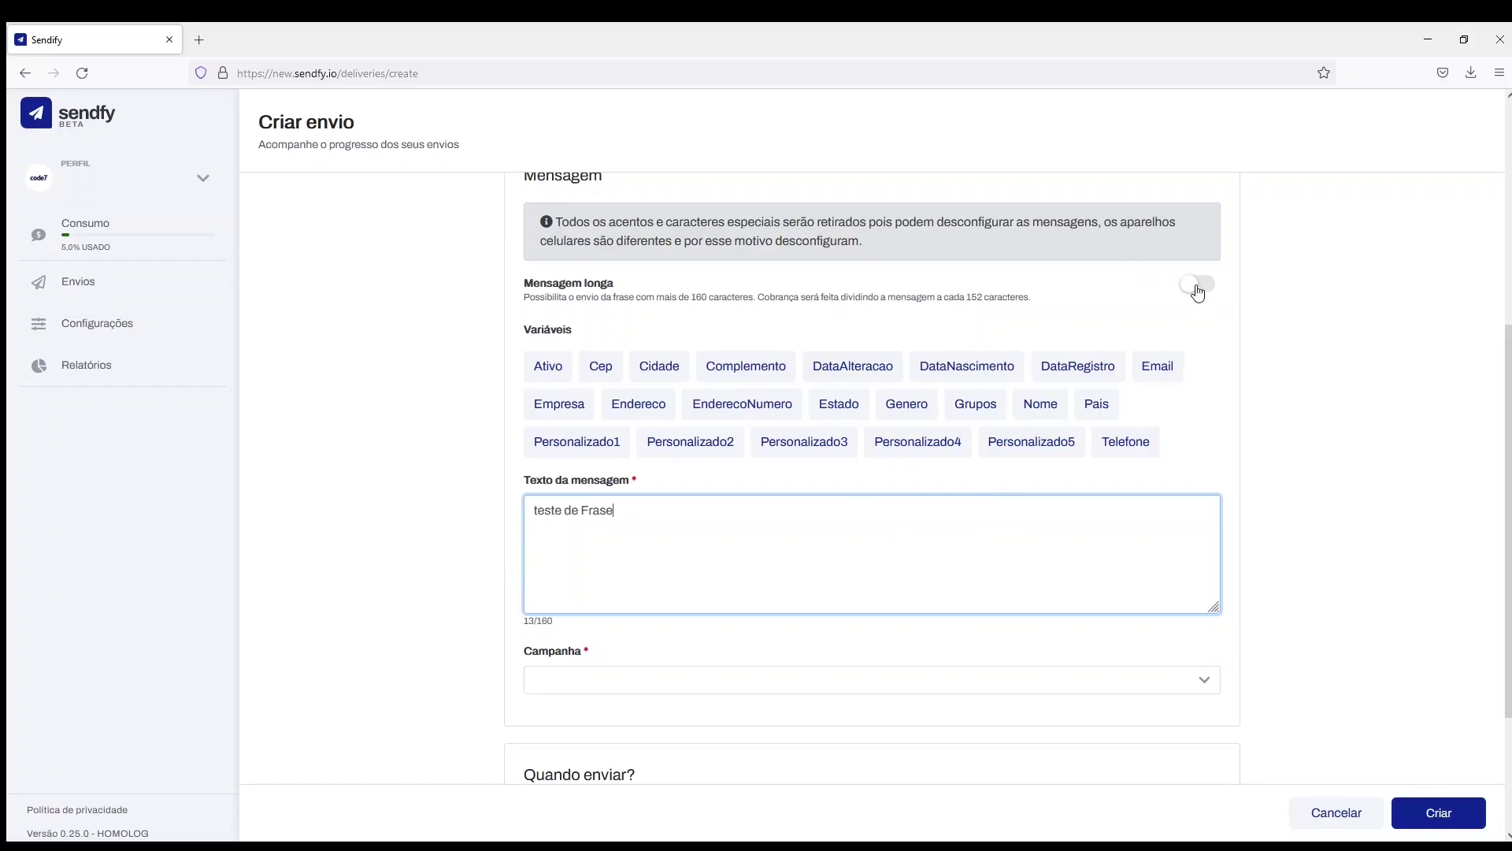
Step: Enable Mensagem longa and extend the message text to "teste de Frase do envio de treinamento."
left_click(1193, 287)
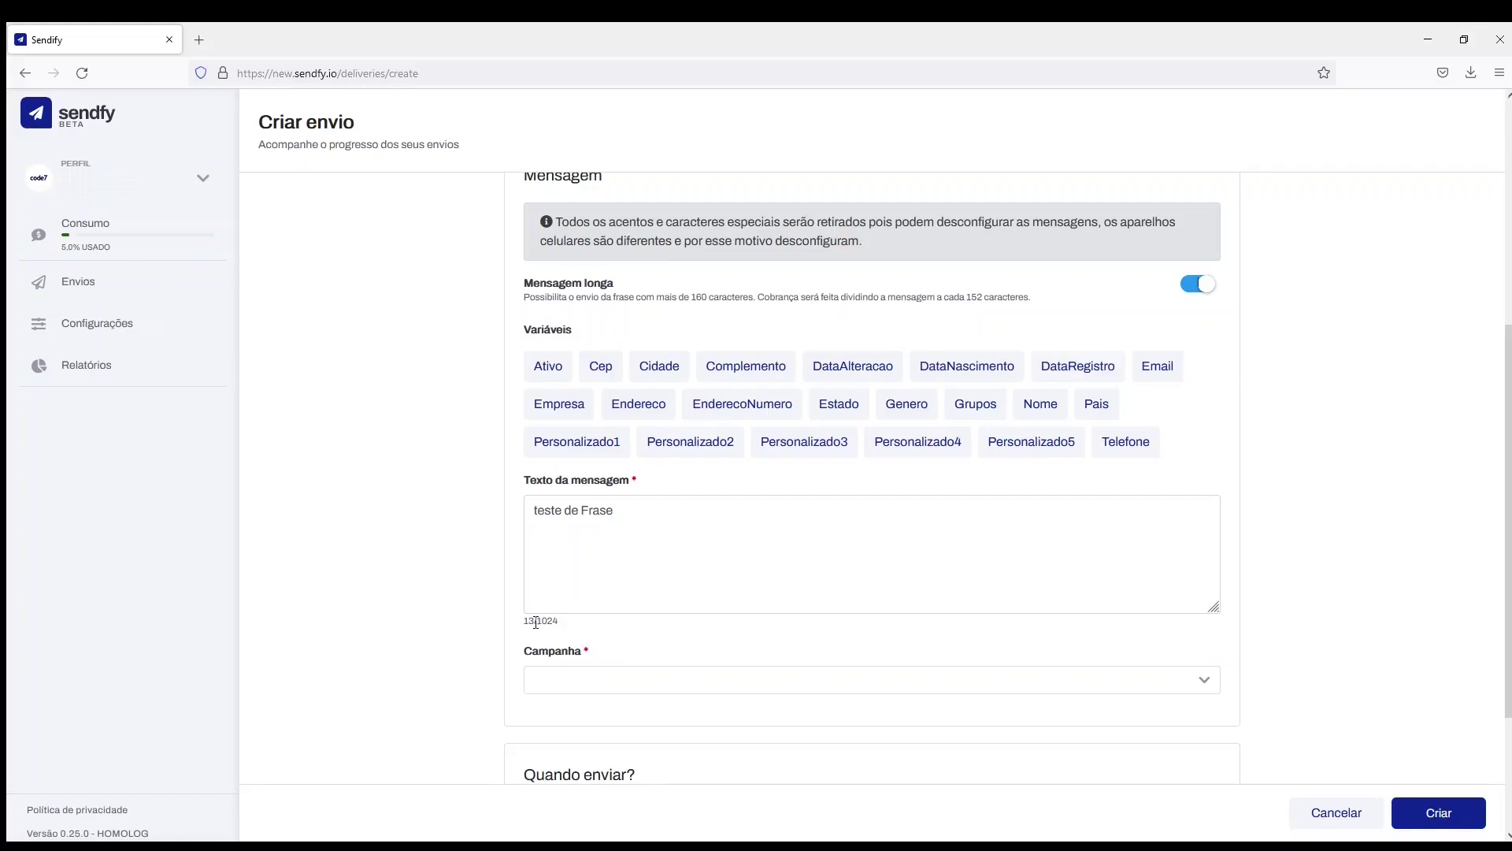
left_click(712, 529)
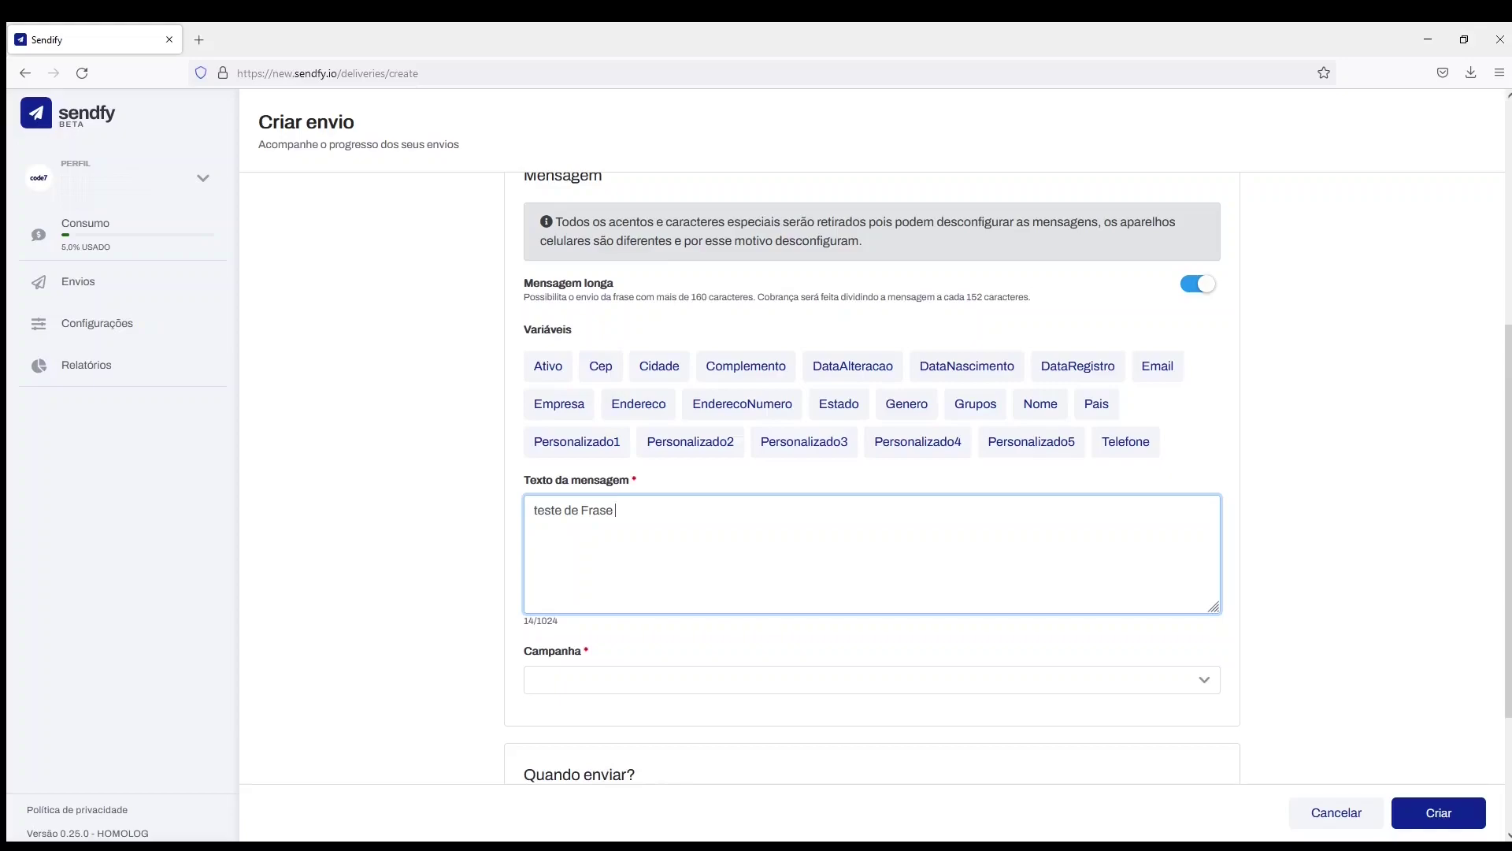
type("do envio de treinamento")
Step: Assign the default (Padrão) SMS campaign to the delivery
scroll(1259, 465, "down", 2)
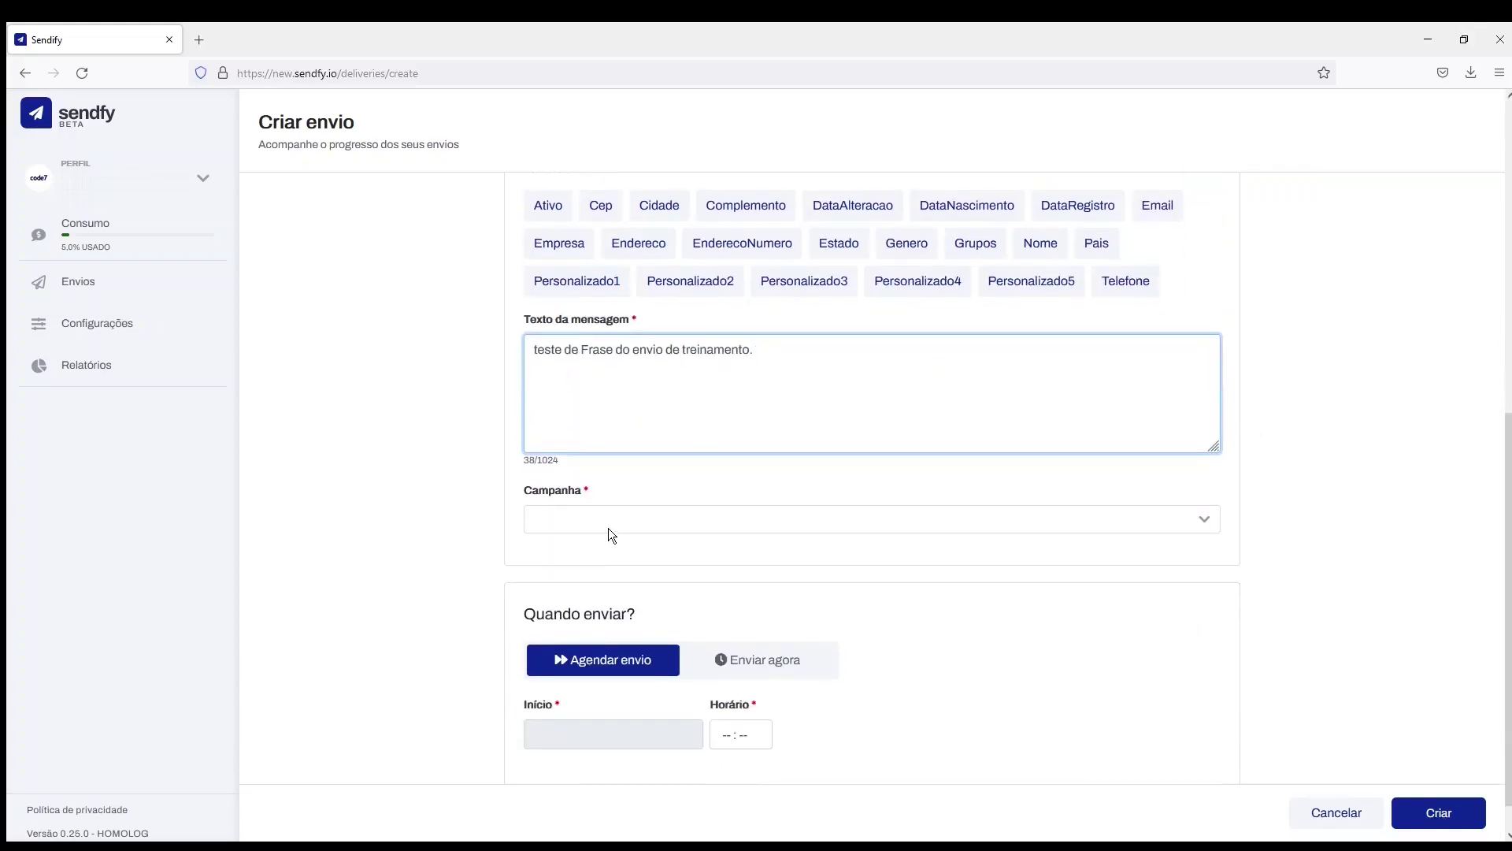
left_click(608, 528)
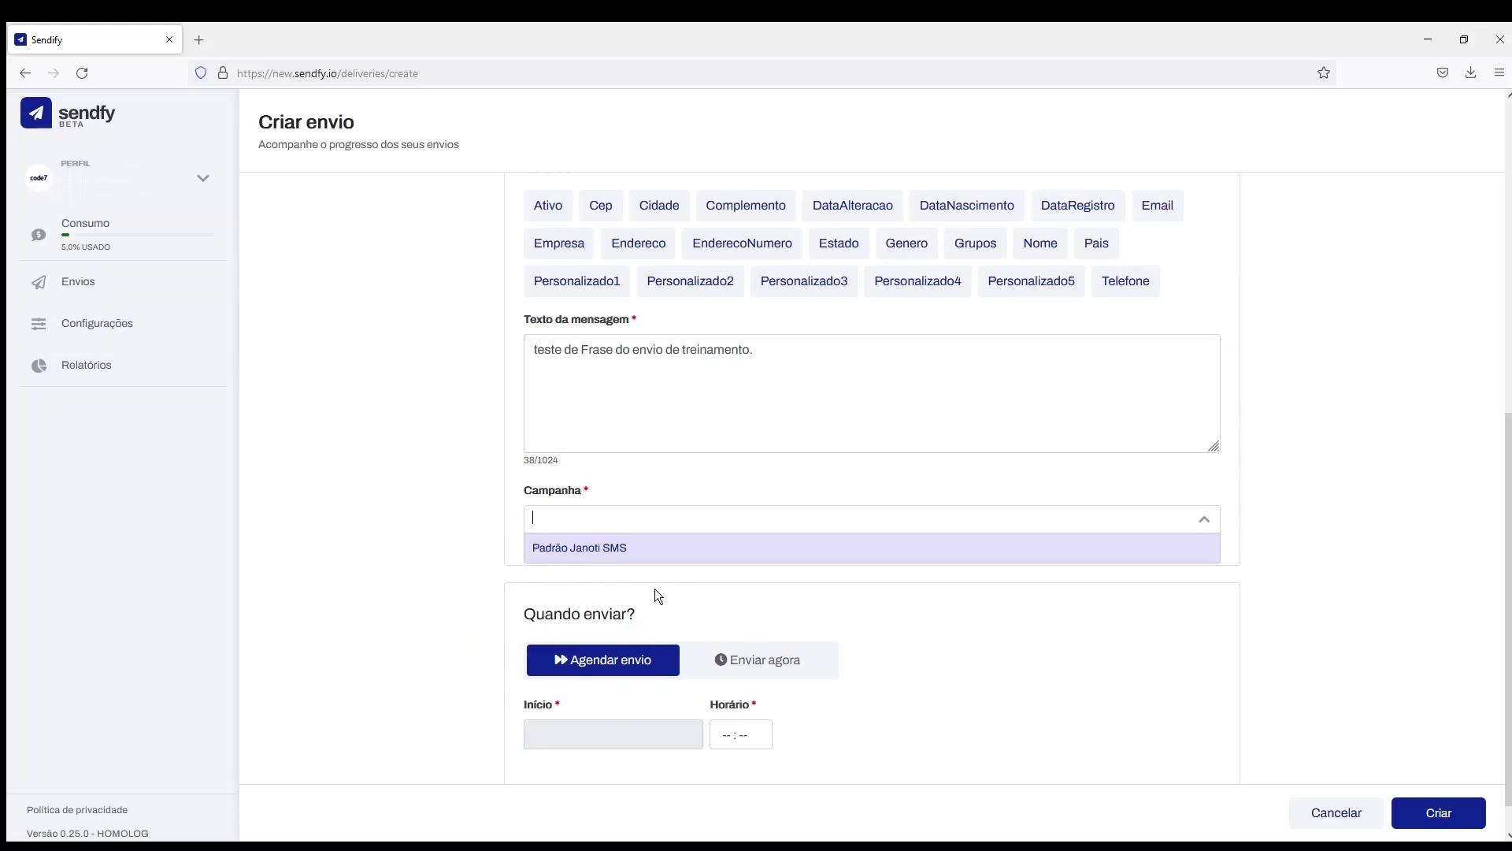
left_click(540, 551)
Step: Schedule the delivery for 31/07/2022 at 14:00
scroll(1147, 583, "down", 1)
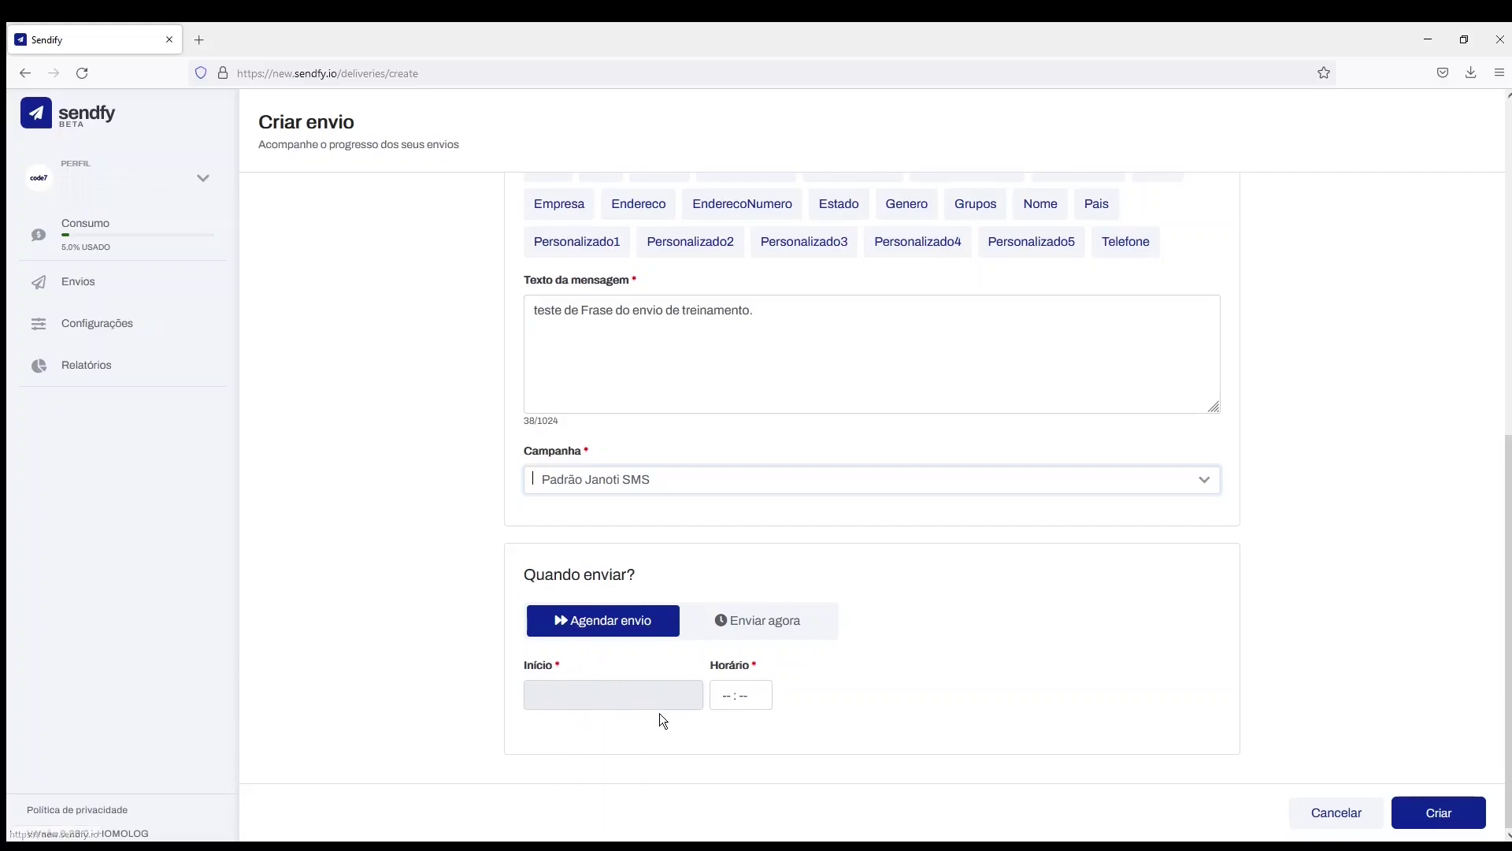
left_click(596, 695)
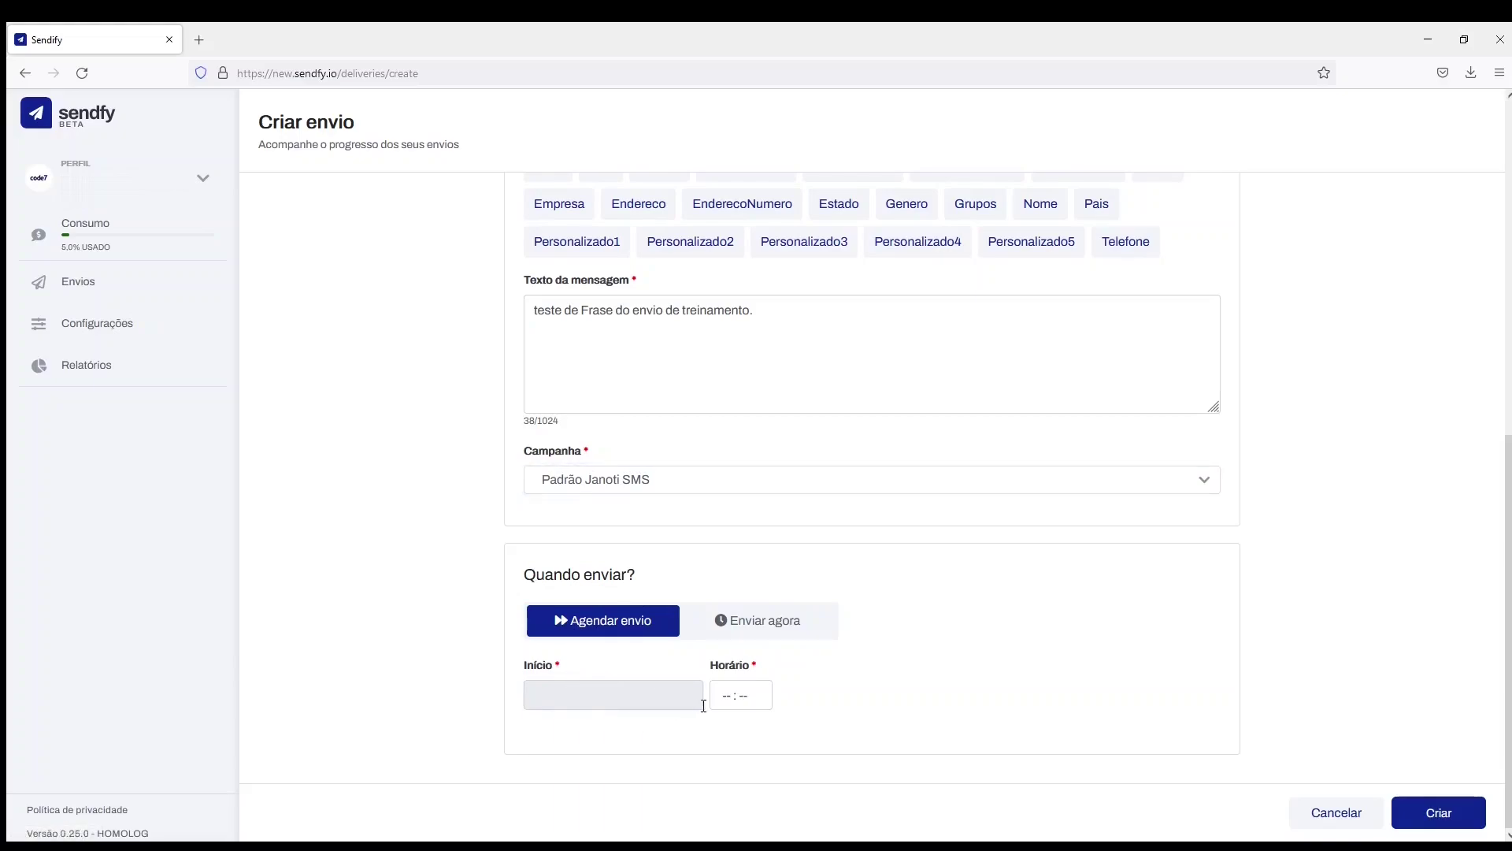
scroll(829, 707, "down", 3)
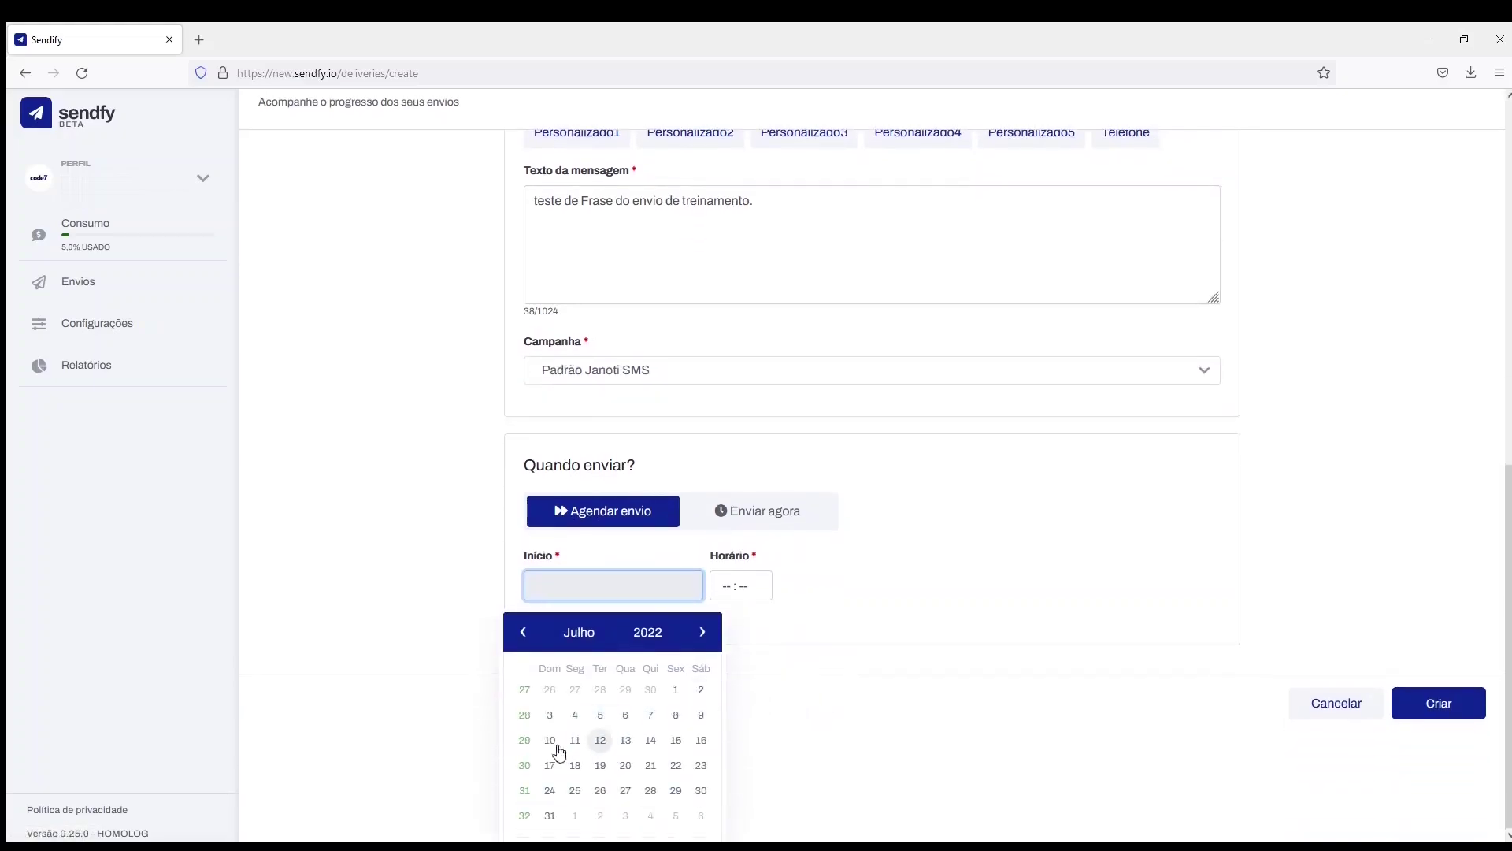
left_click(550, 816)
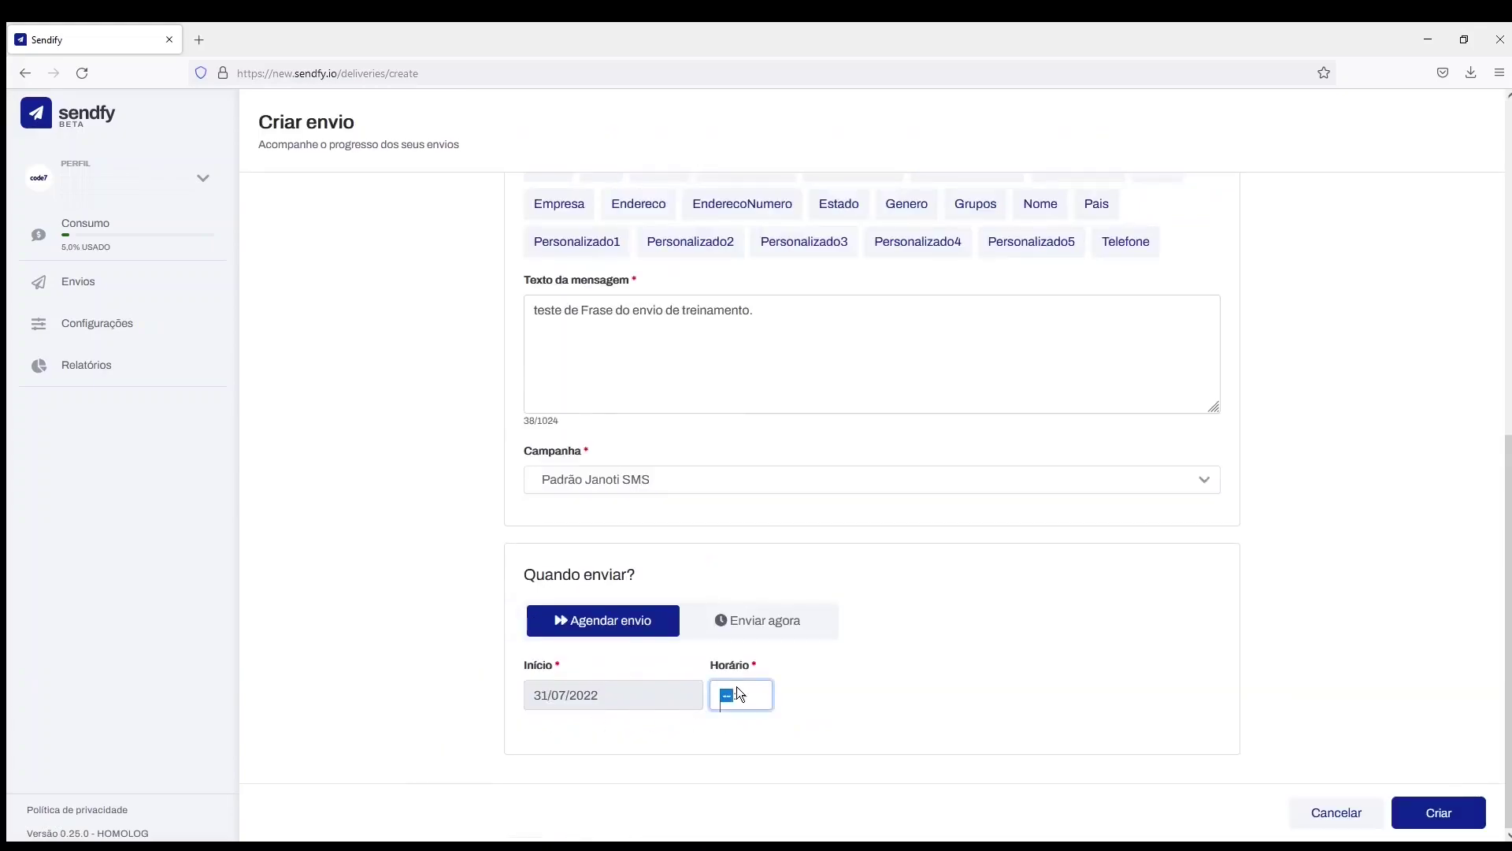
type("14:00")
left_click(886, 699)
Step: Set the delivery to be sent immediately (Enviar agora), create it and check its time in the deliveries list
left_click(784, 628)
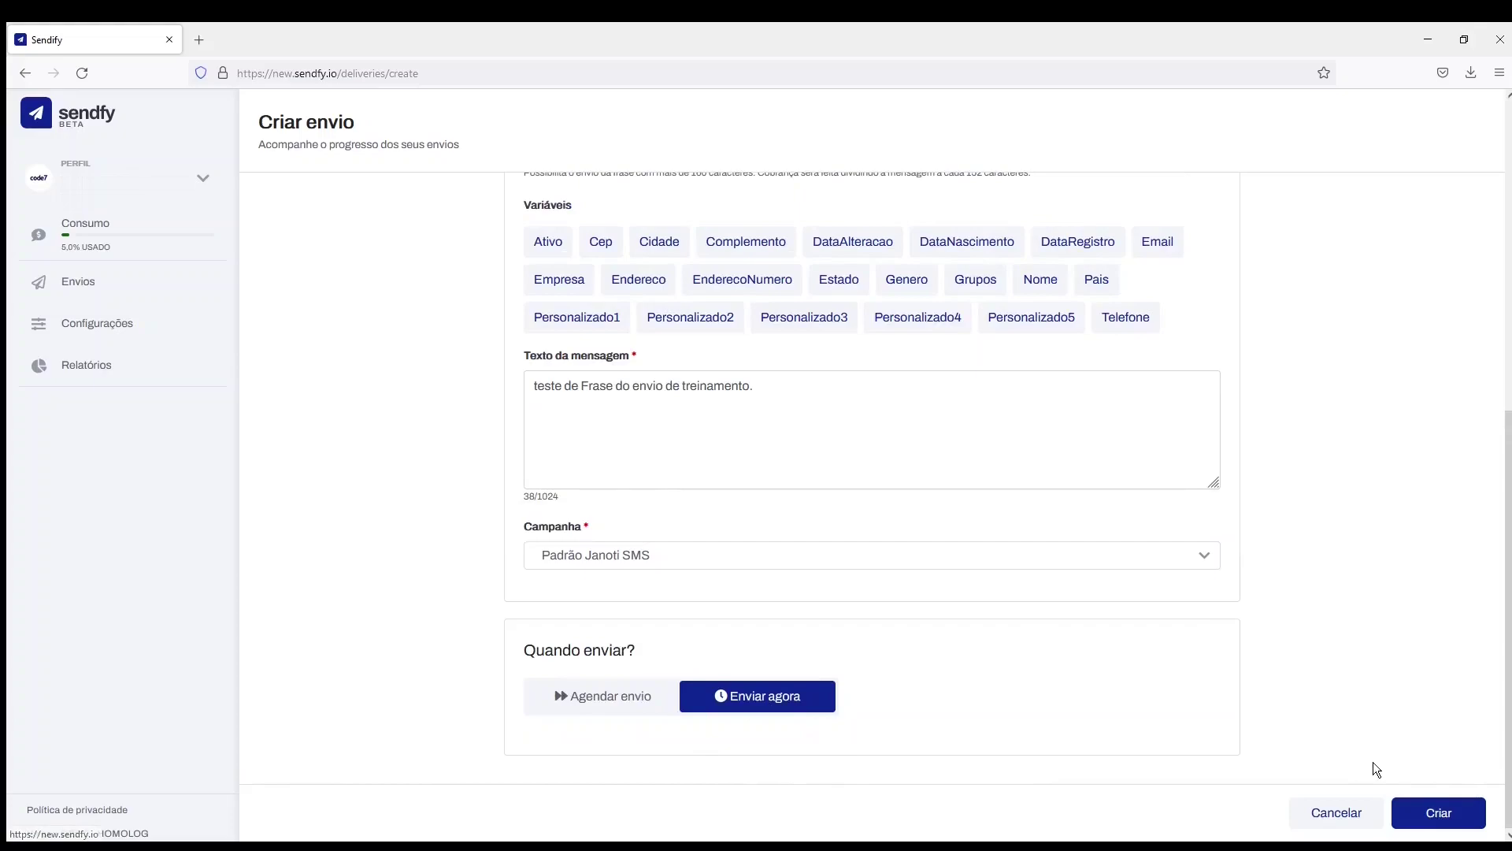
left_click(1428, 819)
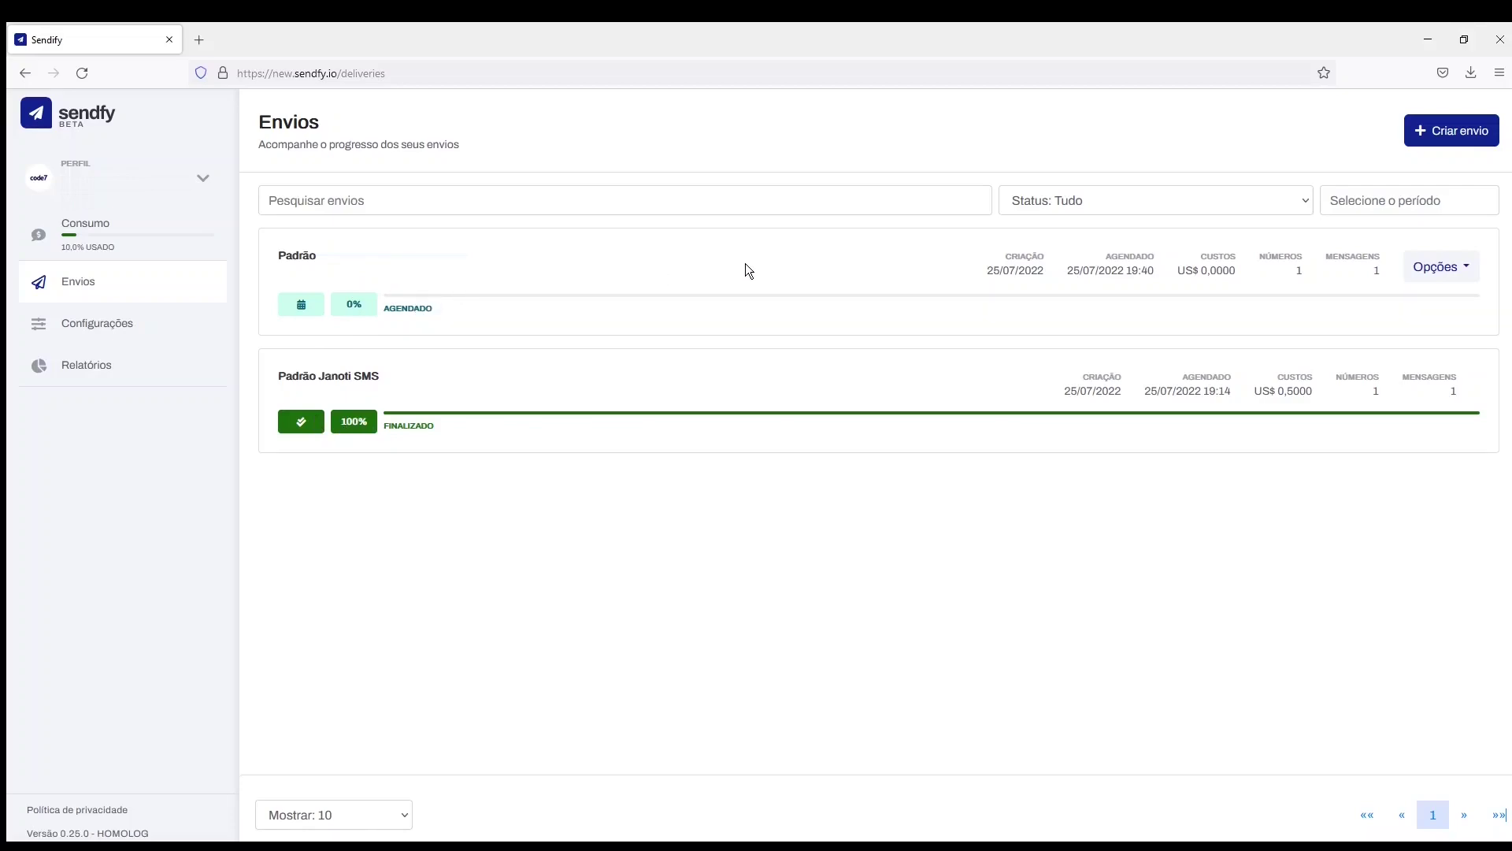
left_click_drag(1127, 271, 1157, 272)
Step: Create another delivery with a CSV file as the recipient source and attach the "comcabecalho" contacts file
left_click(1442, 137)
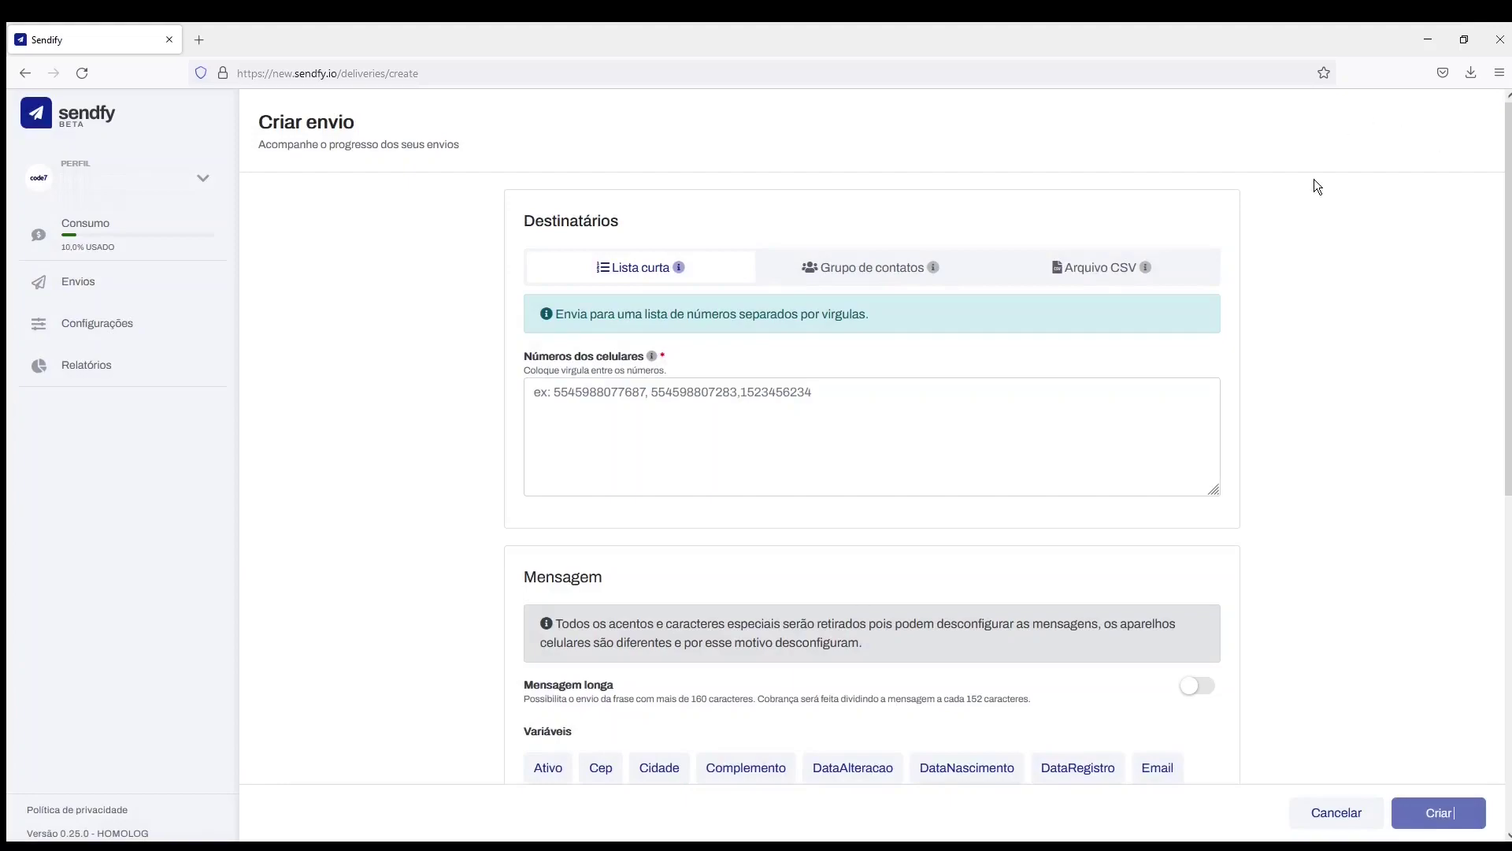
left_click(1103, 272)
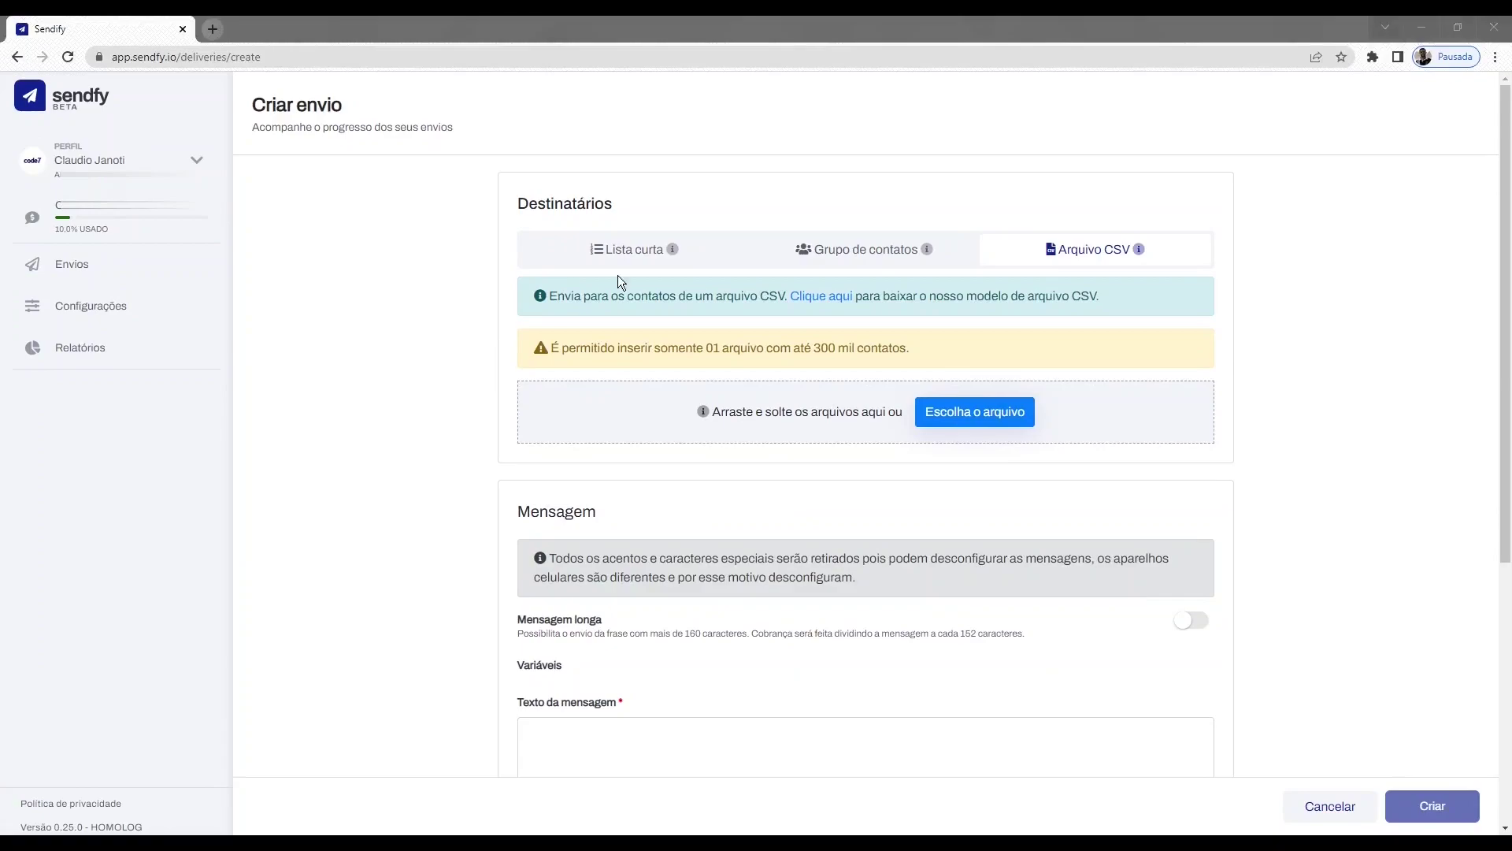
left_click(625, 375)
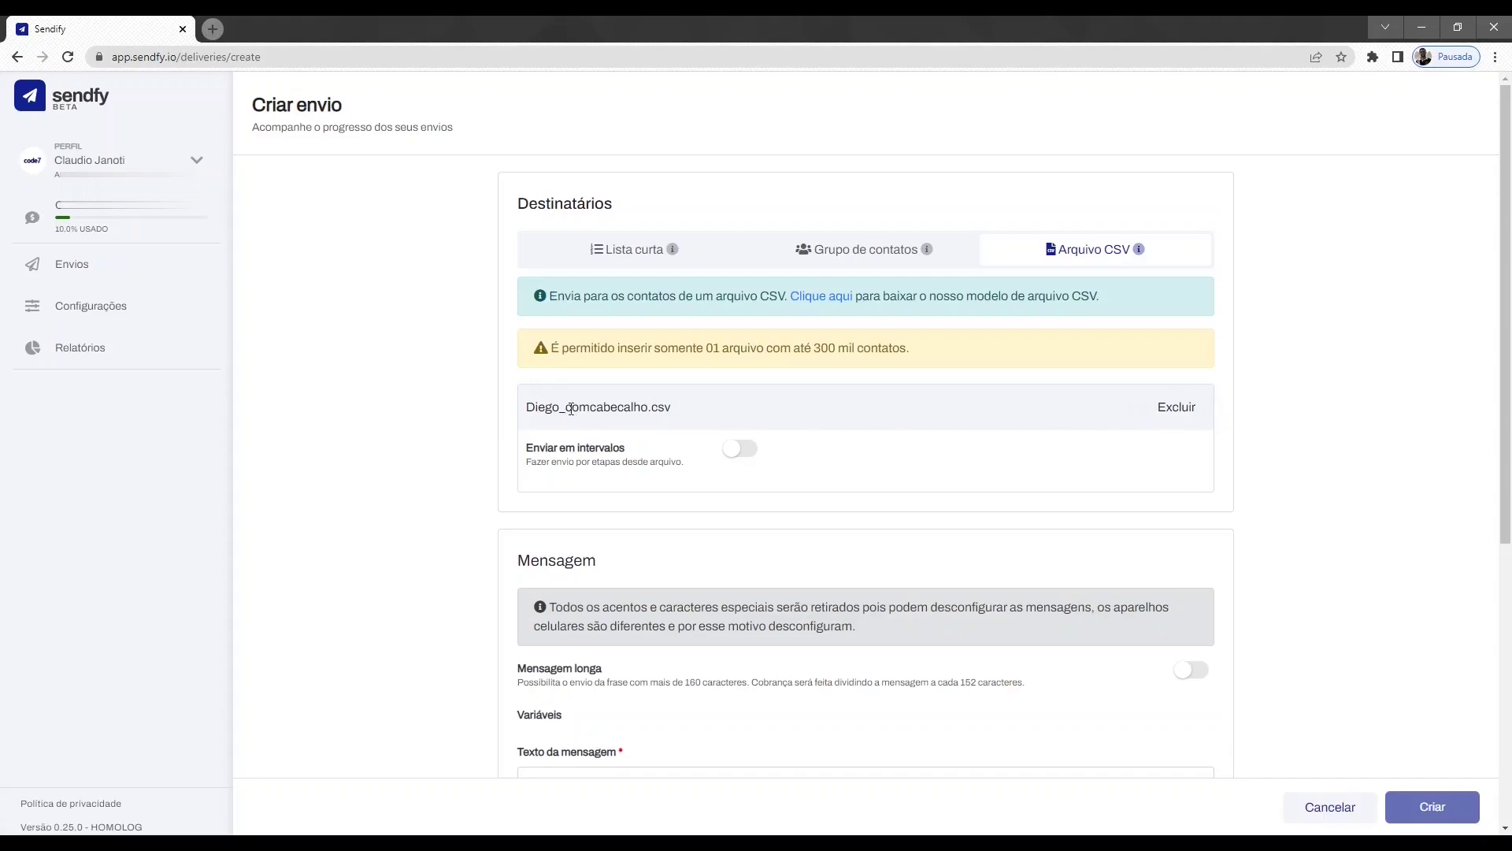
Step: Remove the attached contacts CSV file from the recipients and attach the same file again
left_click(1186, 411)
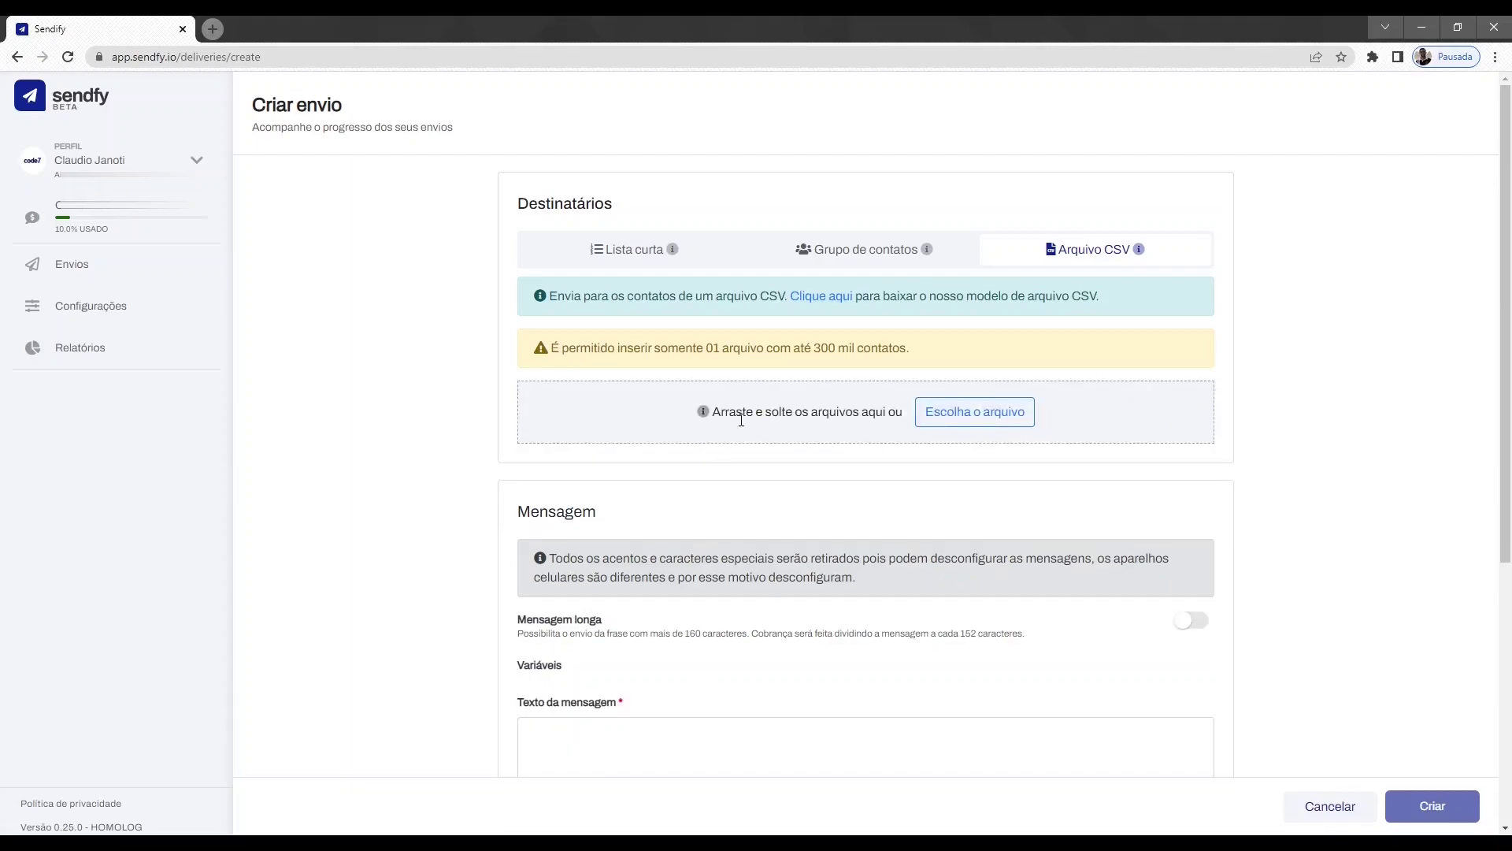
left_click(1001, 419)
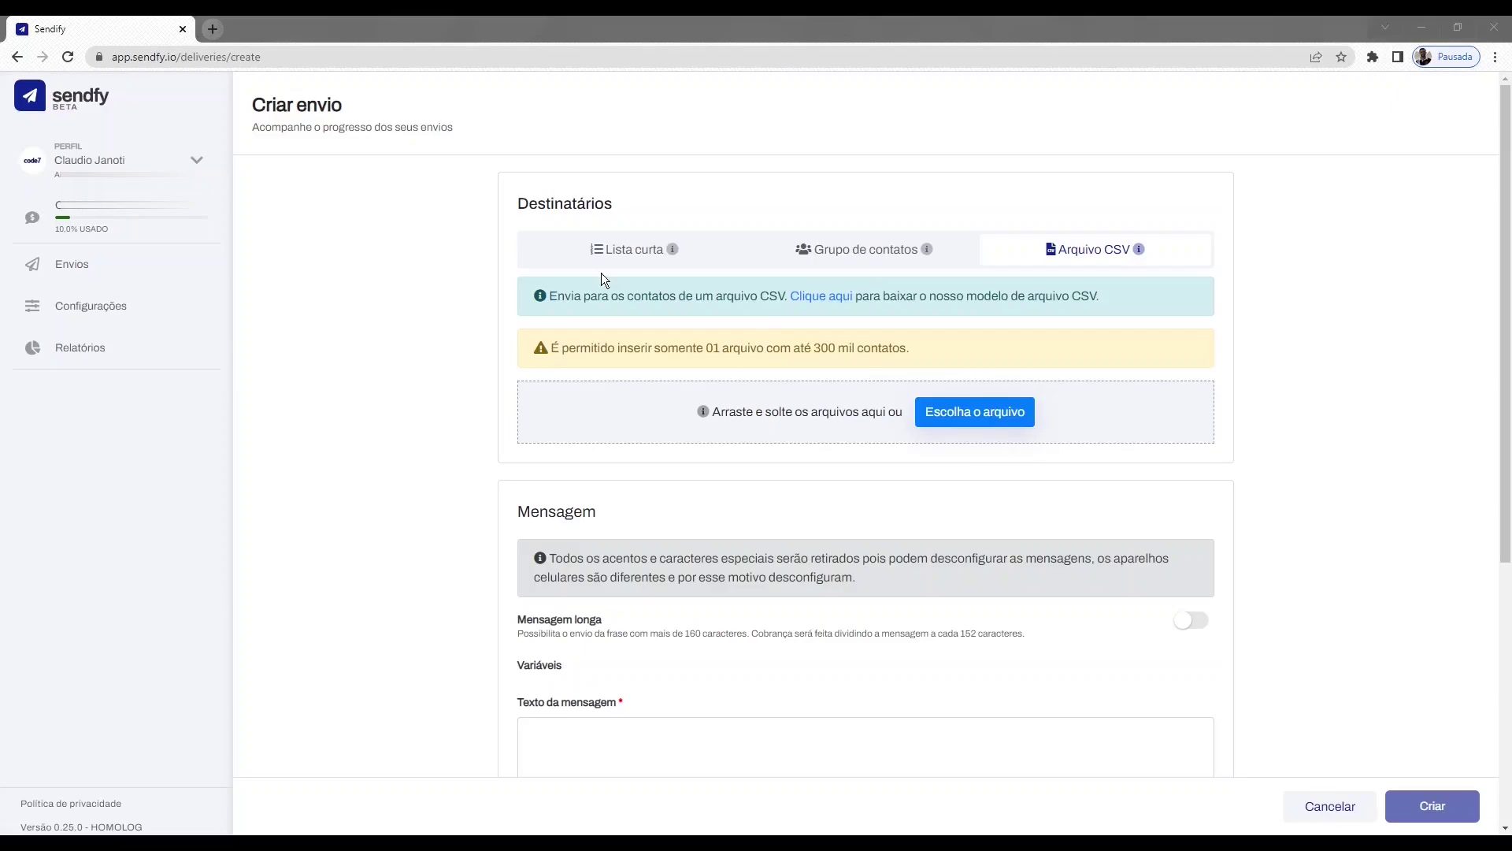
left_click(778, 458)
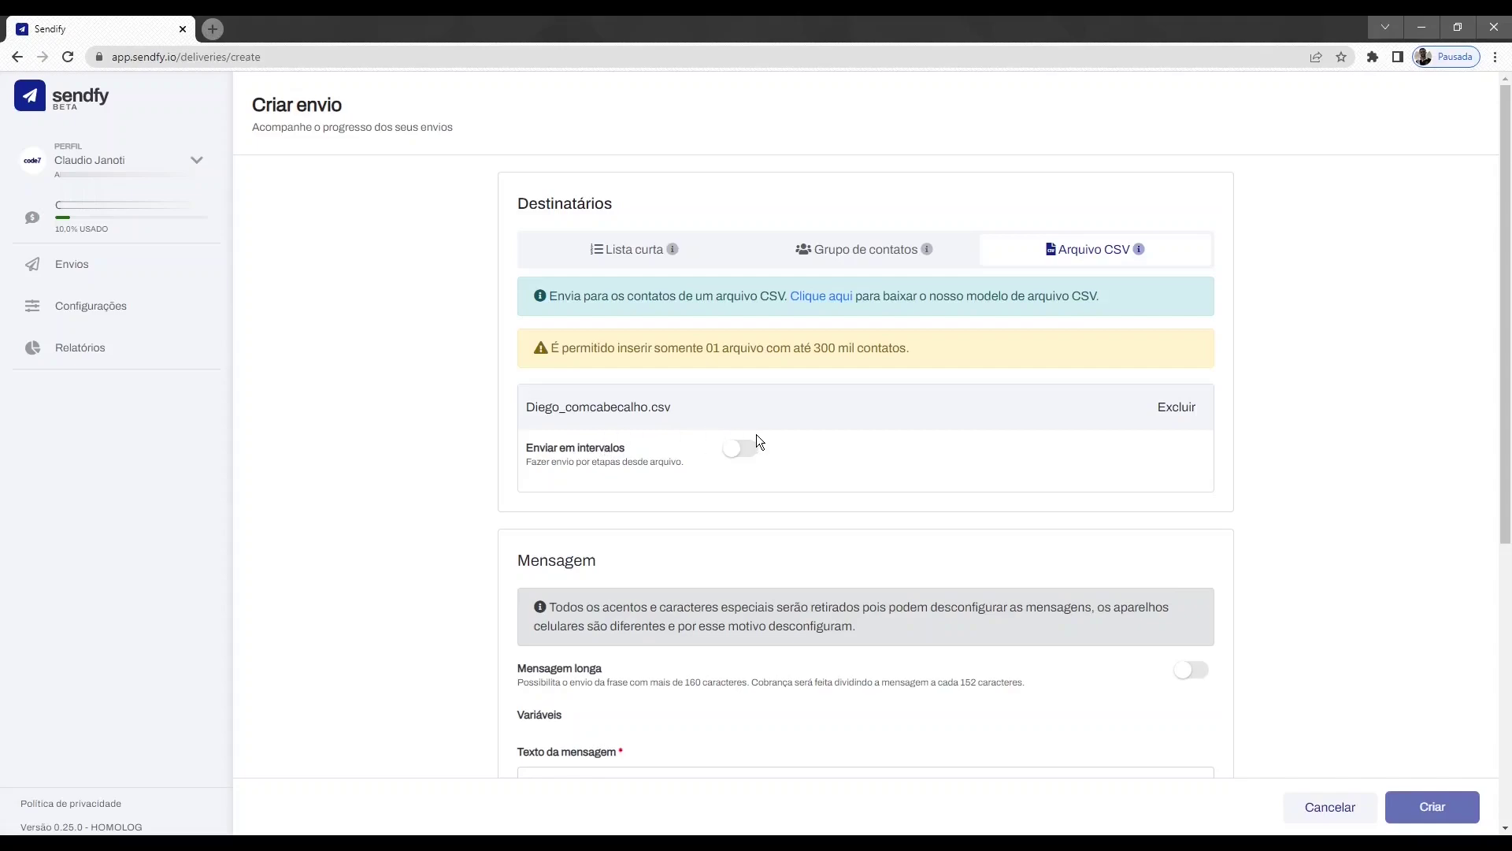
Step: Turn on sending in intervals for the CSV file and set 10 contacts per batch
left_click(742, 455)
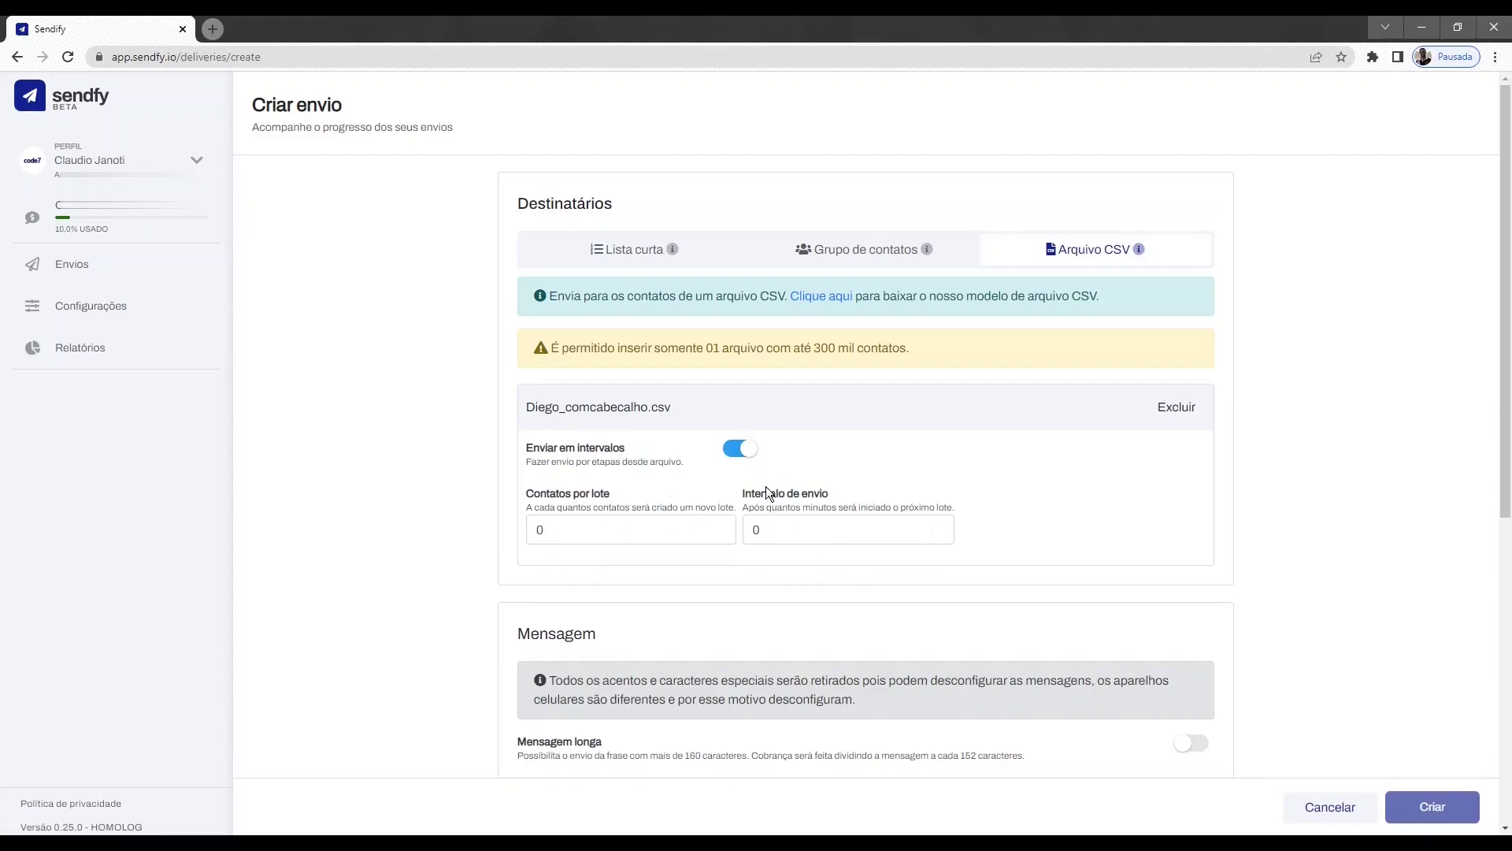
left_click(608, 531)
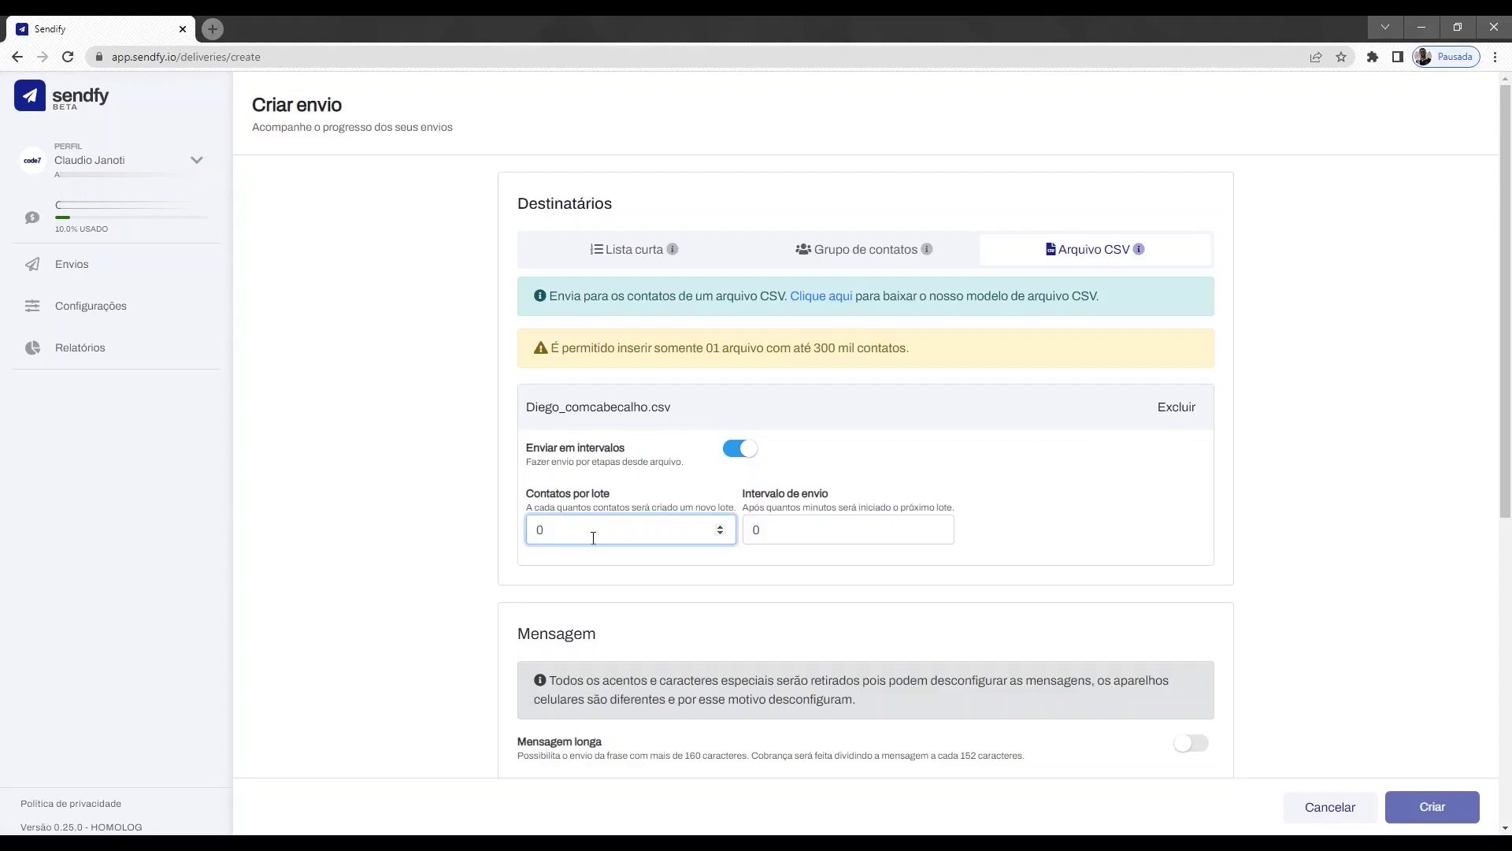
left_click_drag(564, 532, 514, 533)
type("10")
left_click(823, 531)
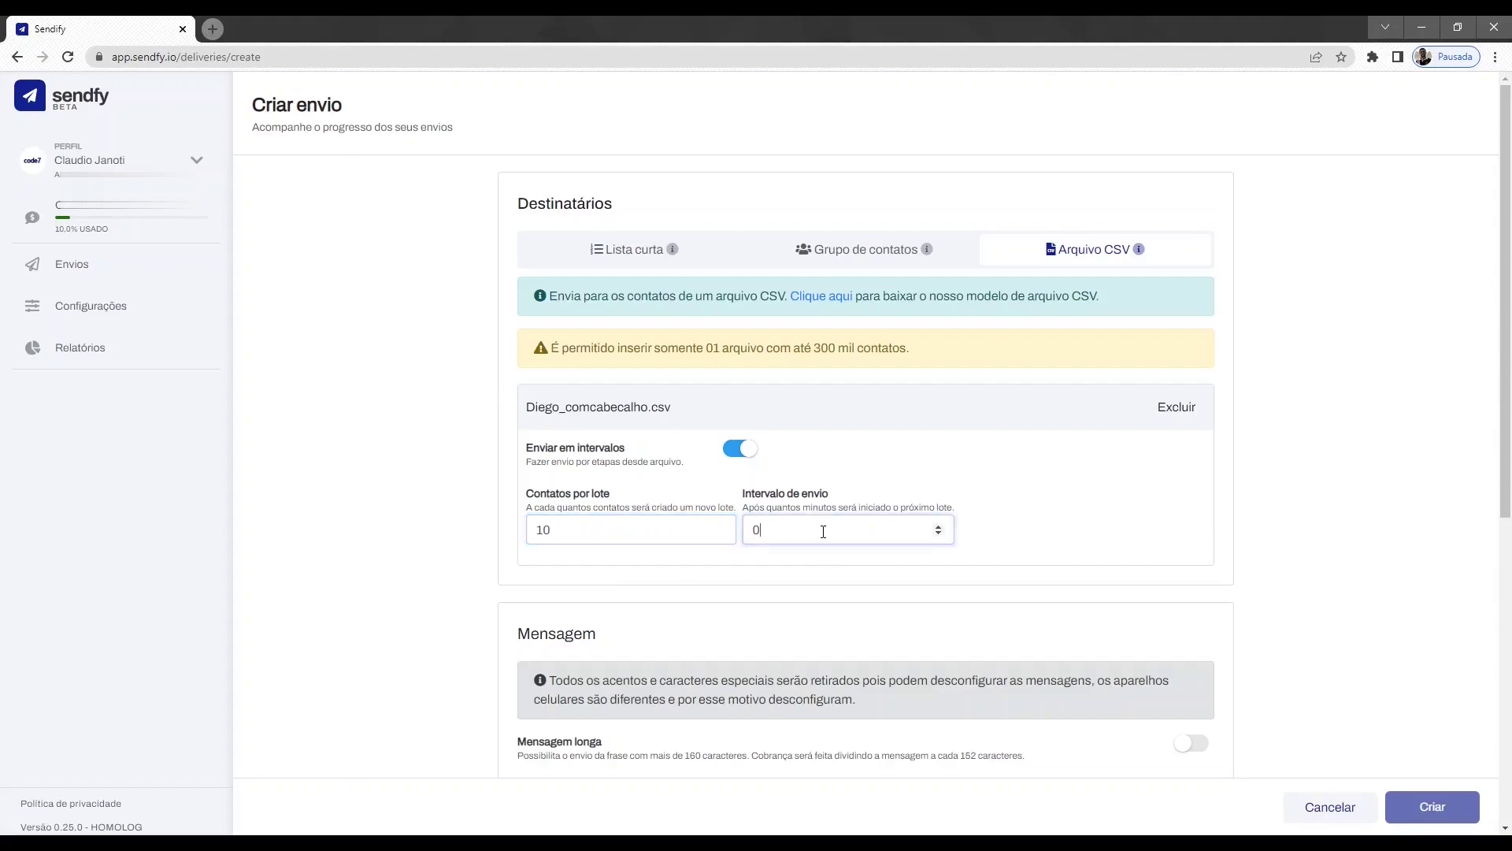
left_click_drag(811, 532, 726, 533)
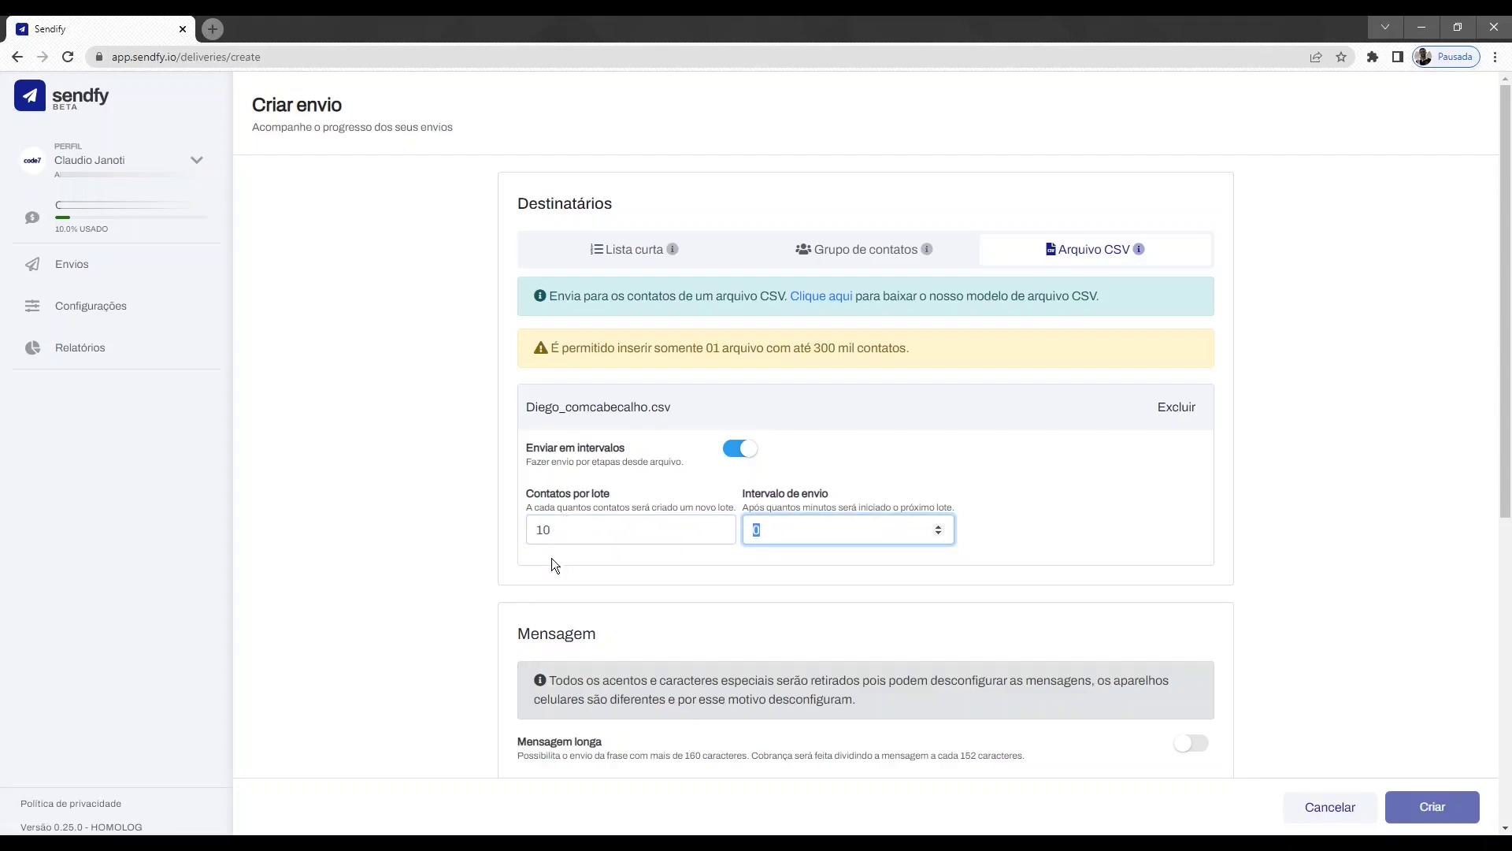
left_click(779, 523)
Step: Set the contacts per batch to 5 and the sending interval to 10 minutes
left_click_drag(574, 533, 512, 530)
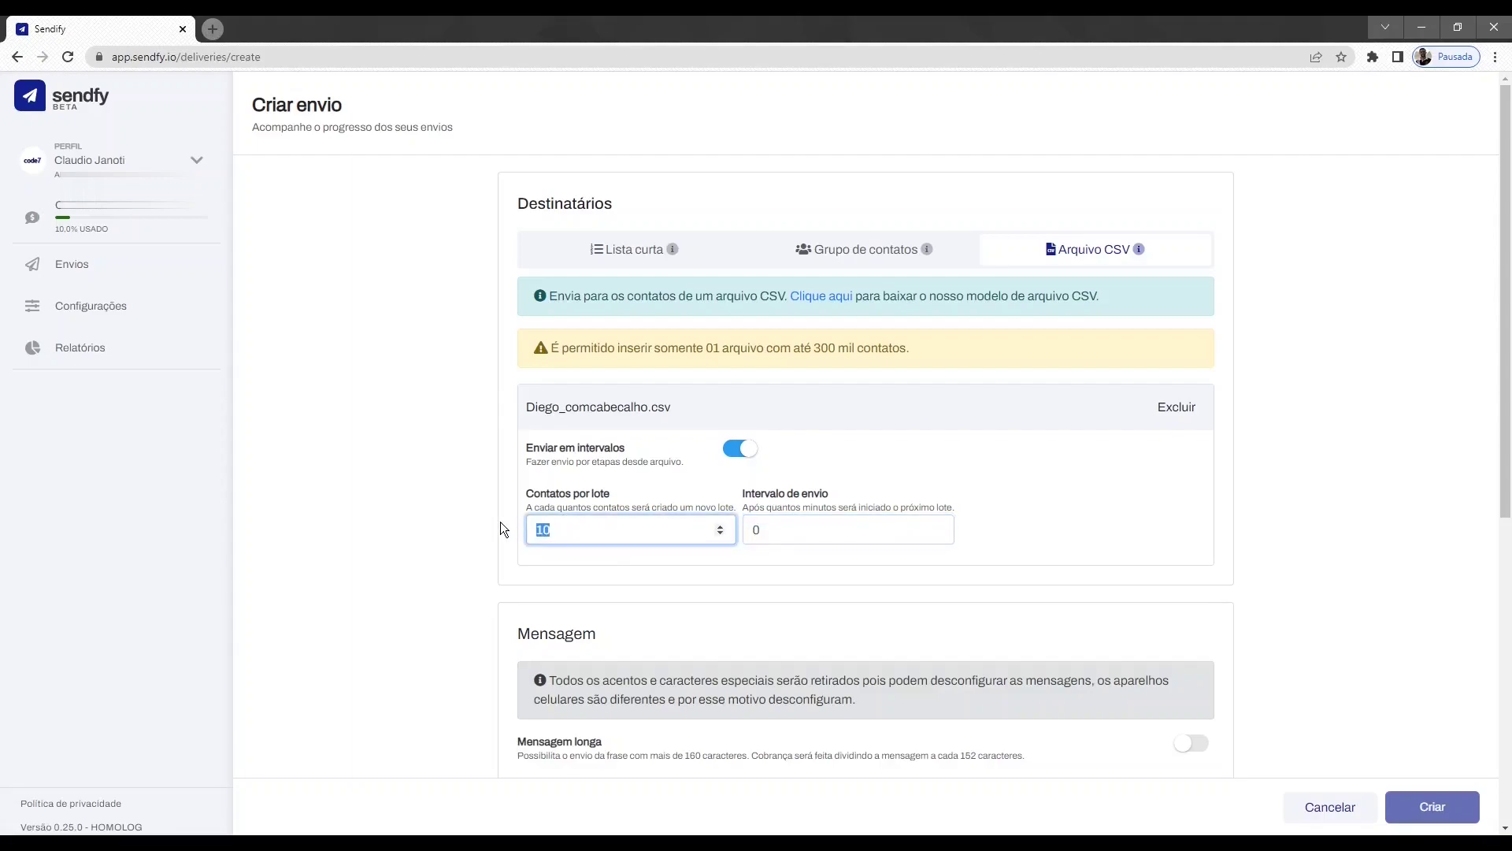
type("5")
left_click_drag(794, 528, 730, 529)
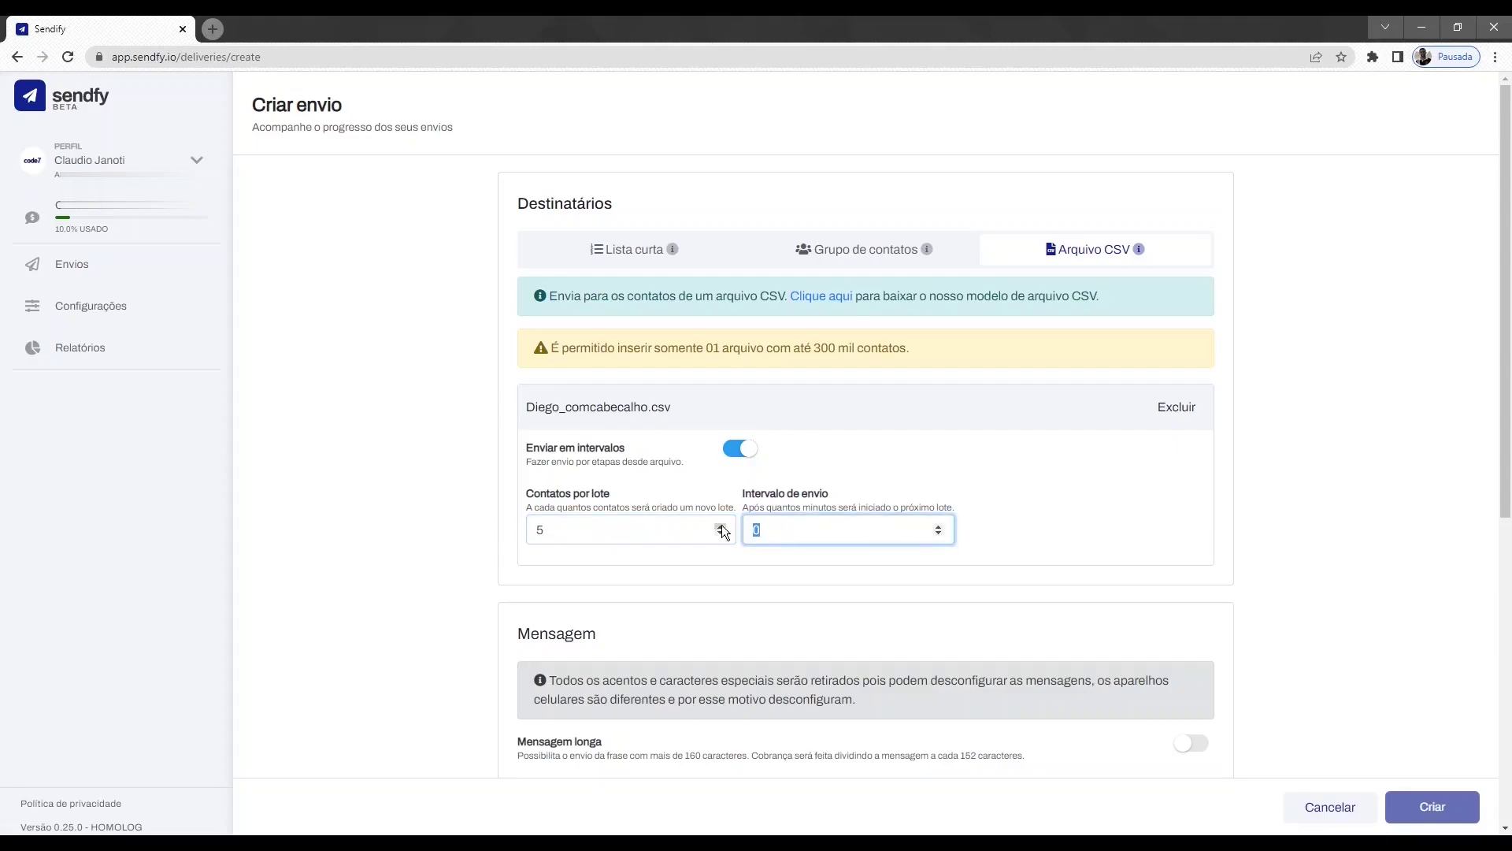
type("10")
Step: Review the batch size and interval values, and turn off sending in intervals for the CSV file
left_click_drag(548, 531, 526, 532)
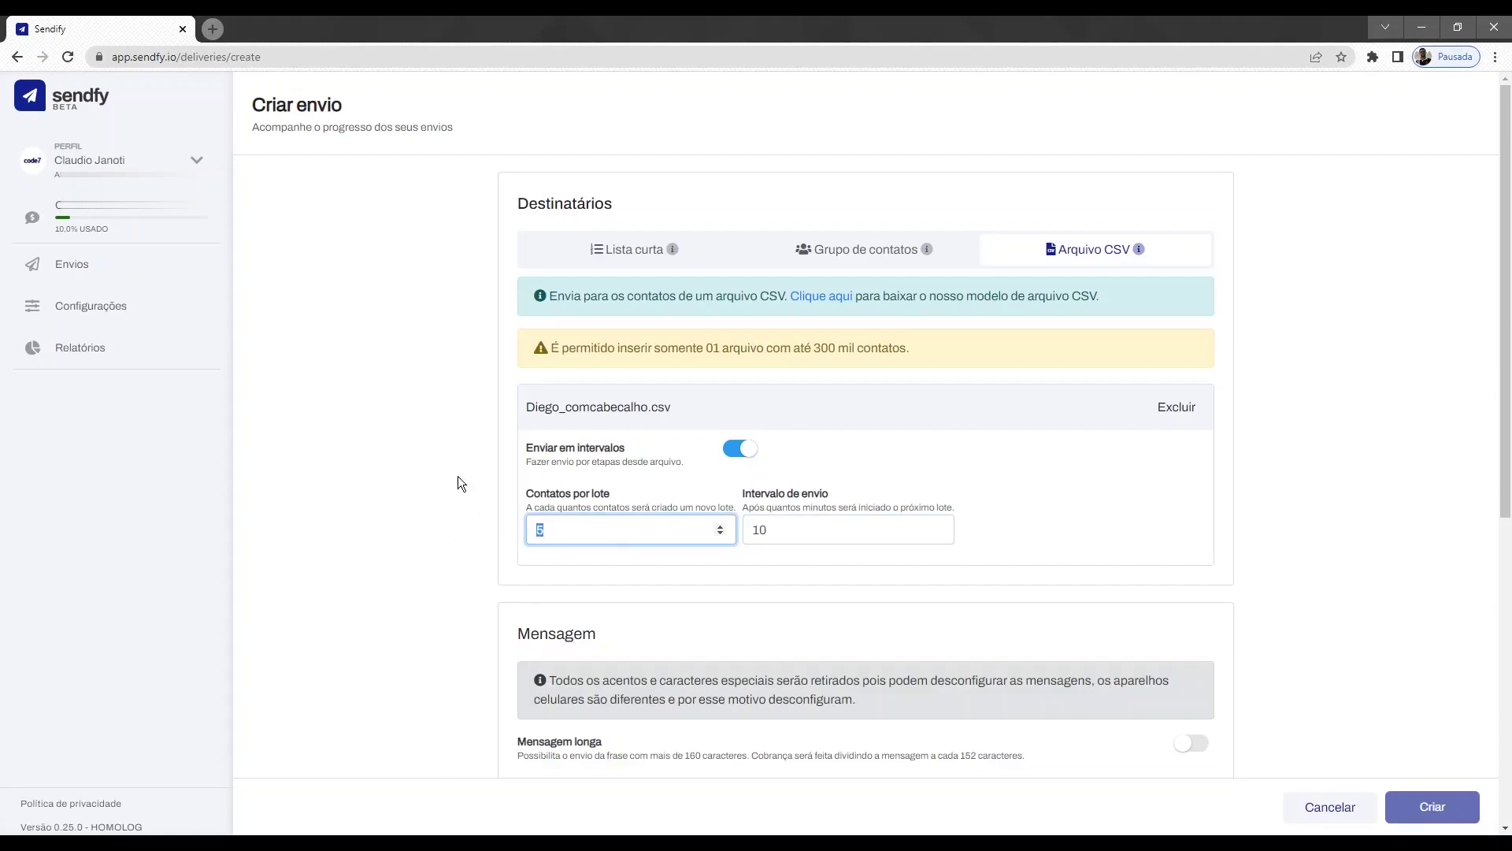
left_click(776, 534)
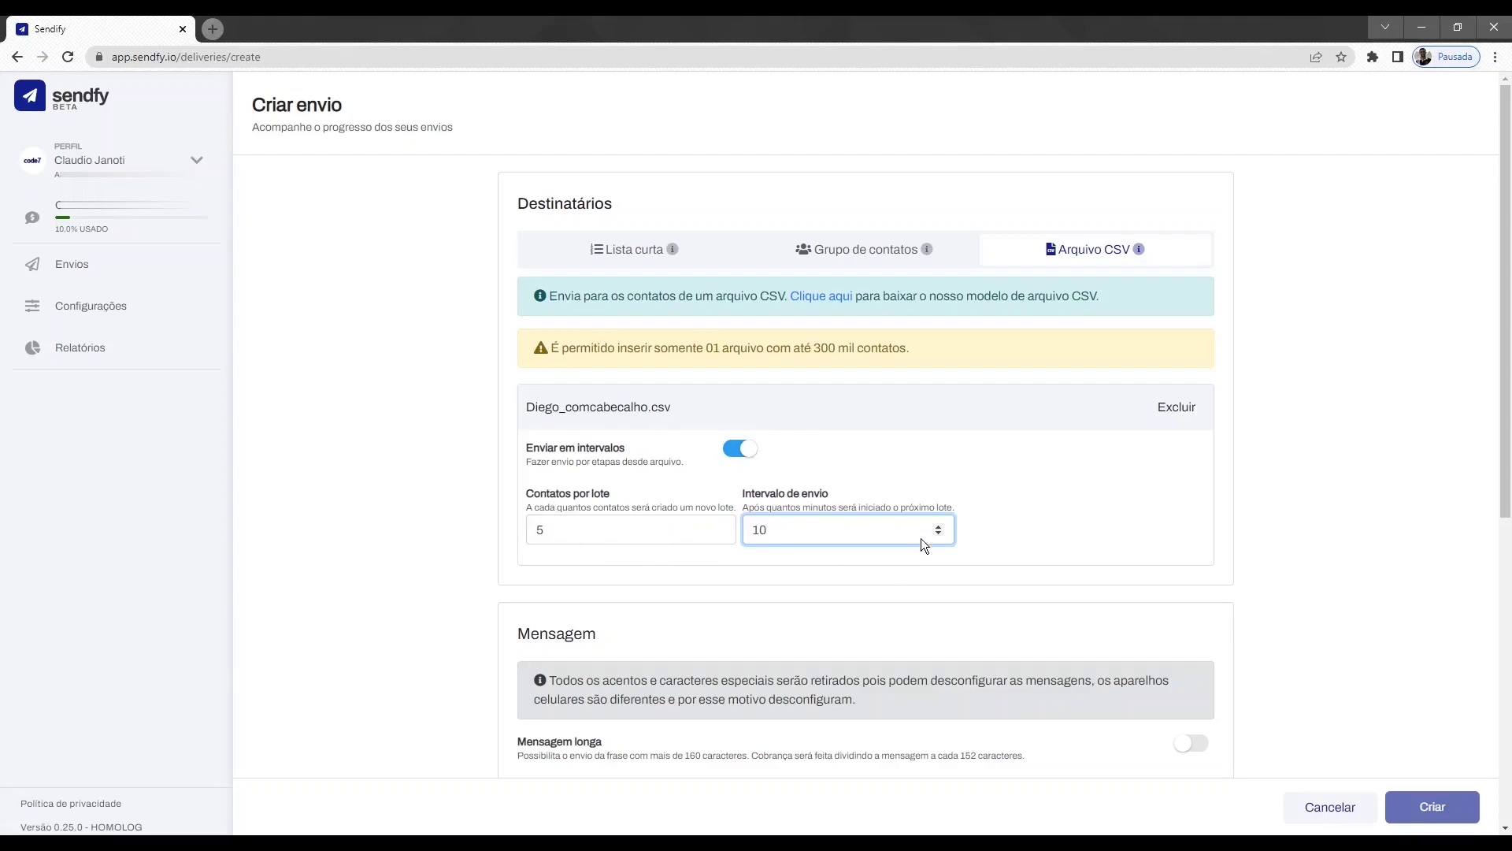
left_click(740, 448)
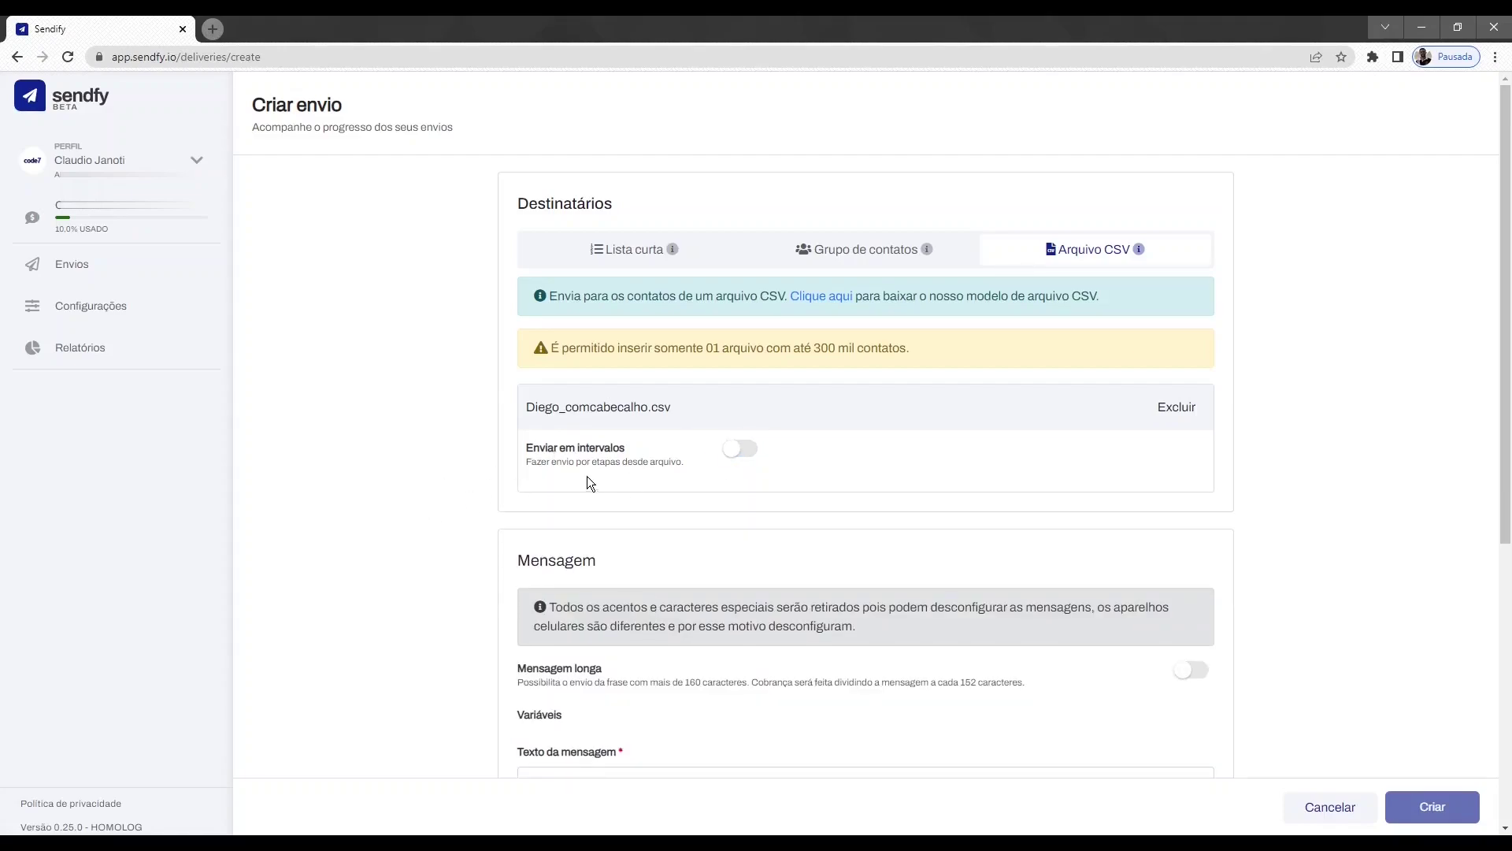
Step: Write "Teste de mensagem do treinamento." as the message text
scroll(729, 459, "down", 1)
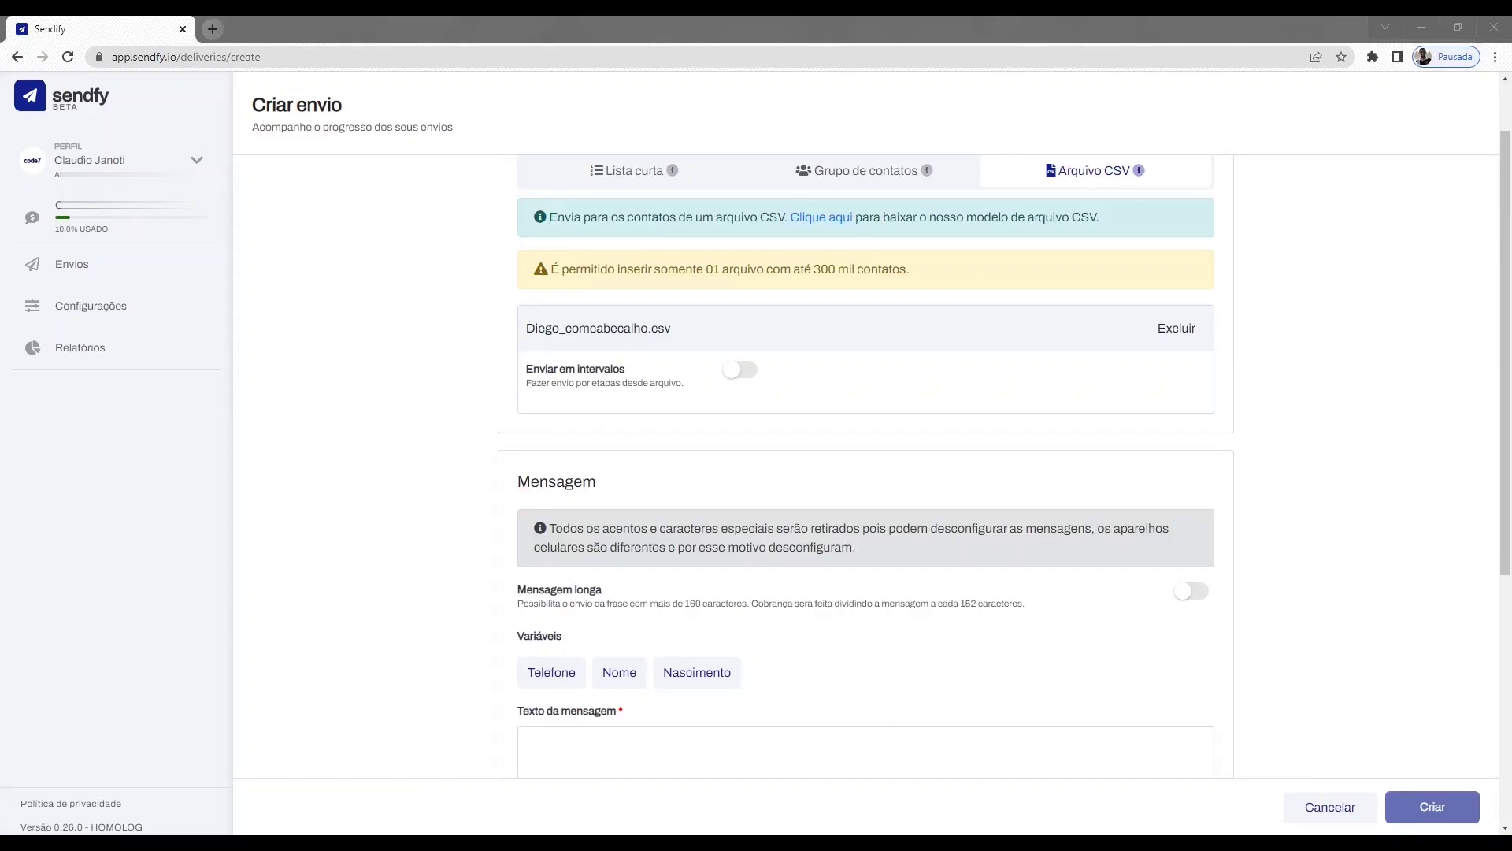
scroll(867, 457, "down", 2)
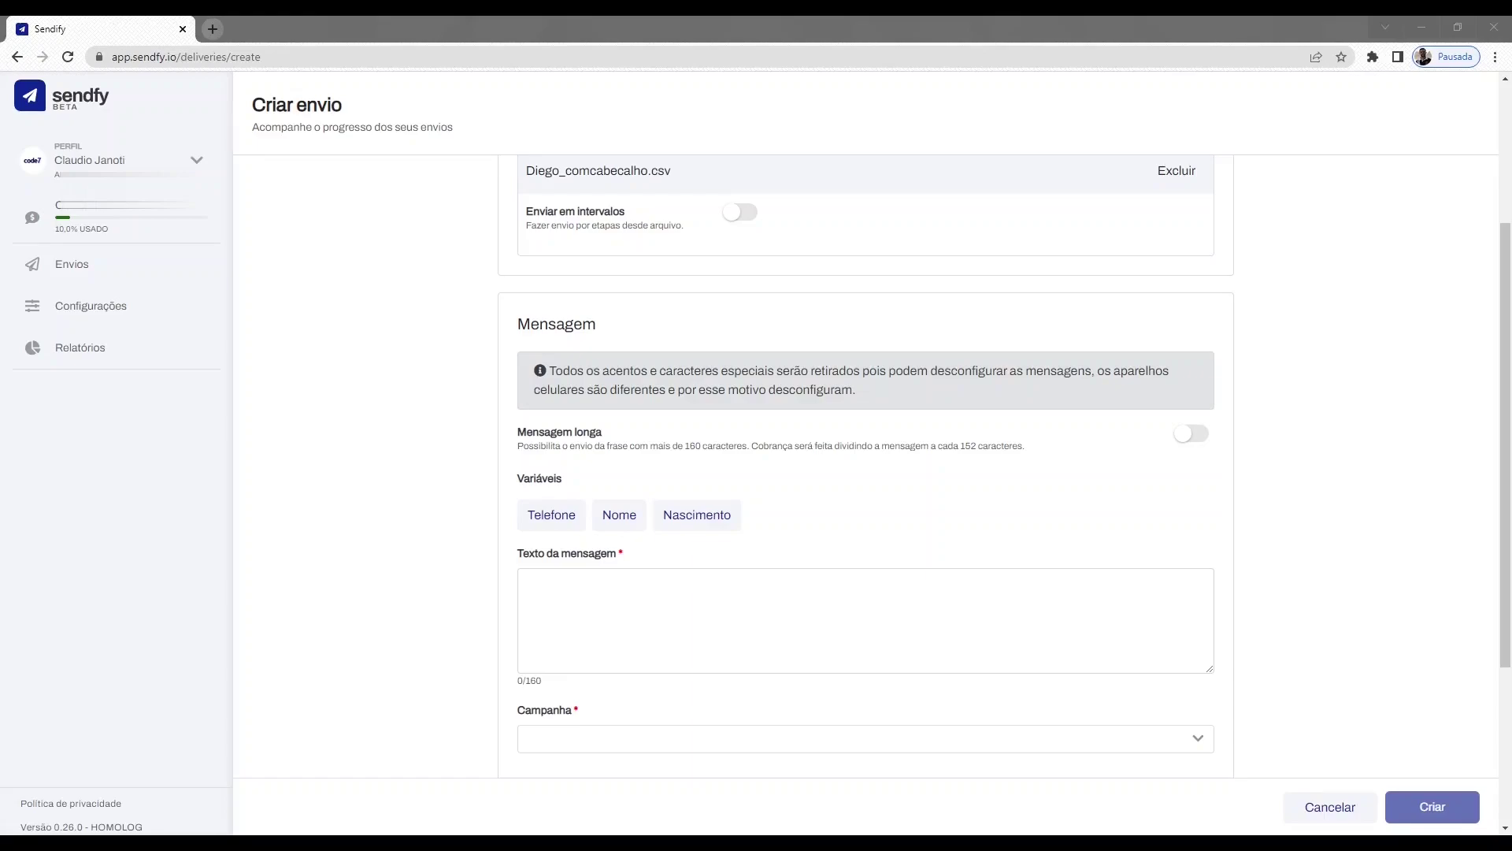
left_click(755, 602)
type("T")
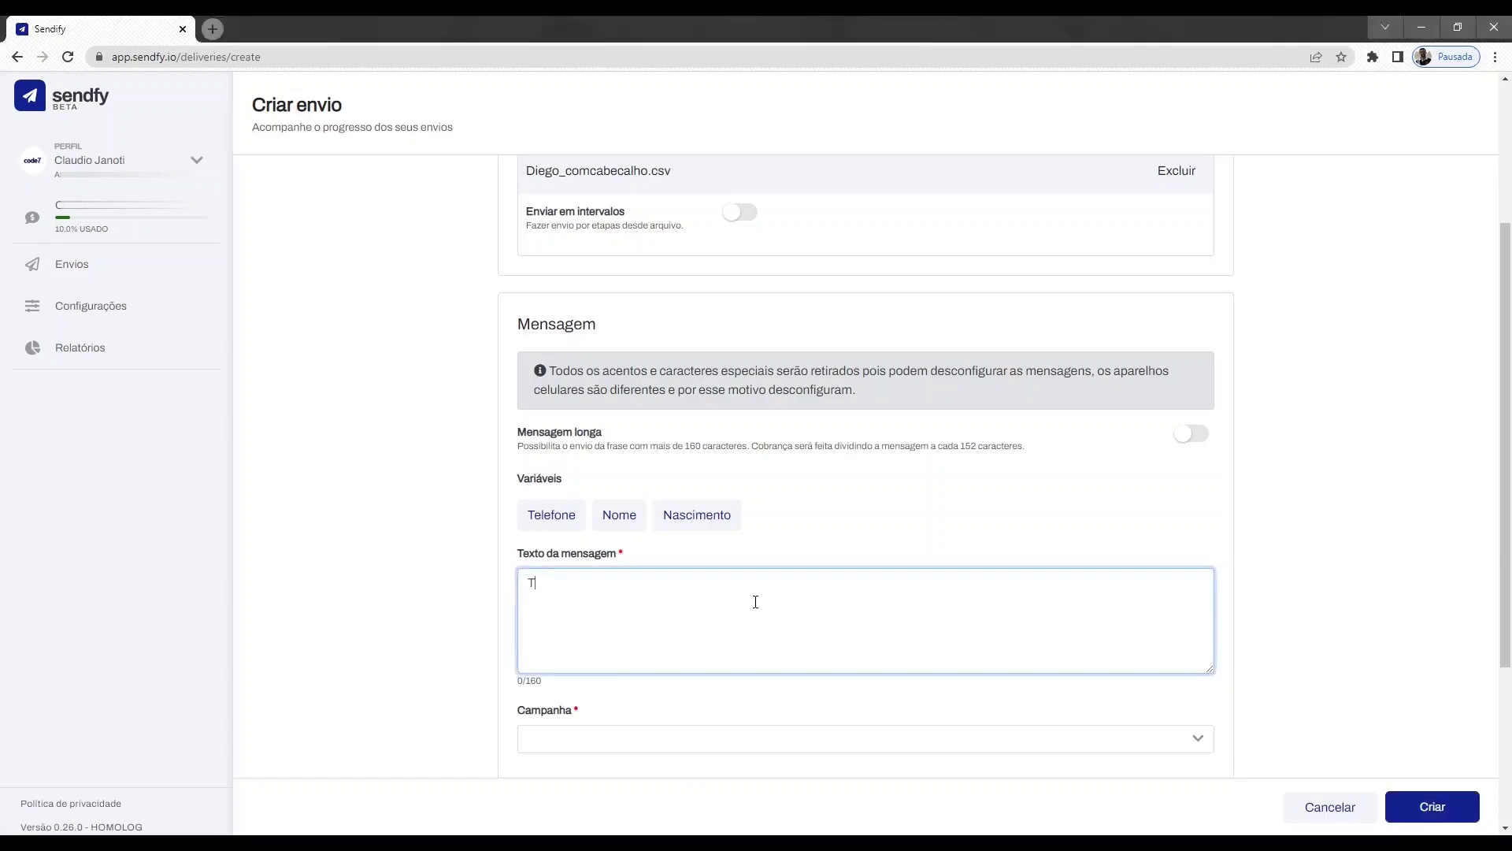
type("este de mensagem do treinemtno")
key("BackSpace")
key("BackSpace")
key("BackSpace")
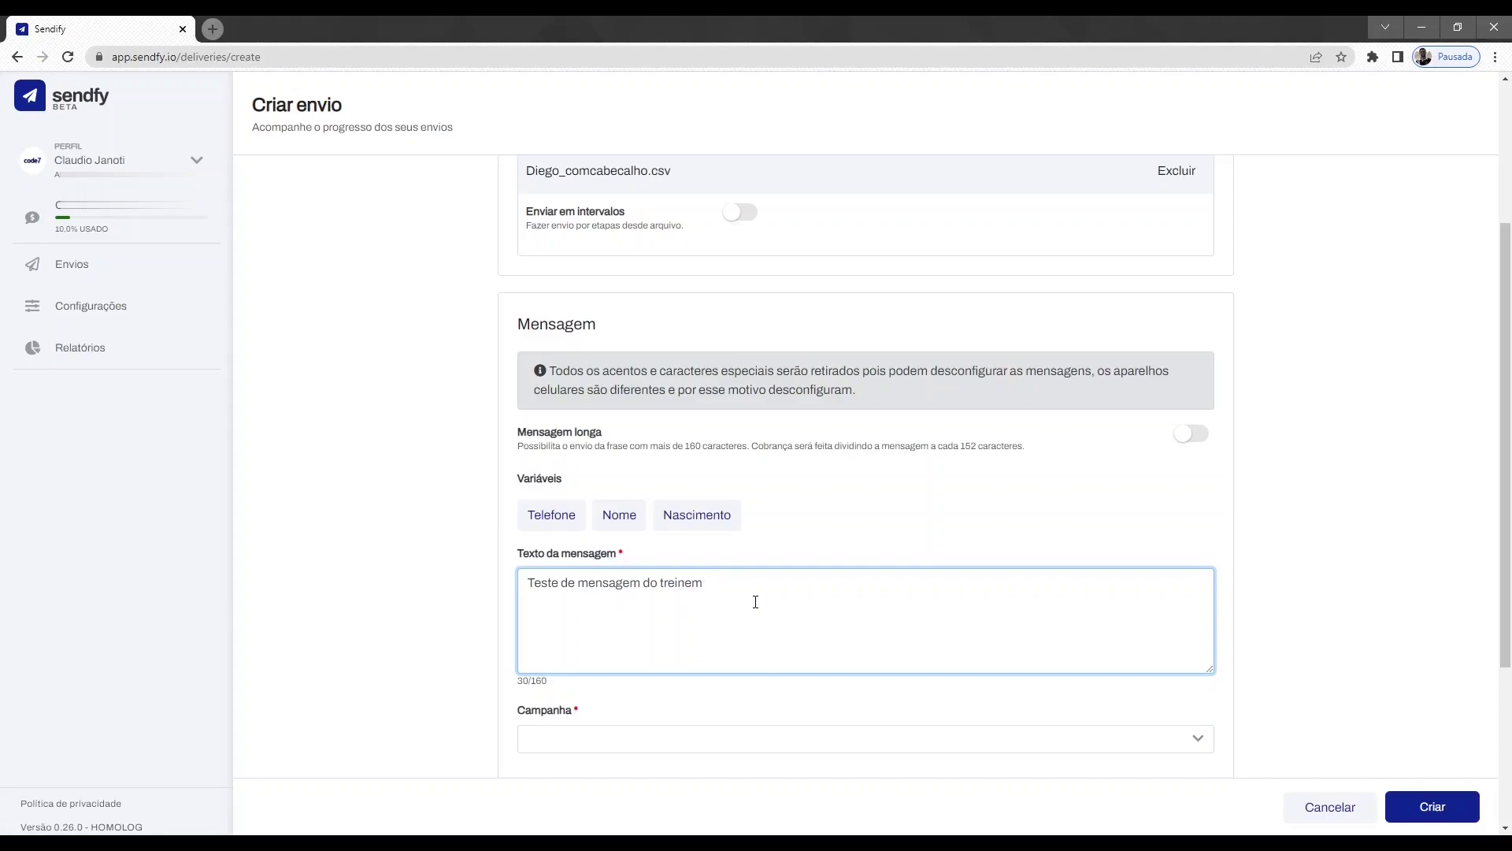
key("BackSpace")
key("BackSpace")
type("amento.")
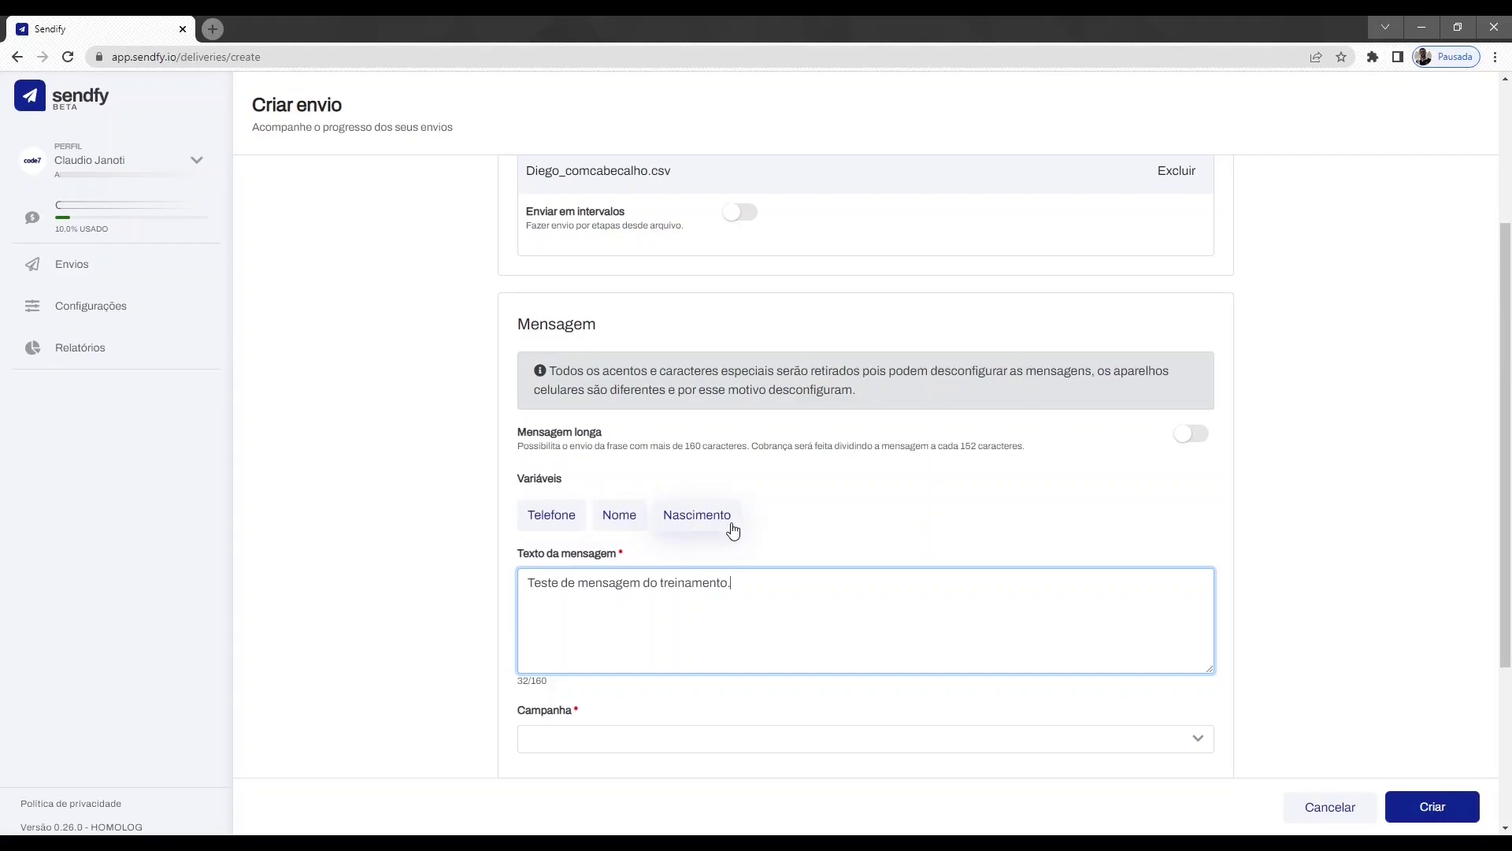
Step: Add "Ola" followed by the Nome variable at the start of the message, before "Teste"
left_click_drag(529, 582, 536, 583)
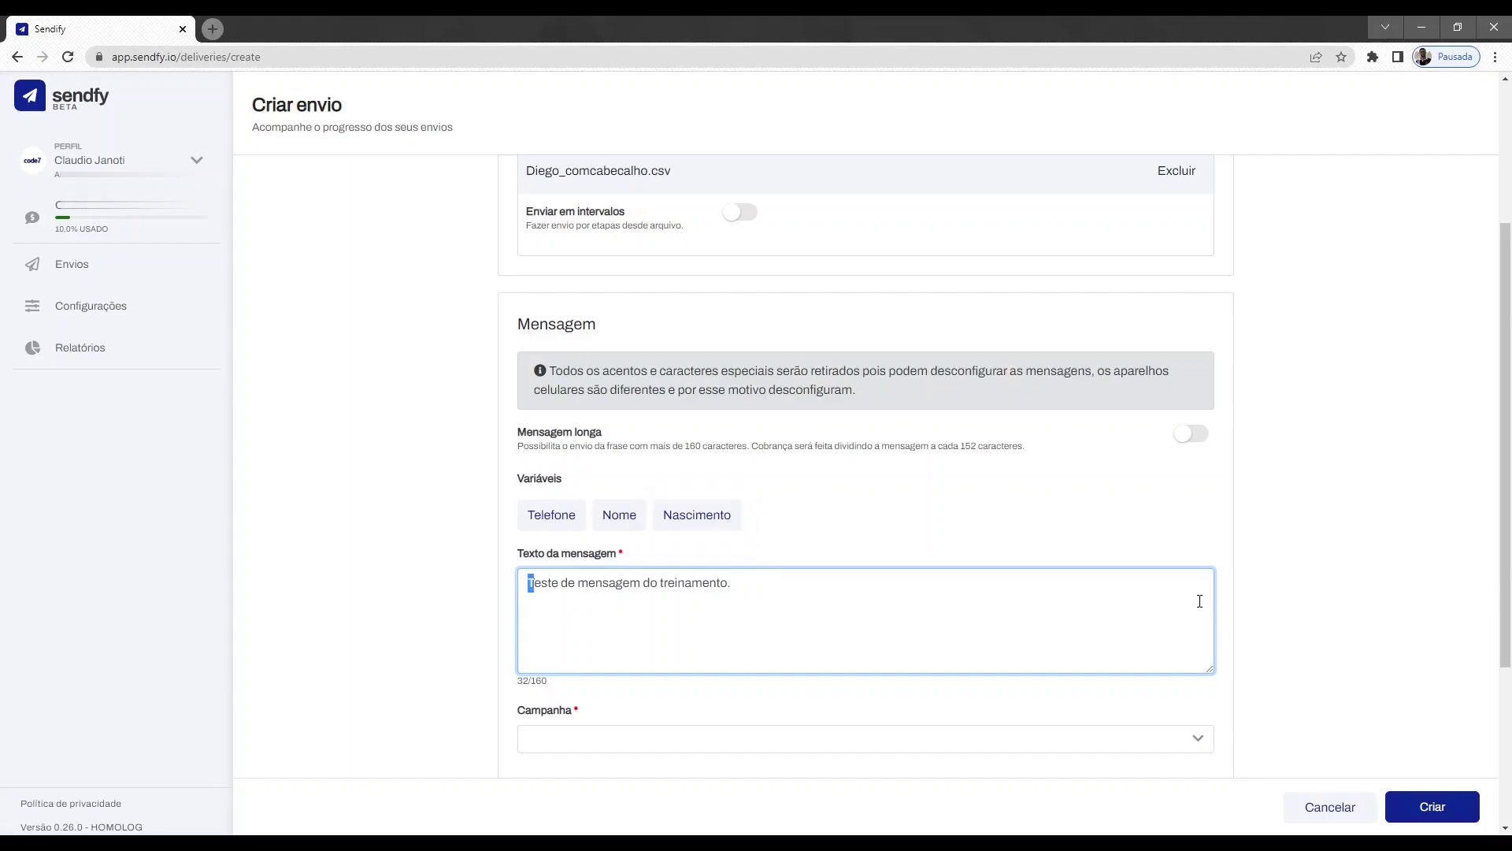
key("Left")
type("O")
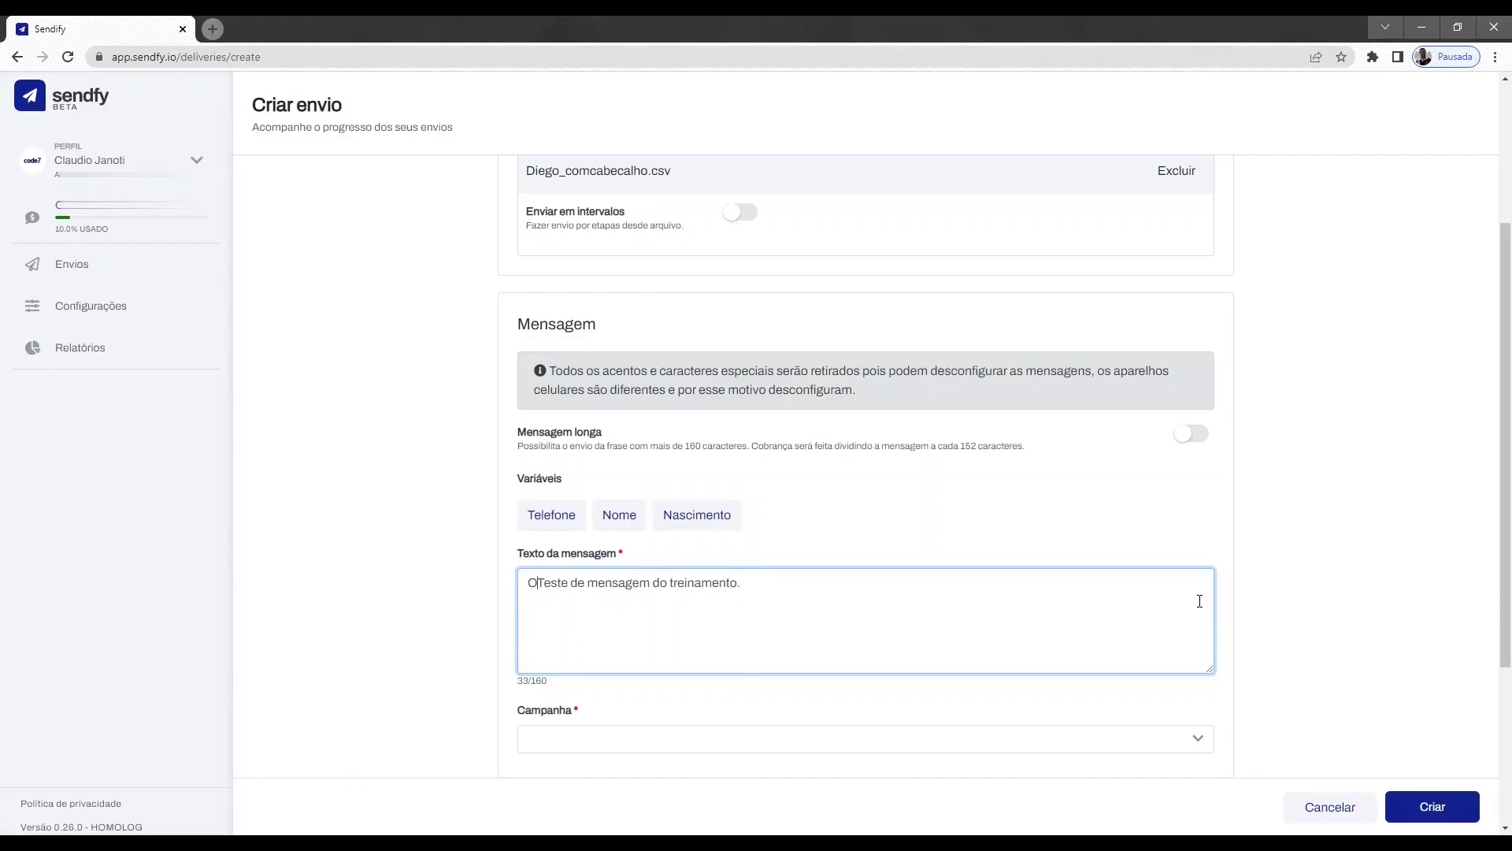
type("la")
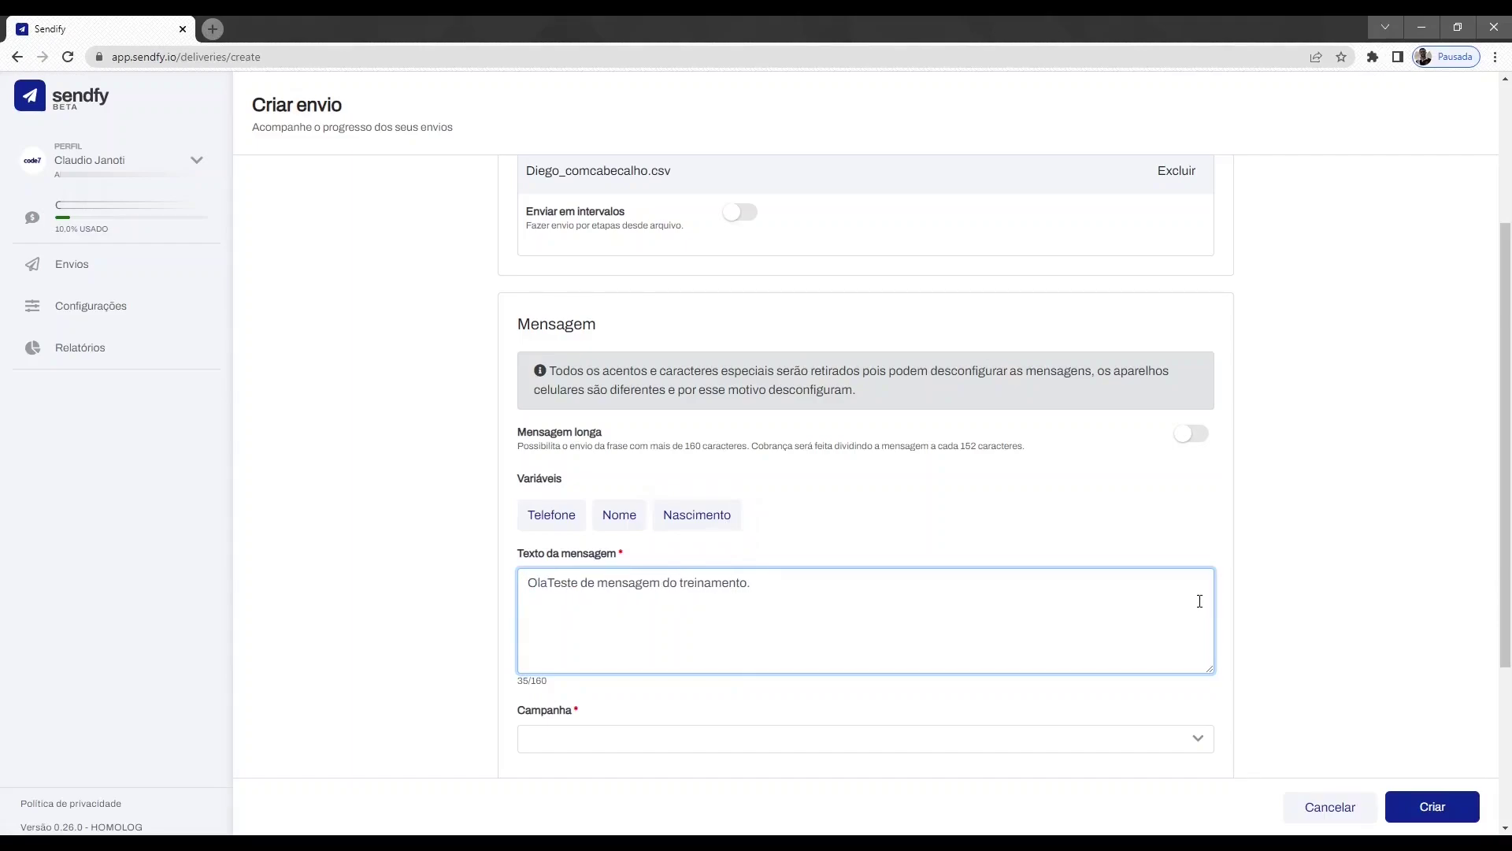
left_click(625, 516)
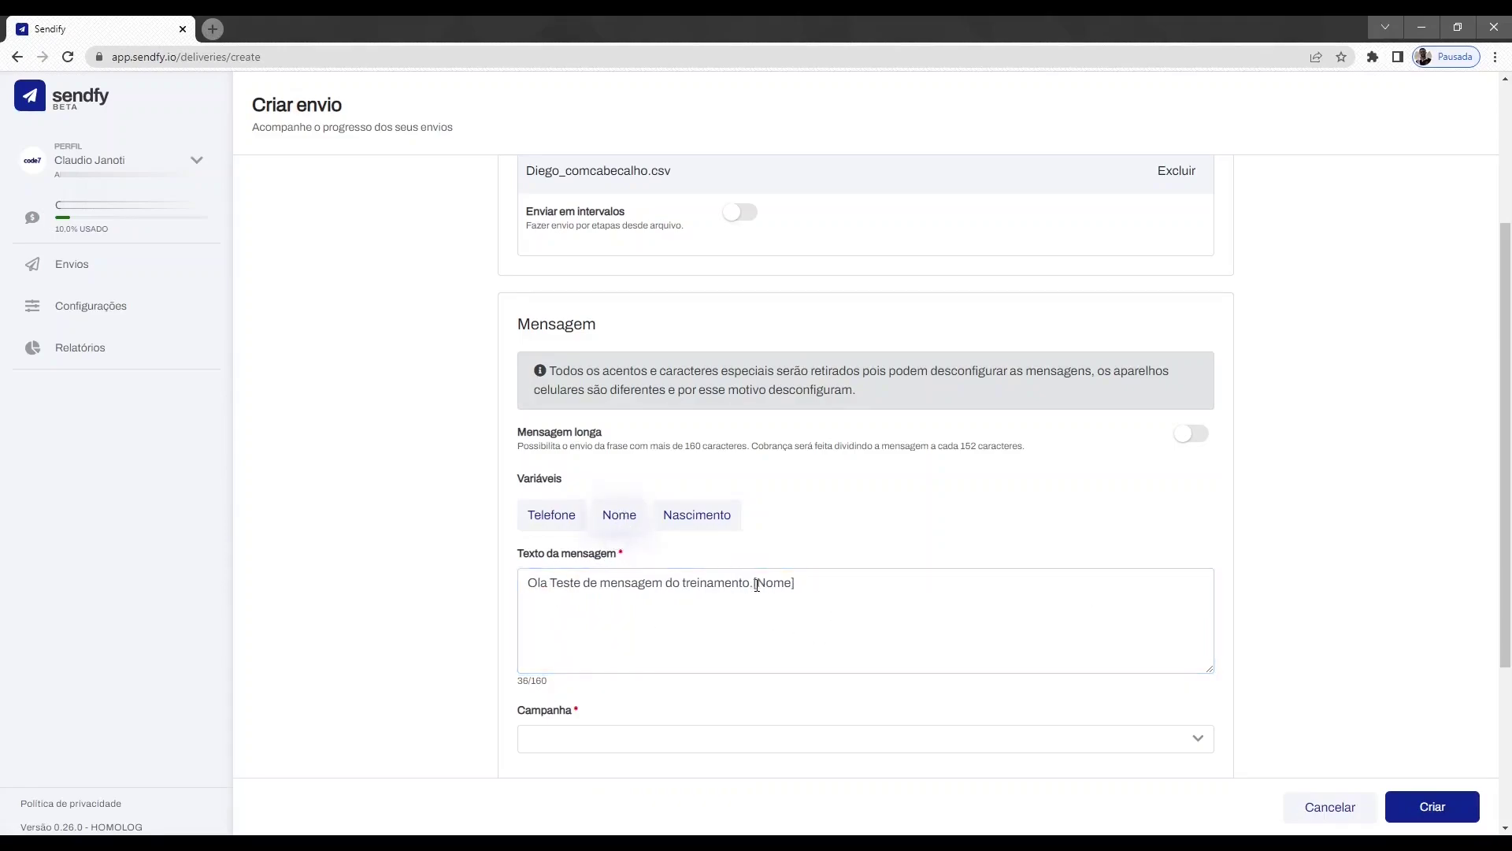
mouse_move(752, 583)
left_mouse_down()
mouse_move(848, 584)
mouse_move(754, 585)
left_mouse_up()
key("ctrl+c")
key("BackSpace")
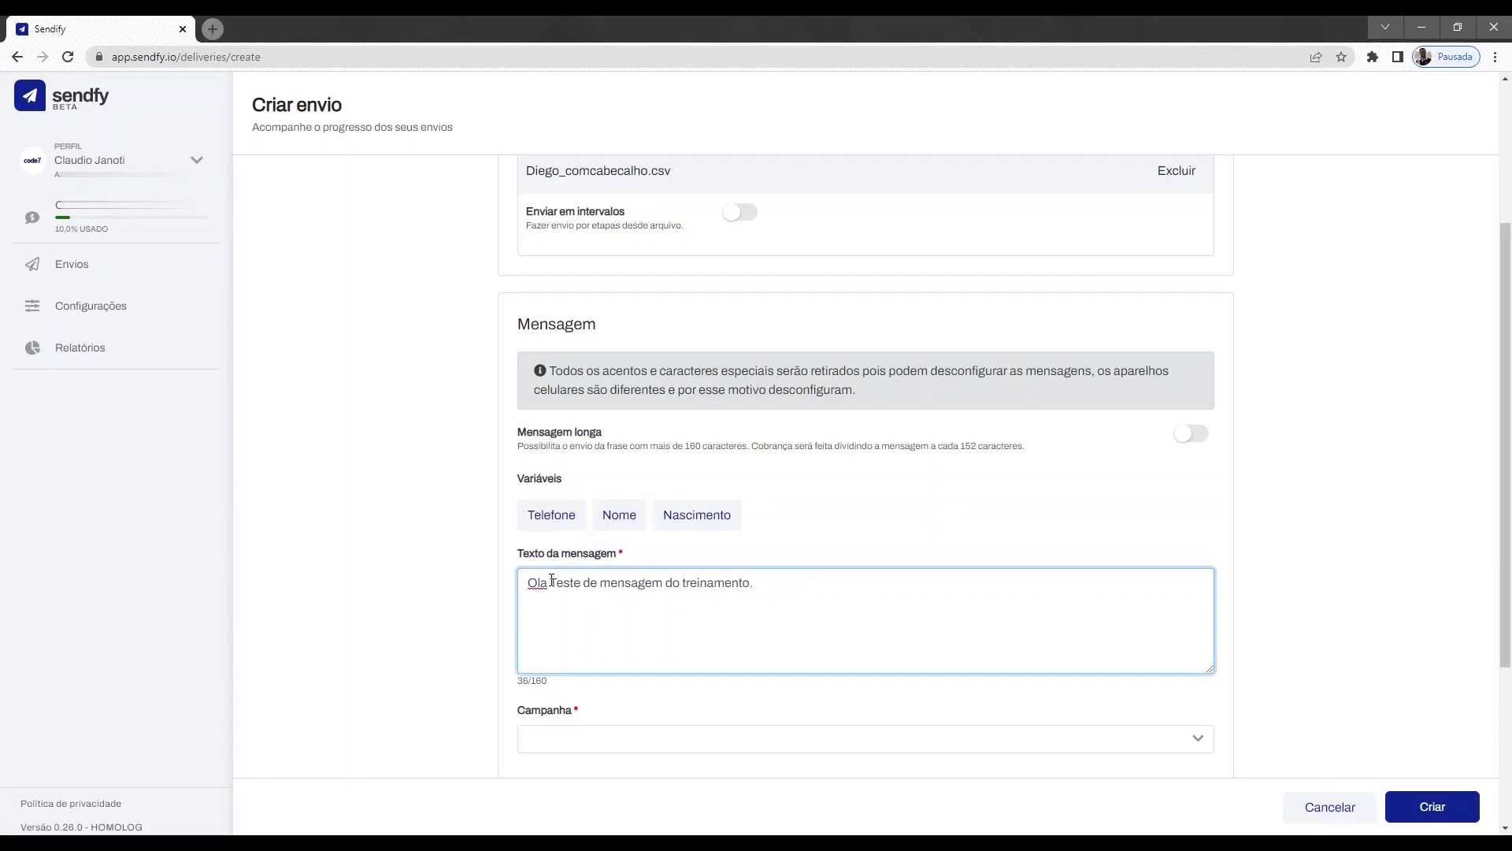
key("ctrl+v")
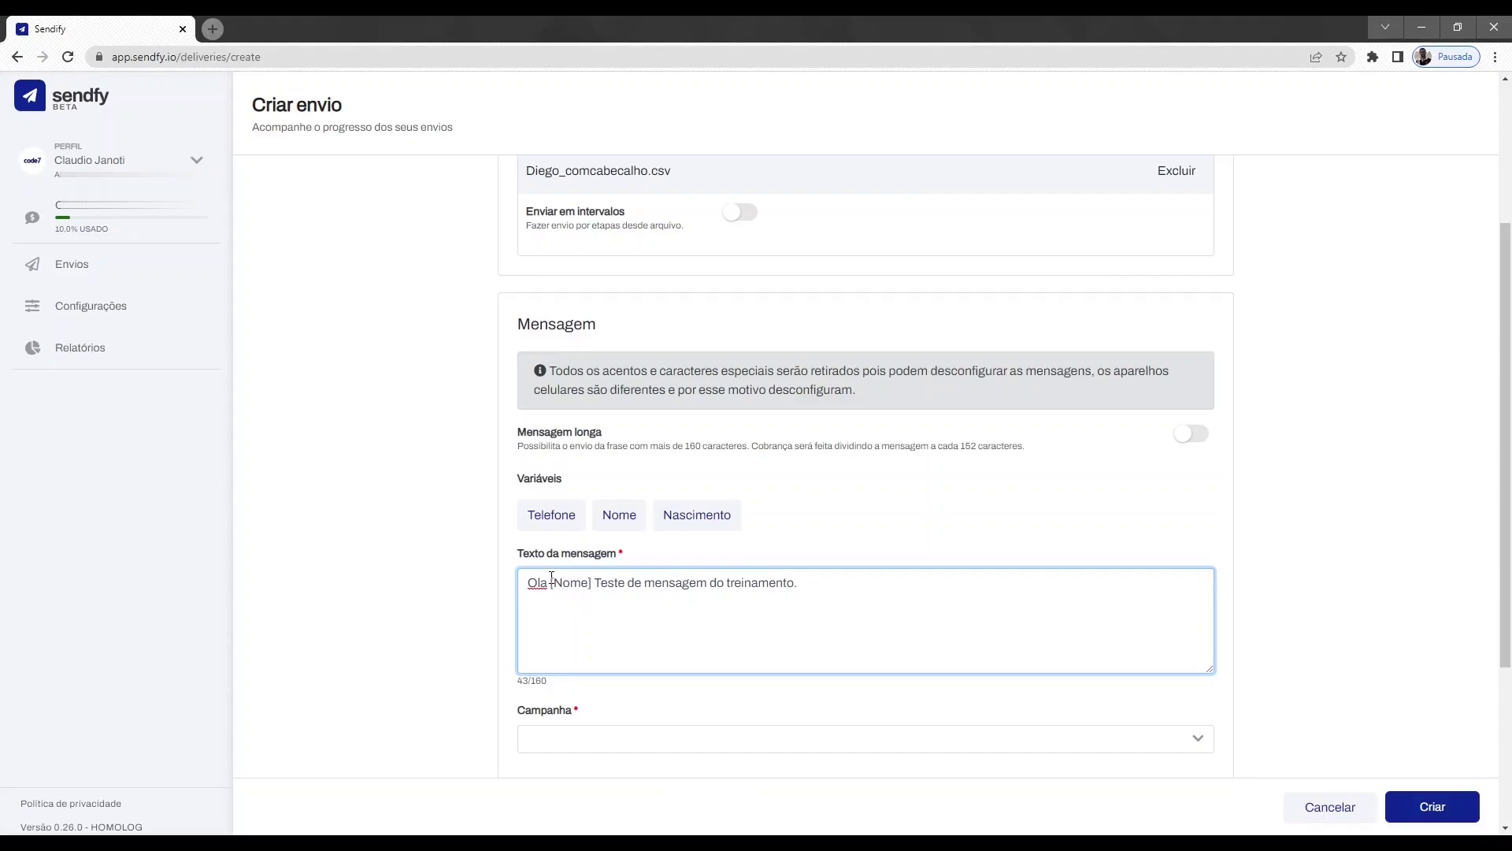
Step: Write a second [Nome] variable by hand after the first one in the message, and delete it again
left_click_drag(551, 583, 590, 589)
left_click(613, 585)
type("[Nome")
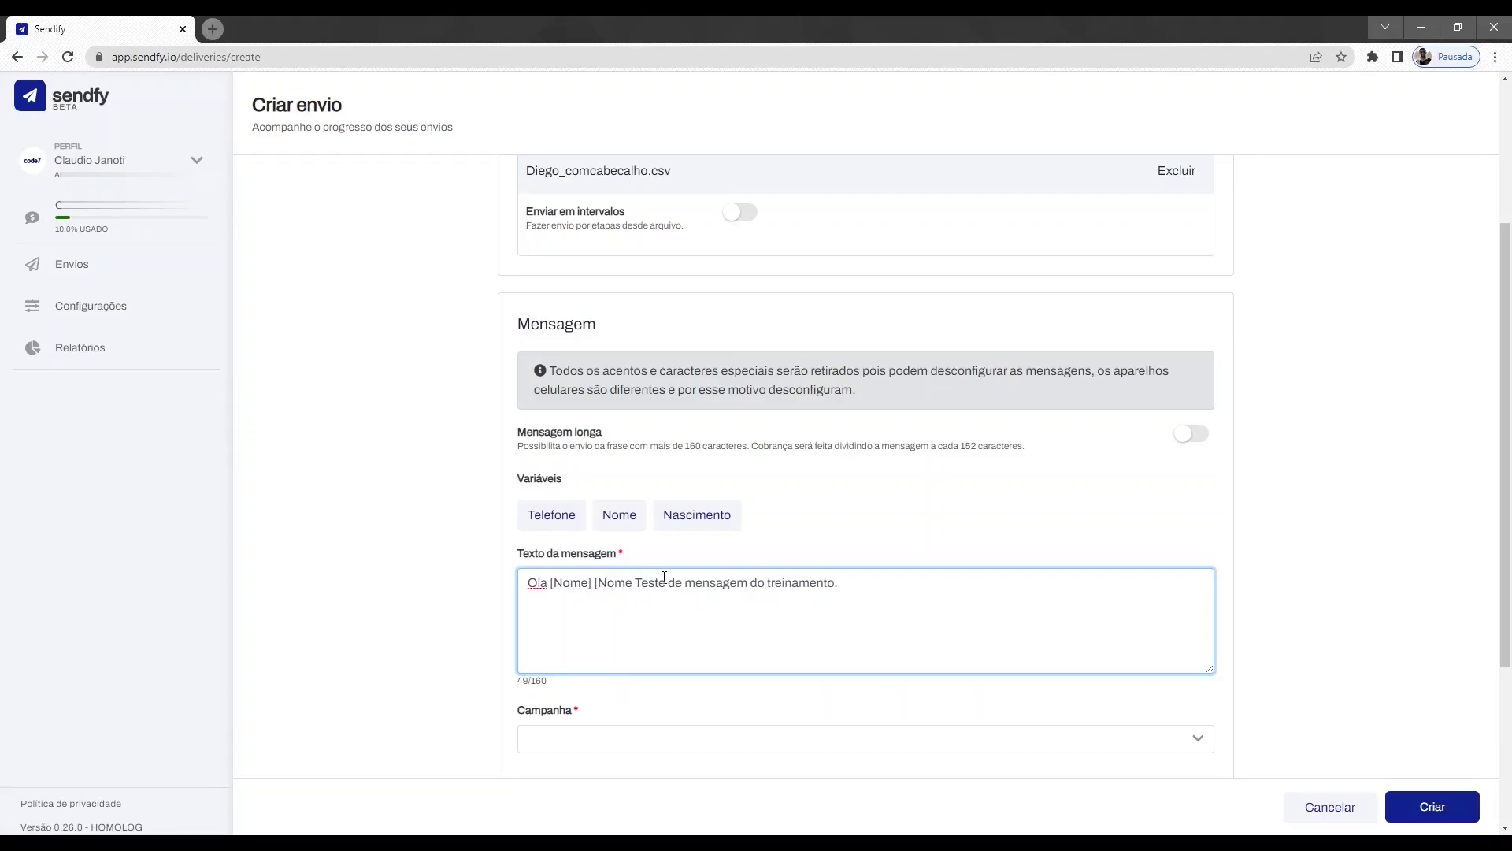
type("]")
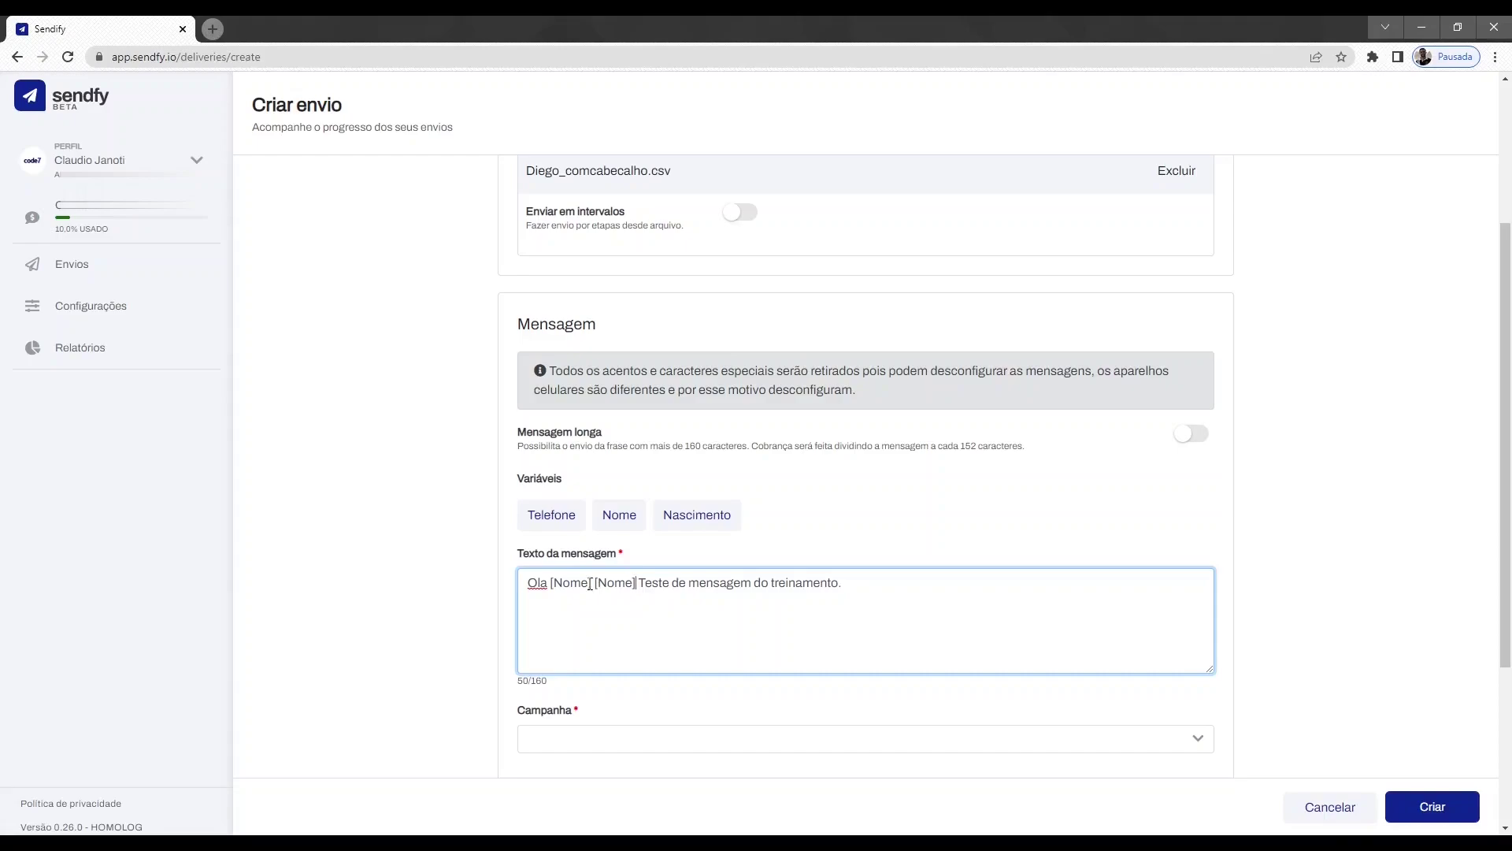
left_click_drag(594, 584, 641, 585)
key("BackSpace")
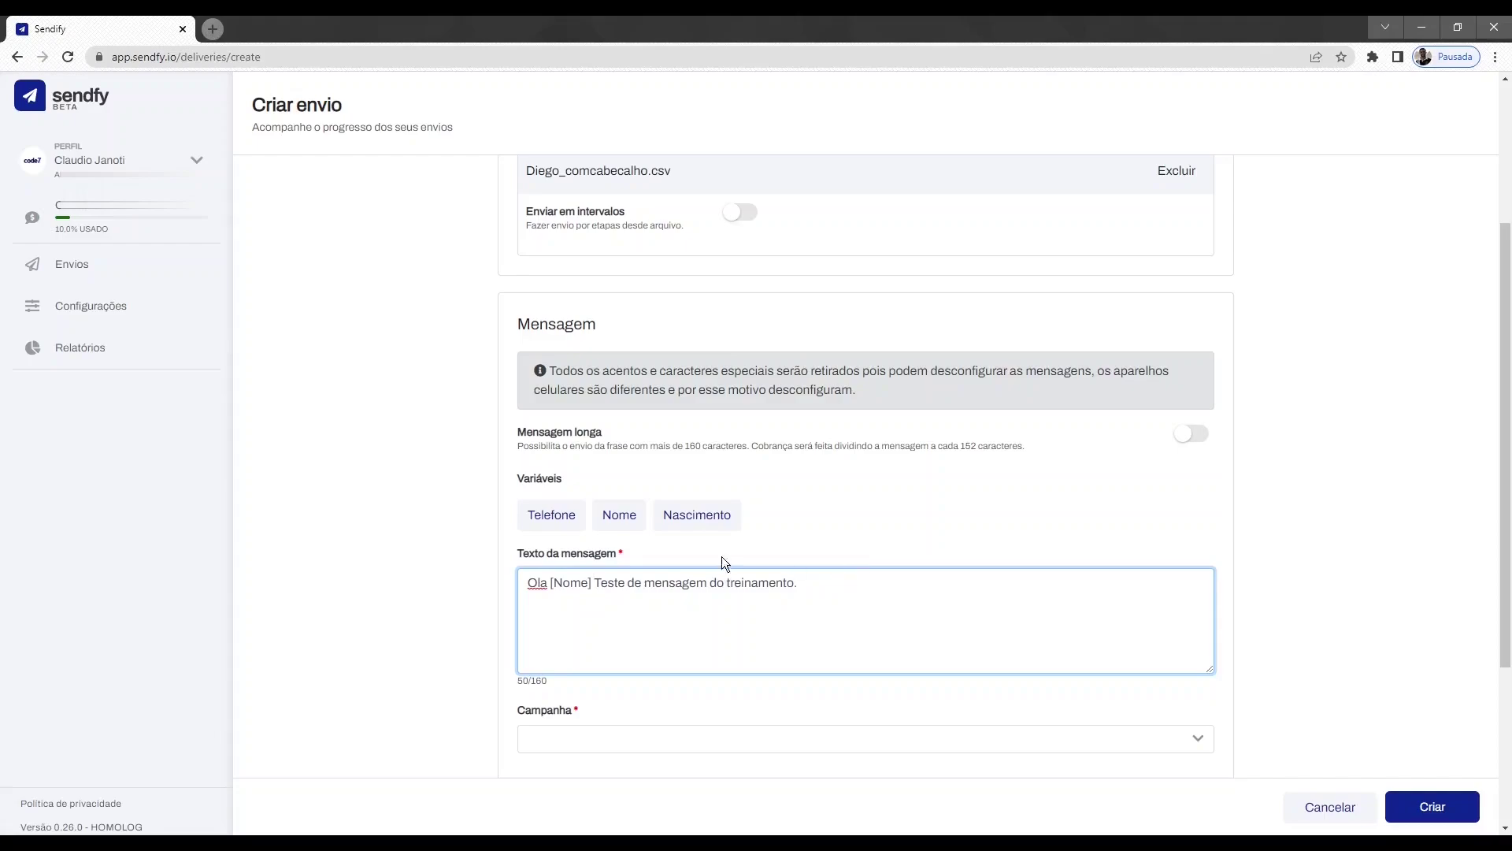
Step: Remove the attached contacts CSV file from the recipients and attach diego.csv instead
scroll(828, 507, "up", 3)
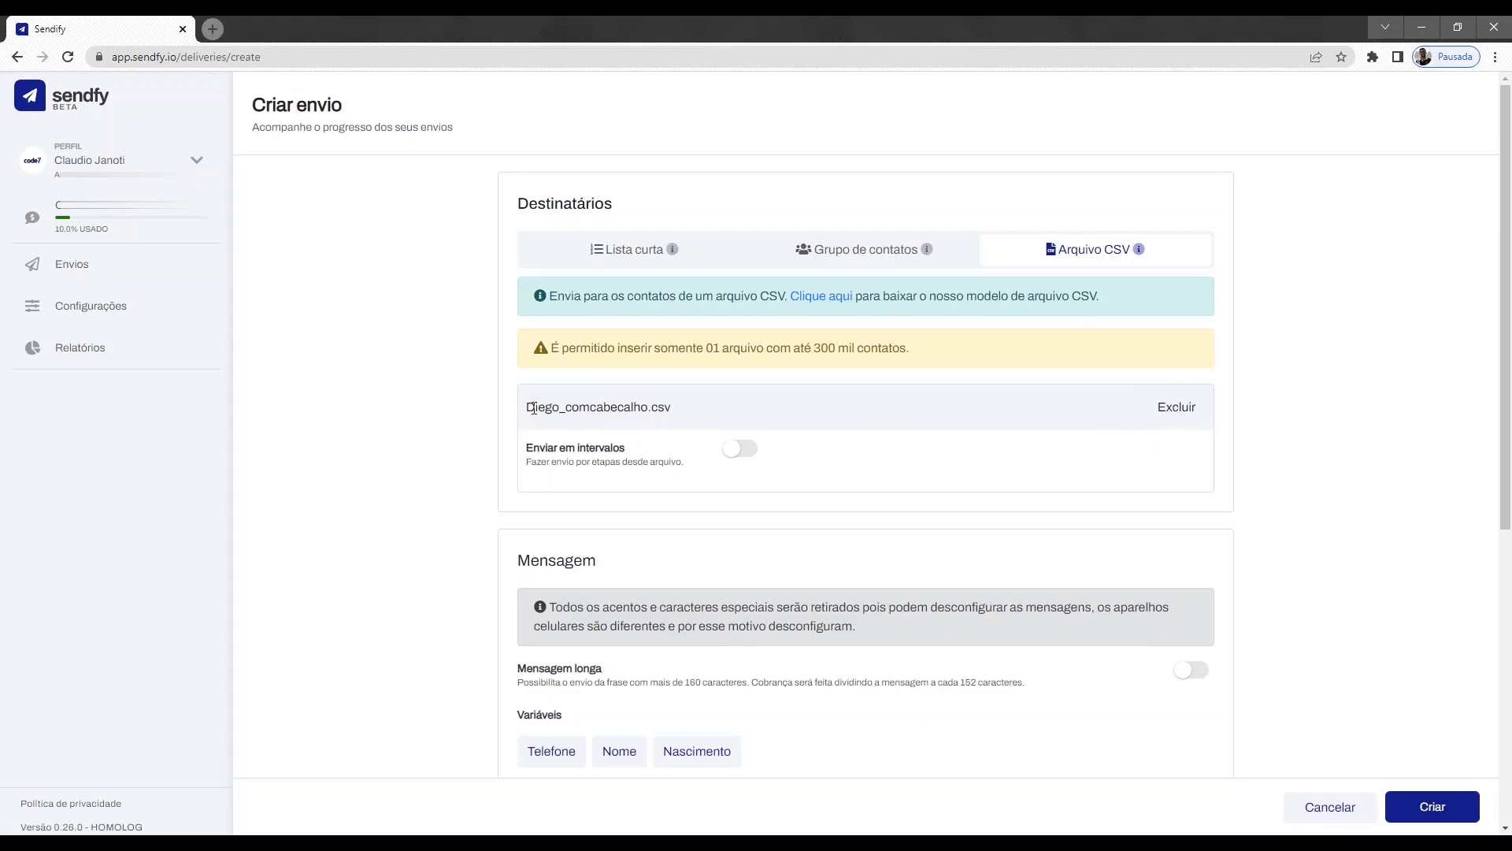
left_click_drag(527, 408, 664, 407)
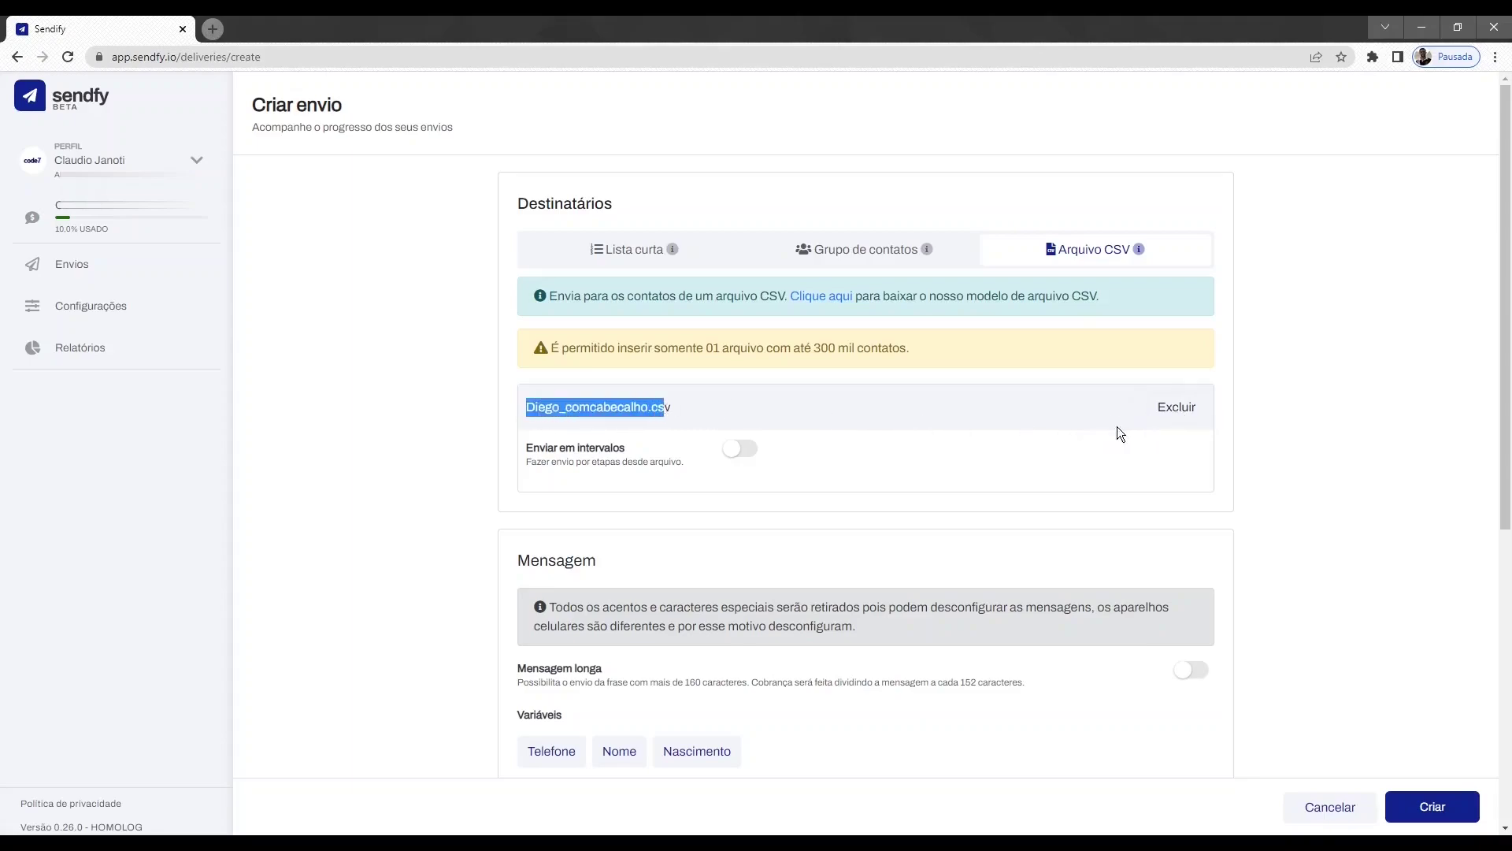
left_click(1181, 411)
left_click(970, 413)
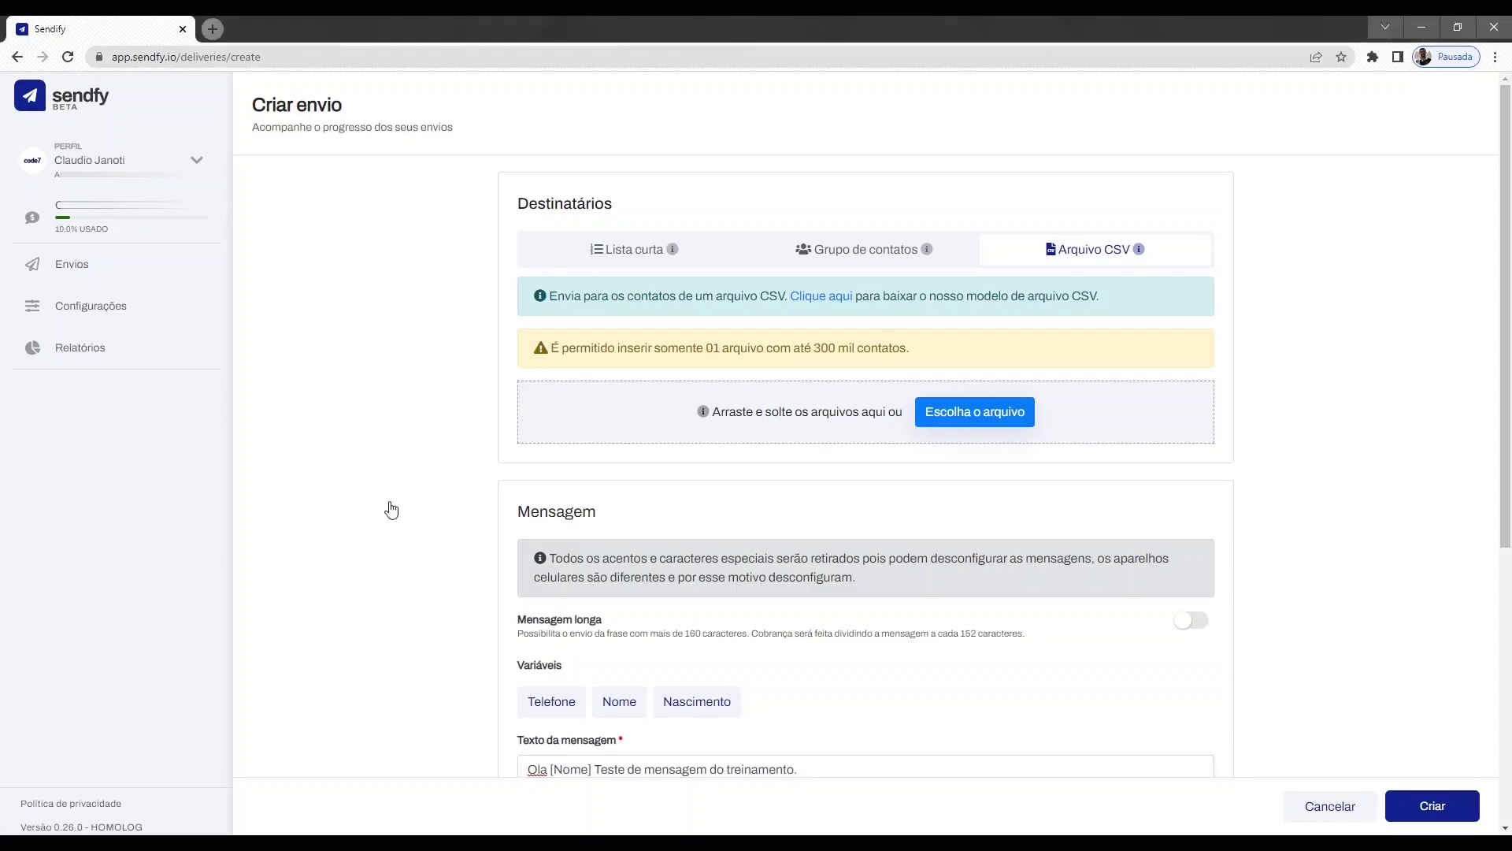
scroll(768, 560, "down", 1)
scroll(768, 561, "down", 4)
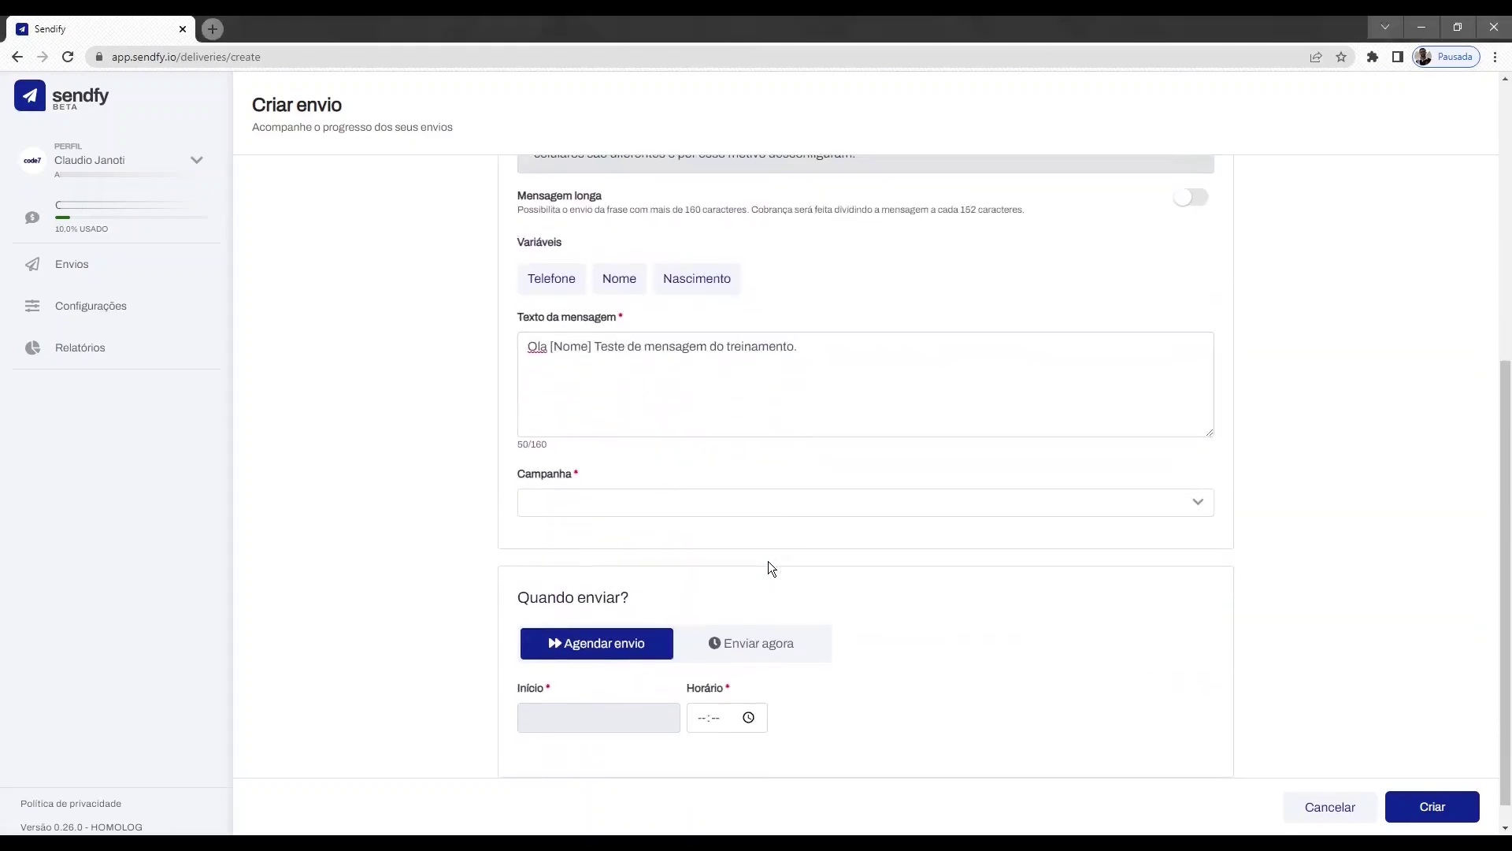
scroll(770, 566, "up", 6)
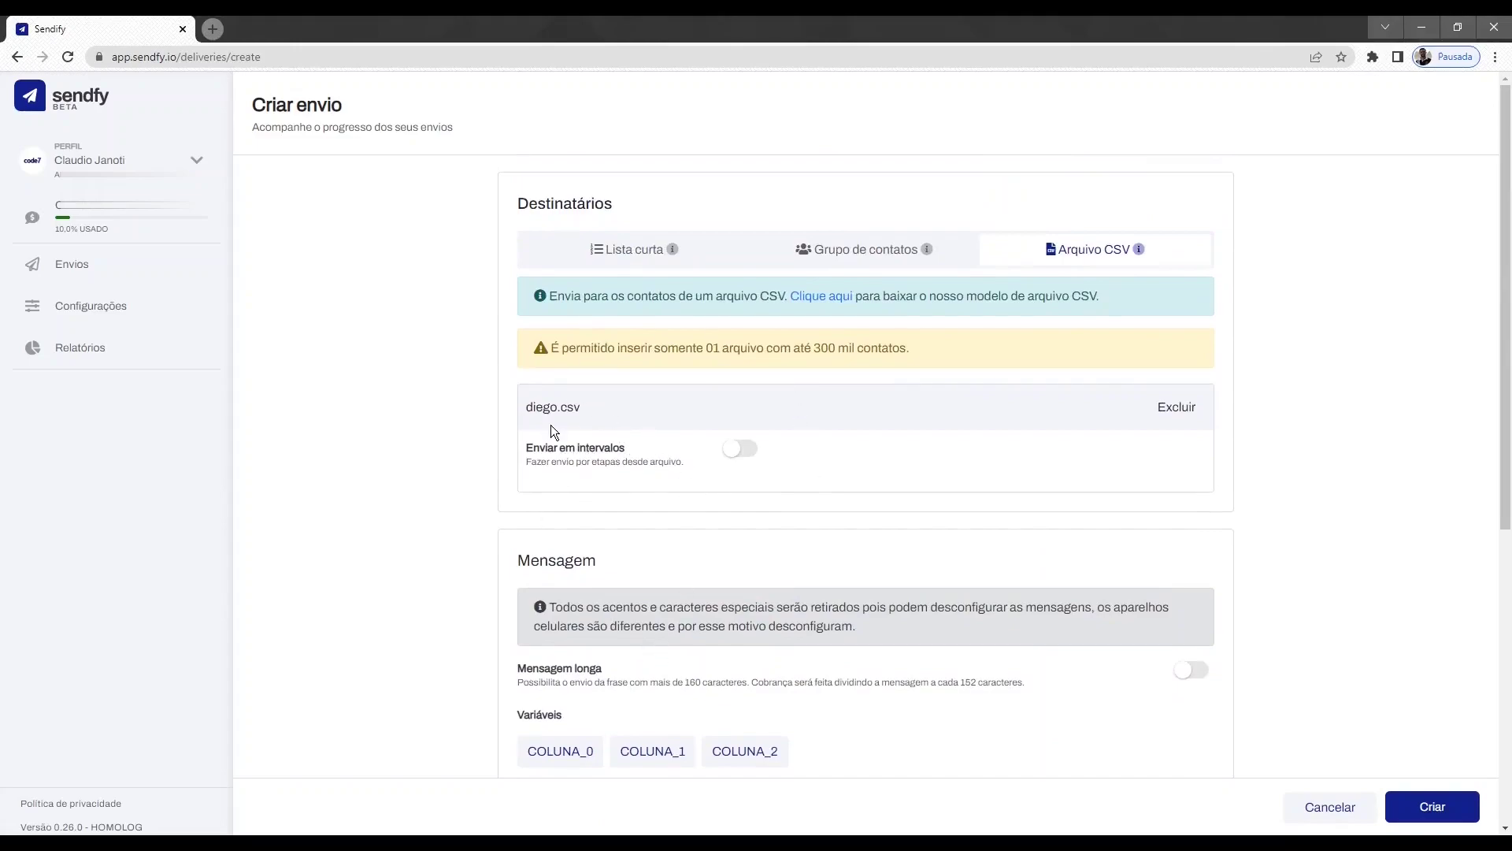
Step: Replace the Nome variable in the message with [COLUNA_1] and add the COLUNA_2 variable at the end of the text
scroll(665, 504, "down", 3)
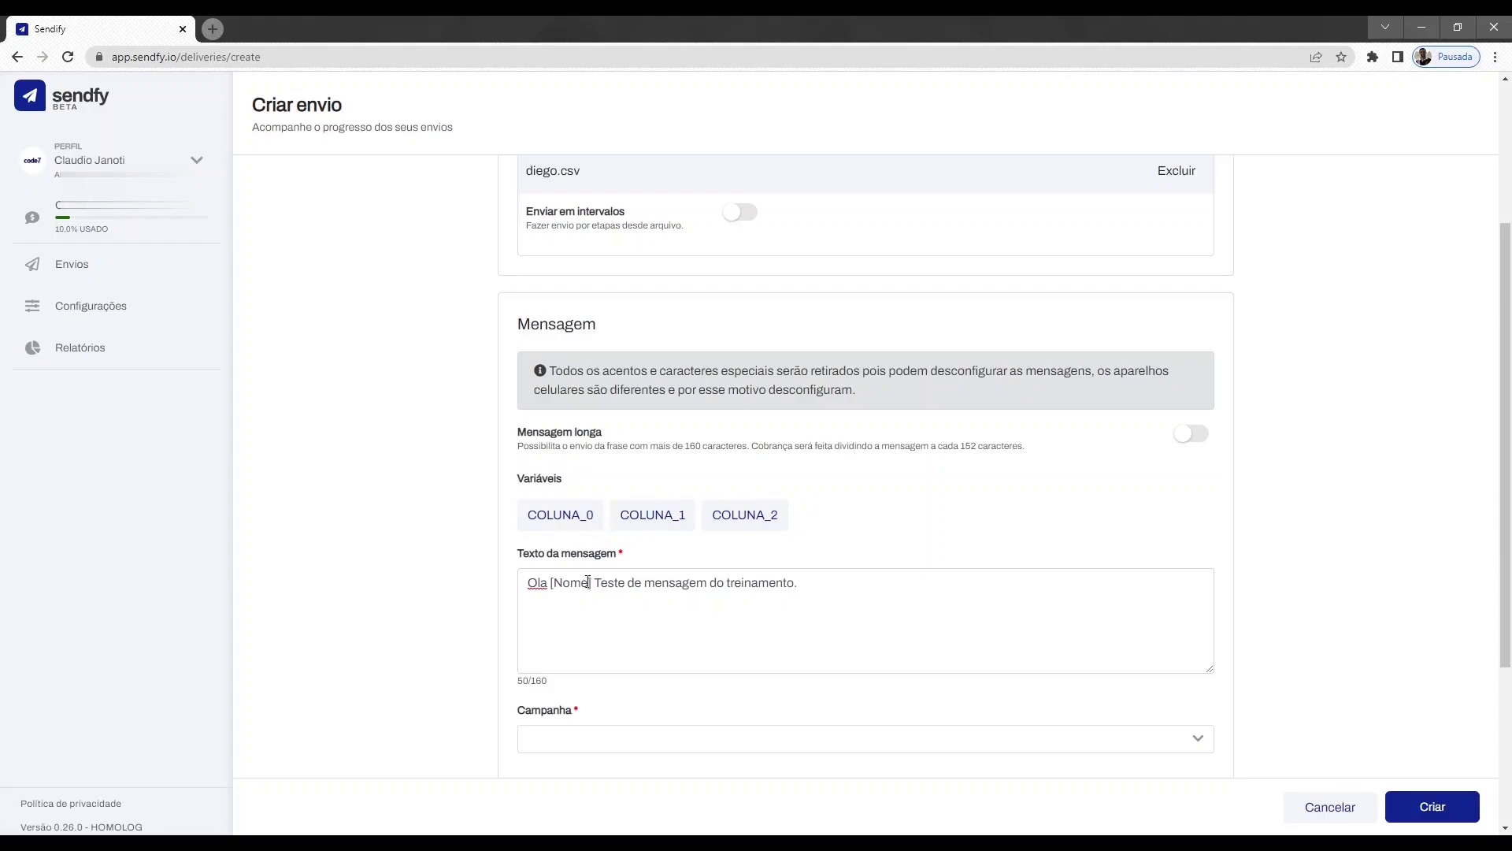
left_click(590, 582)
left_click_drag(556, 582, 590, 583)
type("COLUNA")
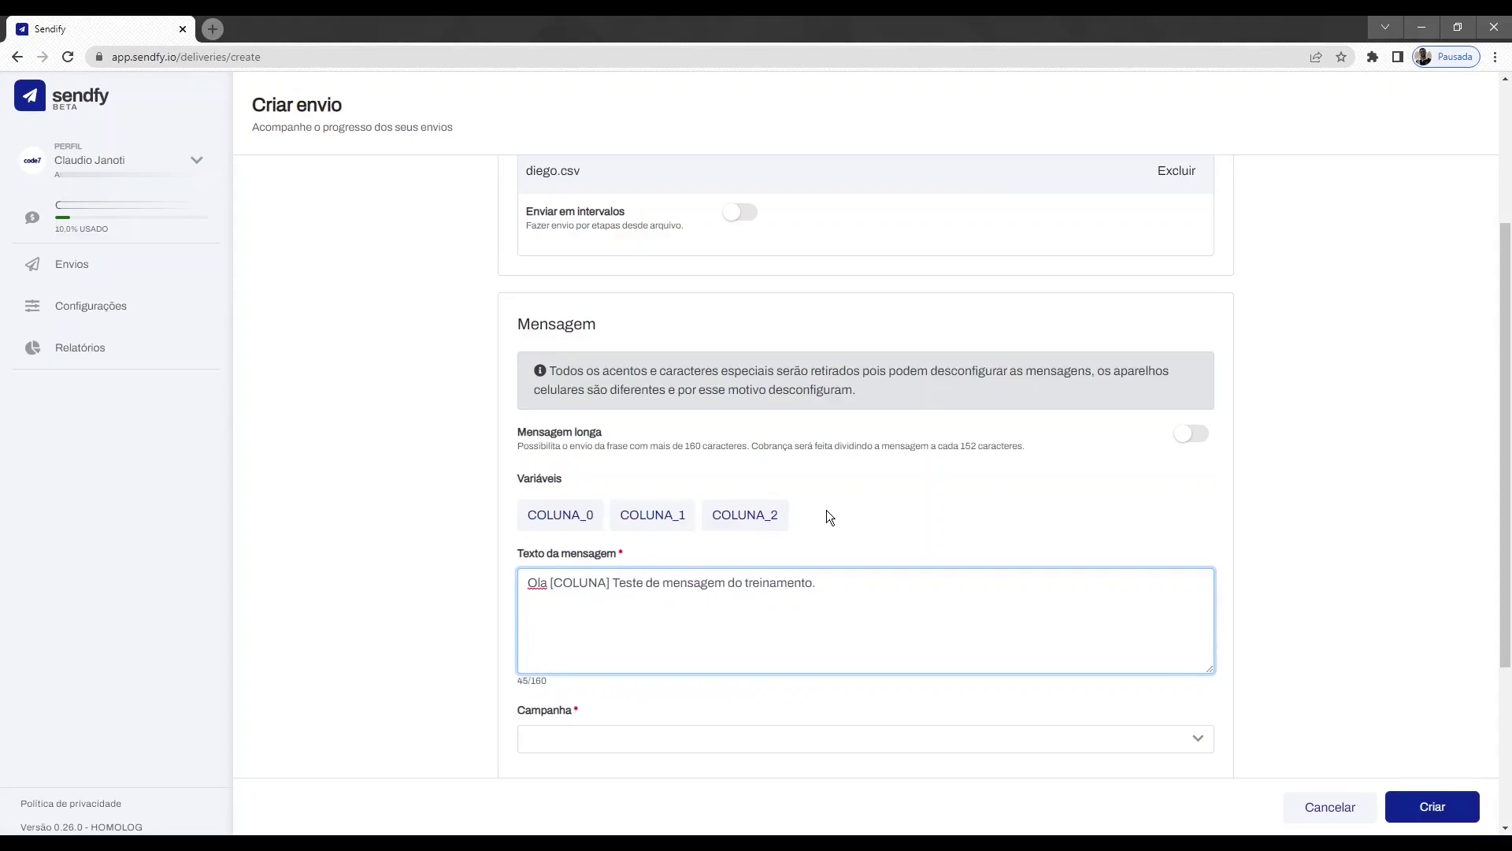
type("_1")
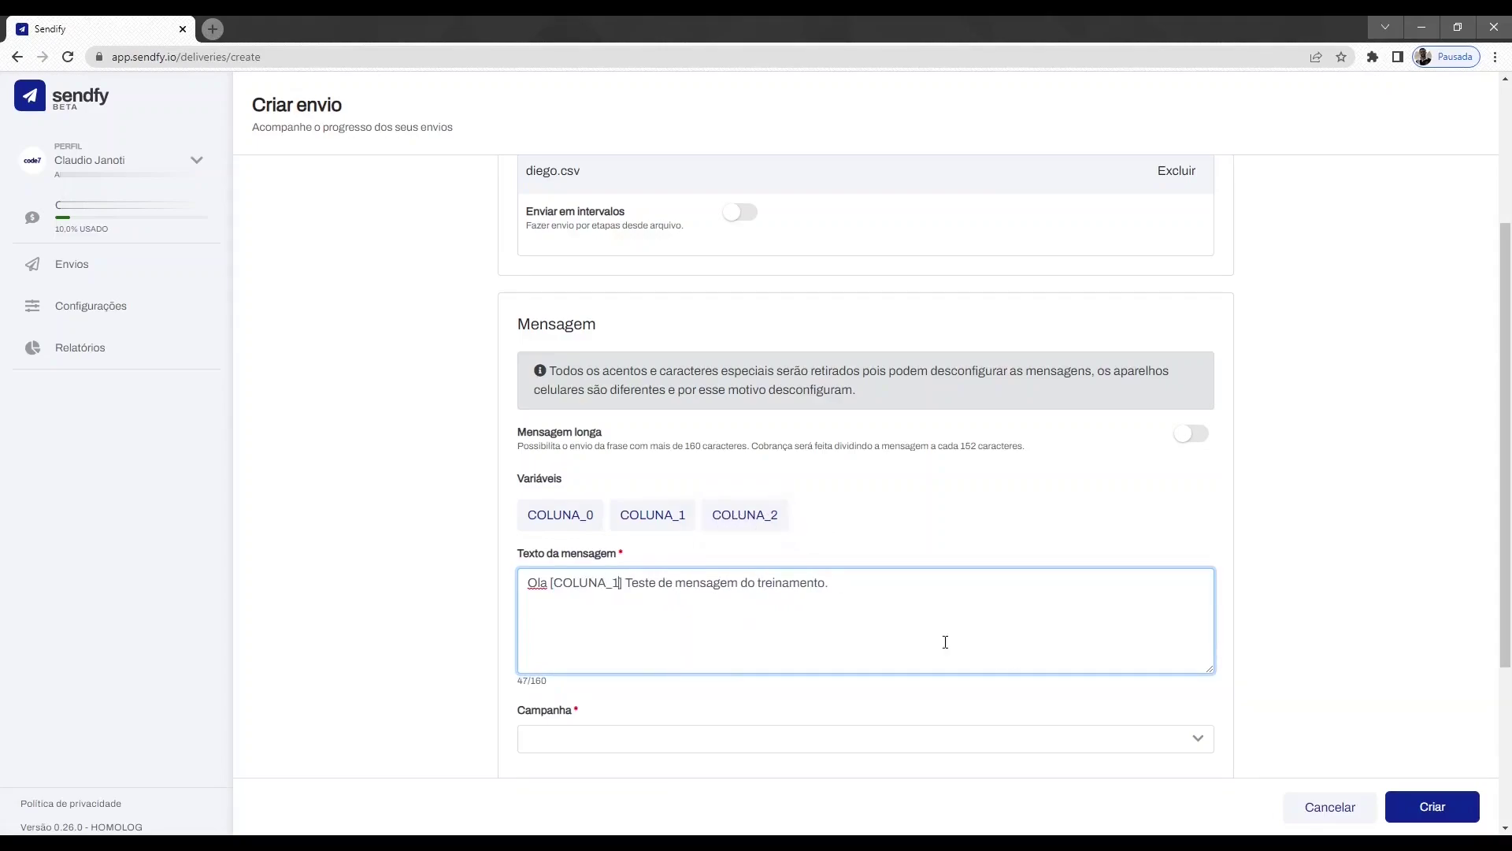
left_click(744, 514)
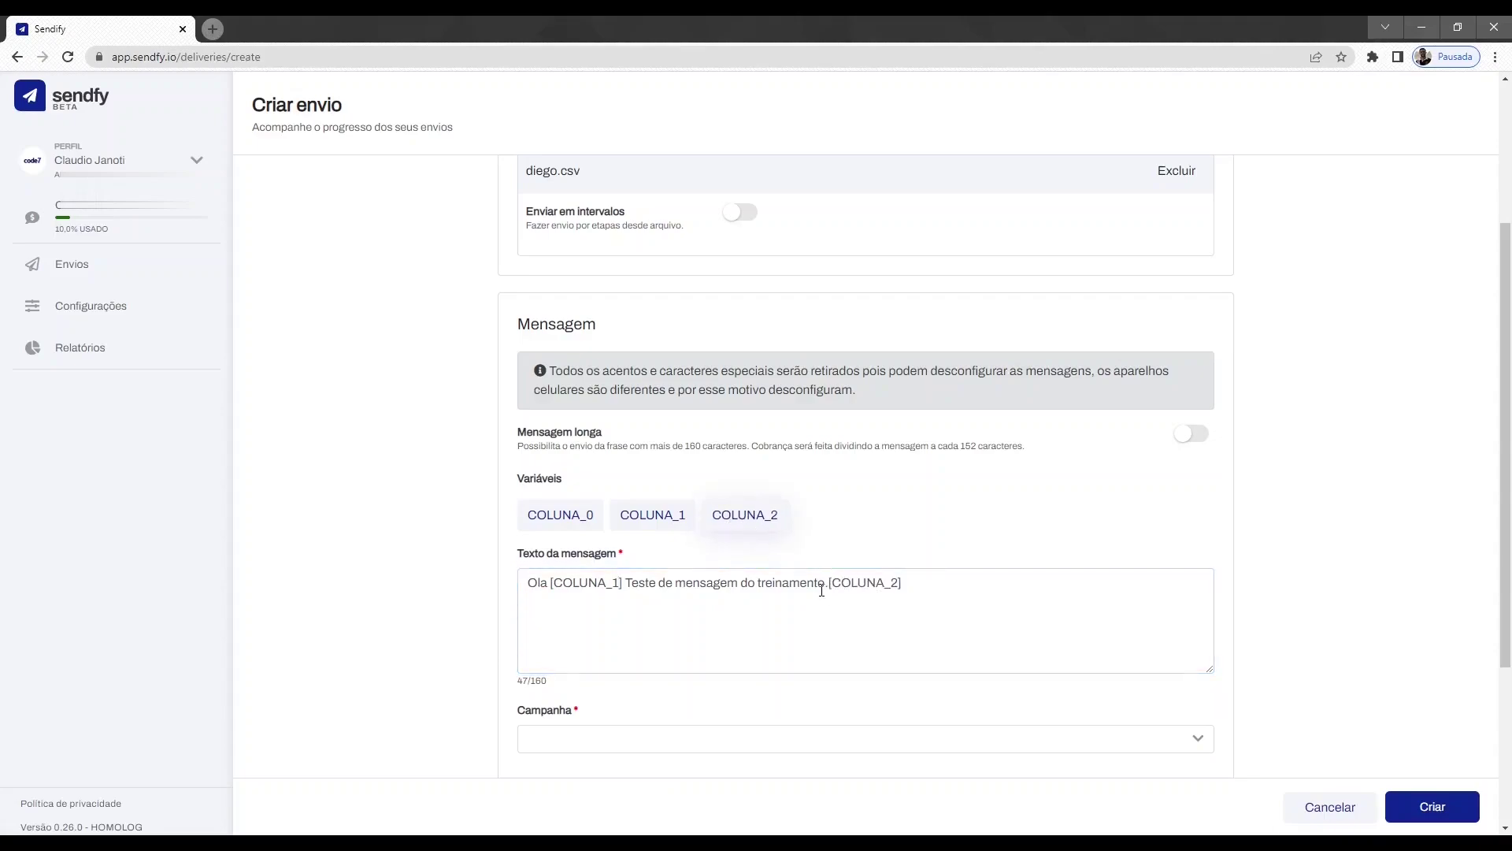
left_click(912, 583)
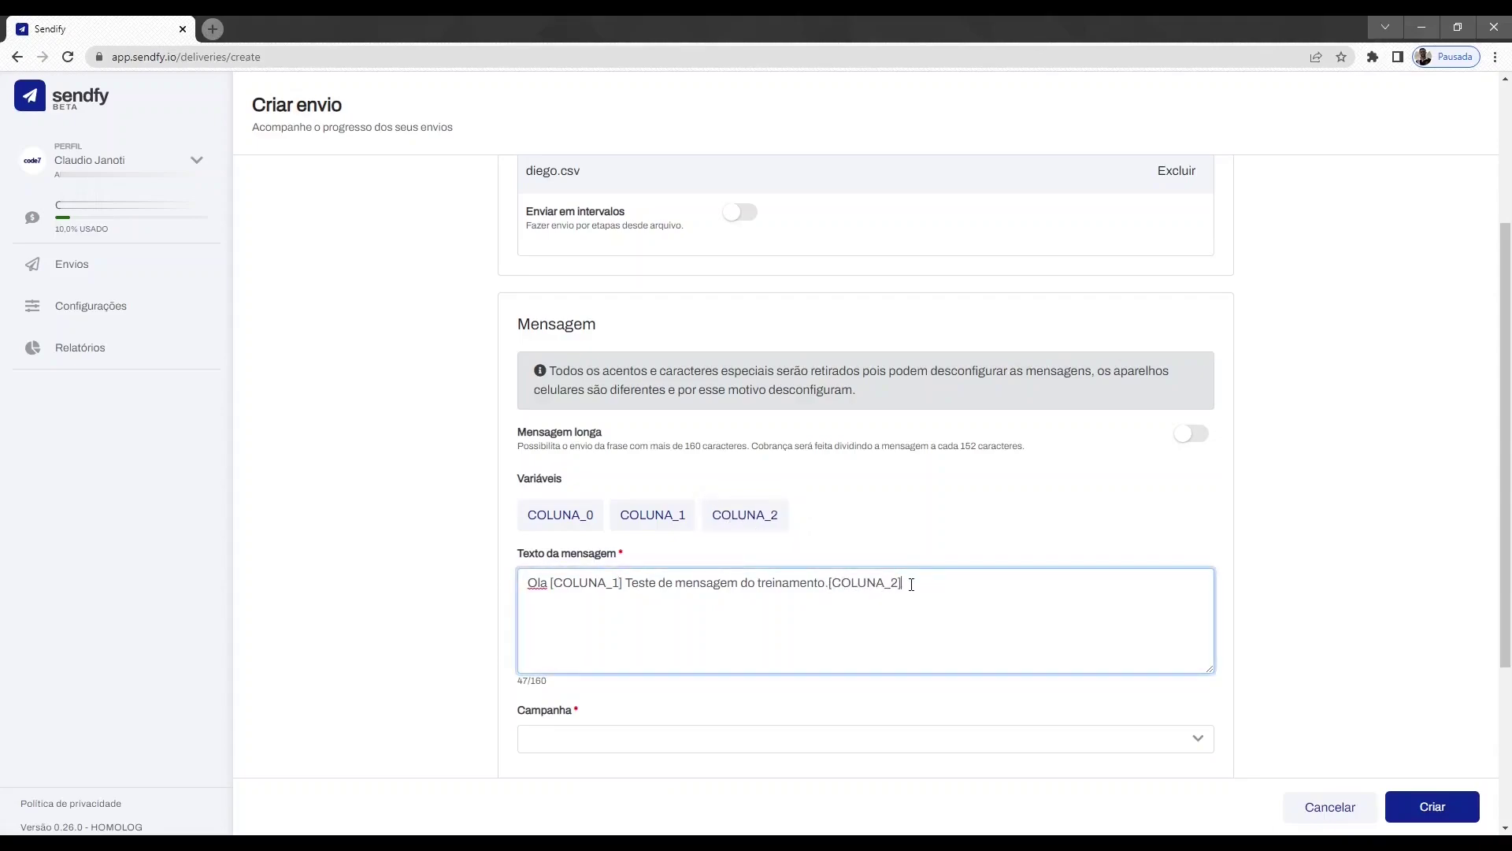
Step: Replace the test sentence between the two variables with ", esta chegando o seu aniversario, que é na data"
left_click(828, 584)
key("ctrl+shift+Left")
key("ctrl+shift+Left")
key("ctrl+shift+Left")
key("ctrl+shift+Left")
key("ctrl+shift+Left")
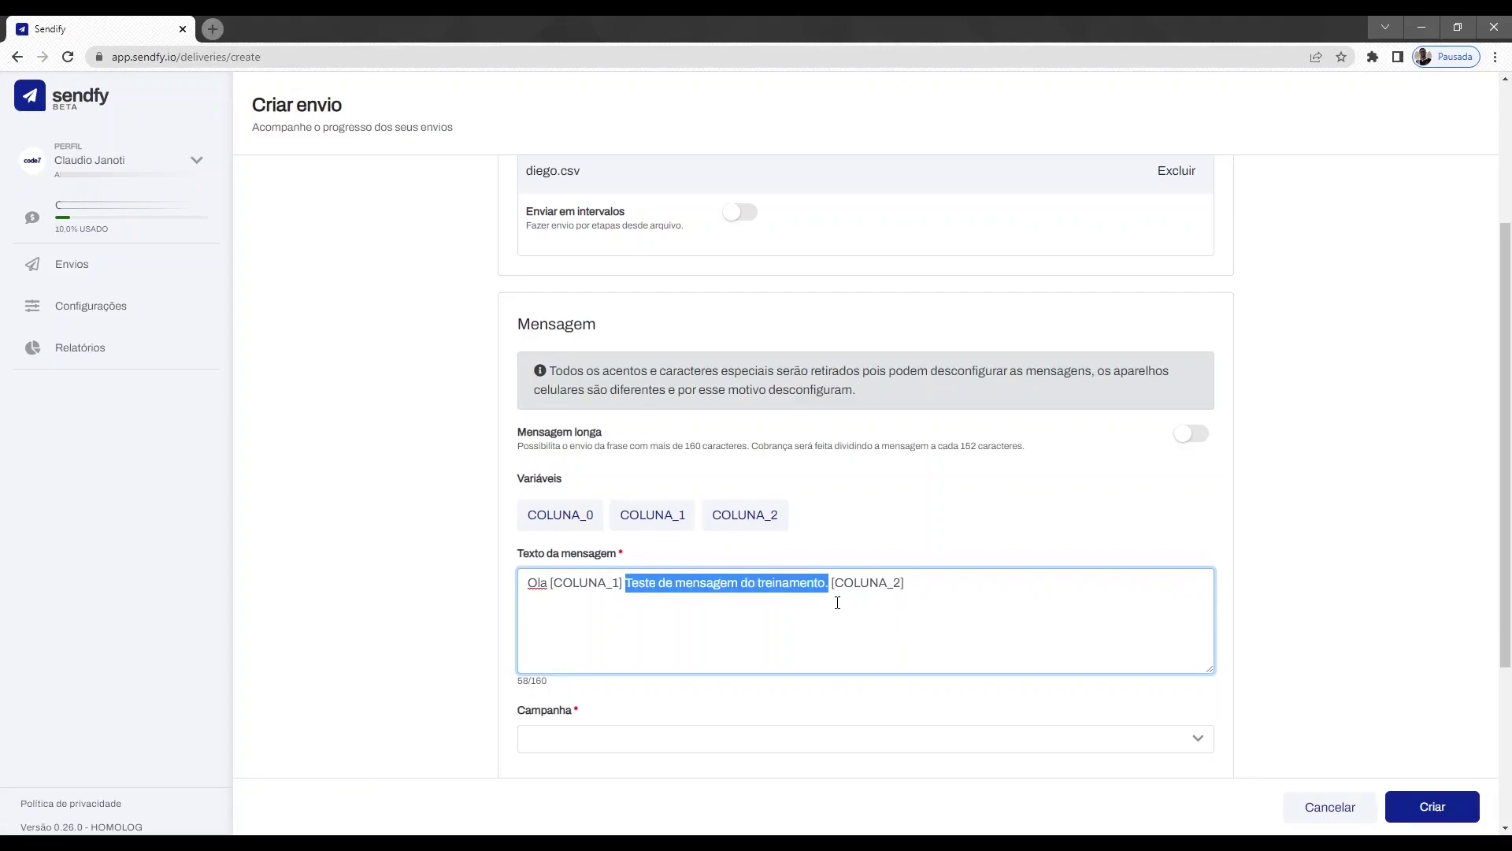
key("BackSpace")
type(", ")
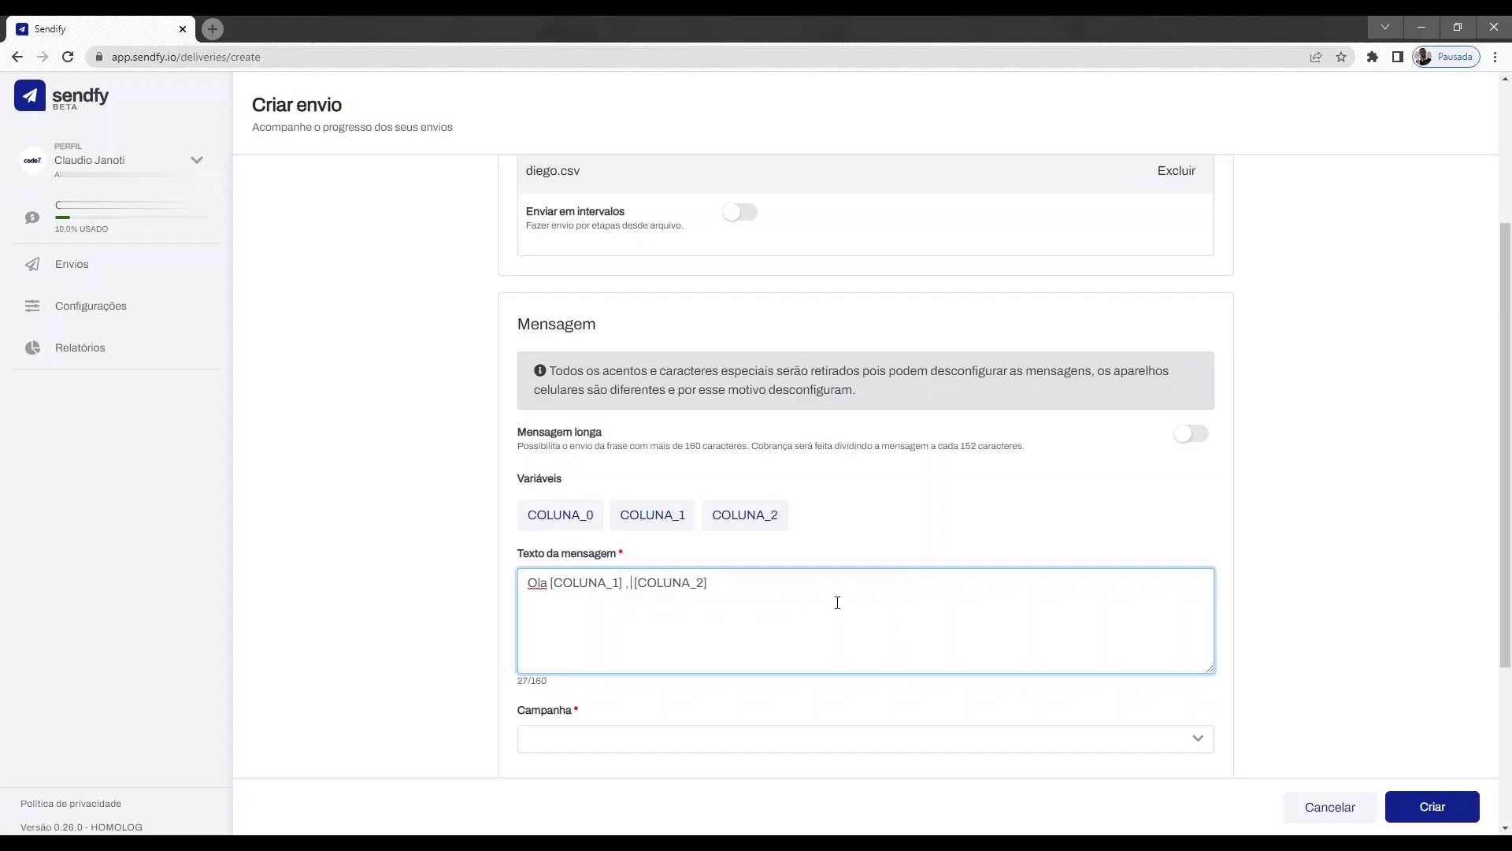
type("esta chegan")
type("do o seu aniver")
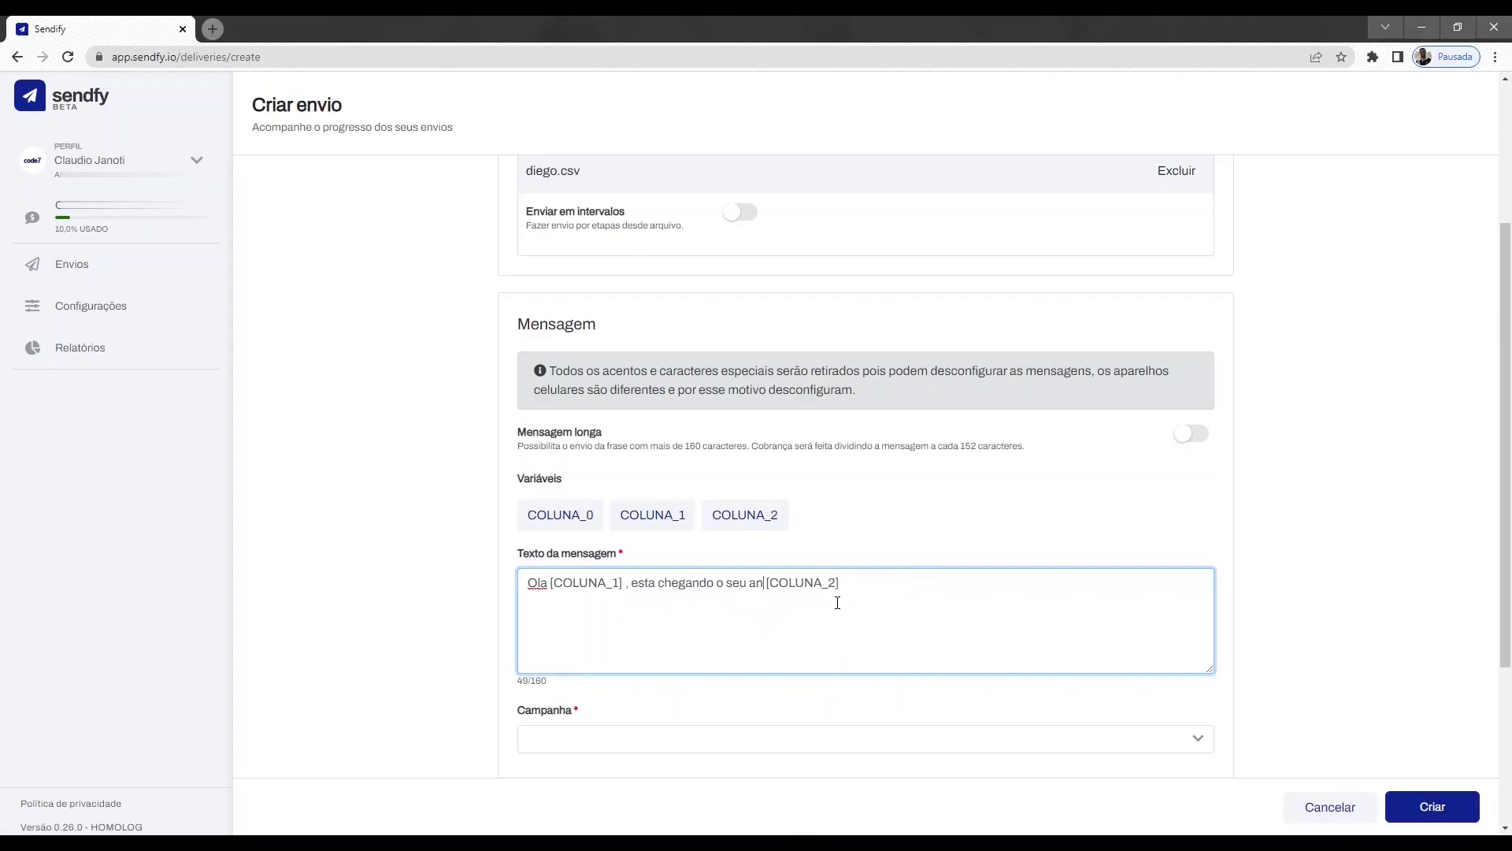
type("sario")
type(", que ")
type("é no dia")
key("BackSpace")
key("BackSpace")
key("BackSpace")
key("BackSpace")
key("BackSpace")
type("a data")
type(" de")
key("BackSpace")
key("BackSpace")
key("BackSpace")
key("BackSpace")
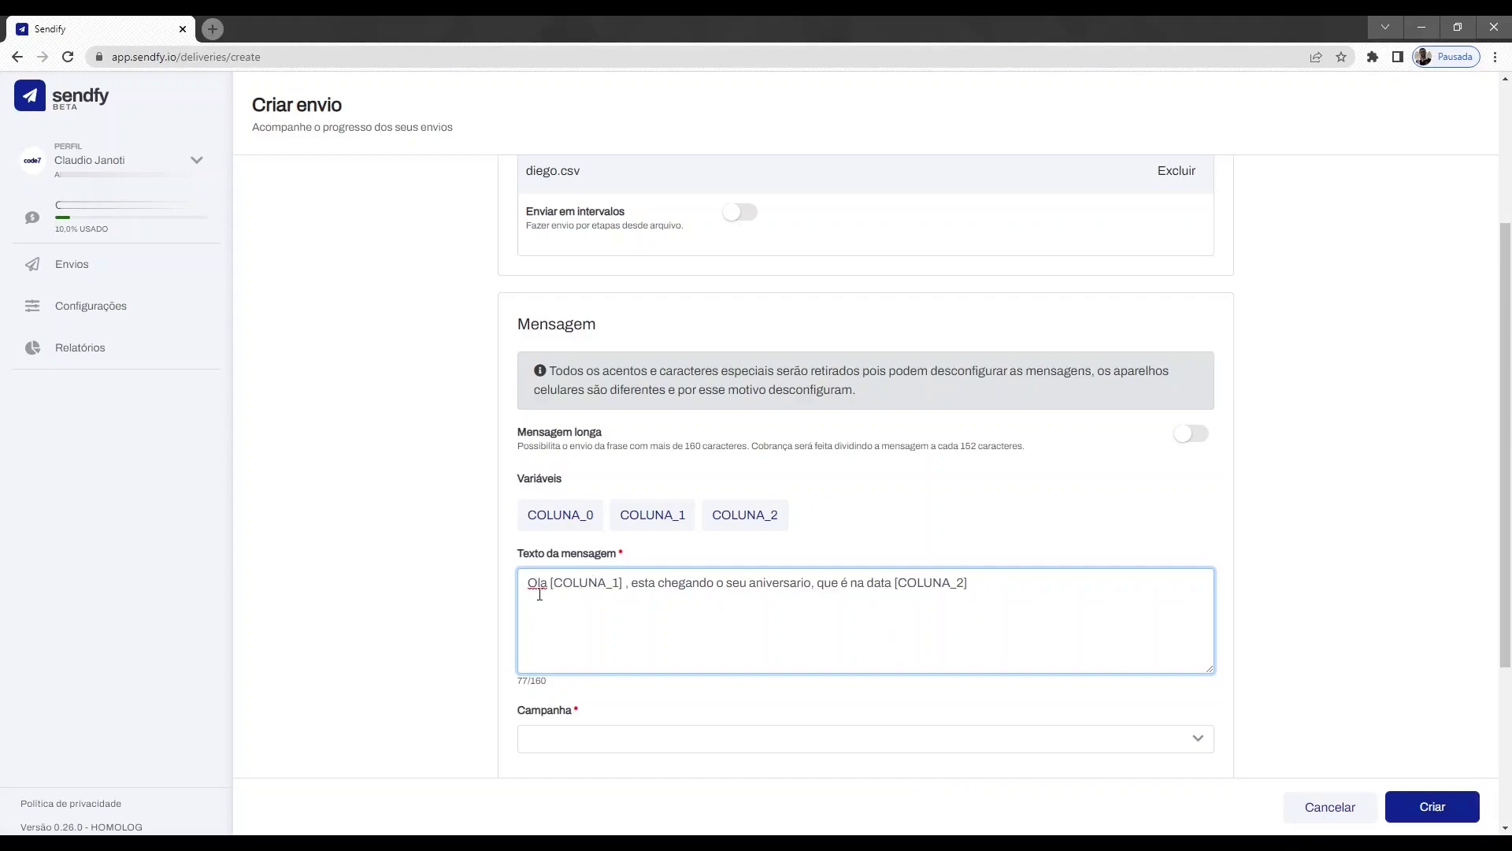
left_click(892, 587)
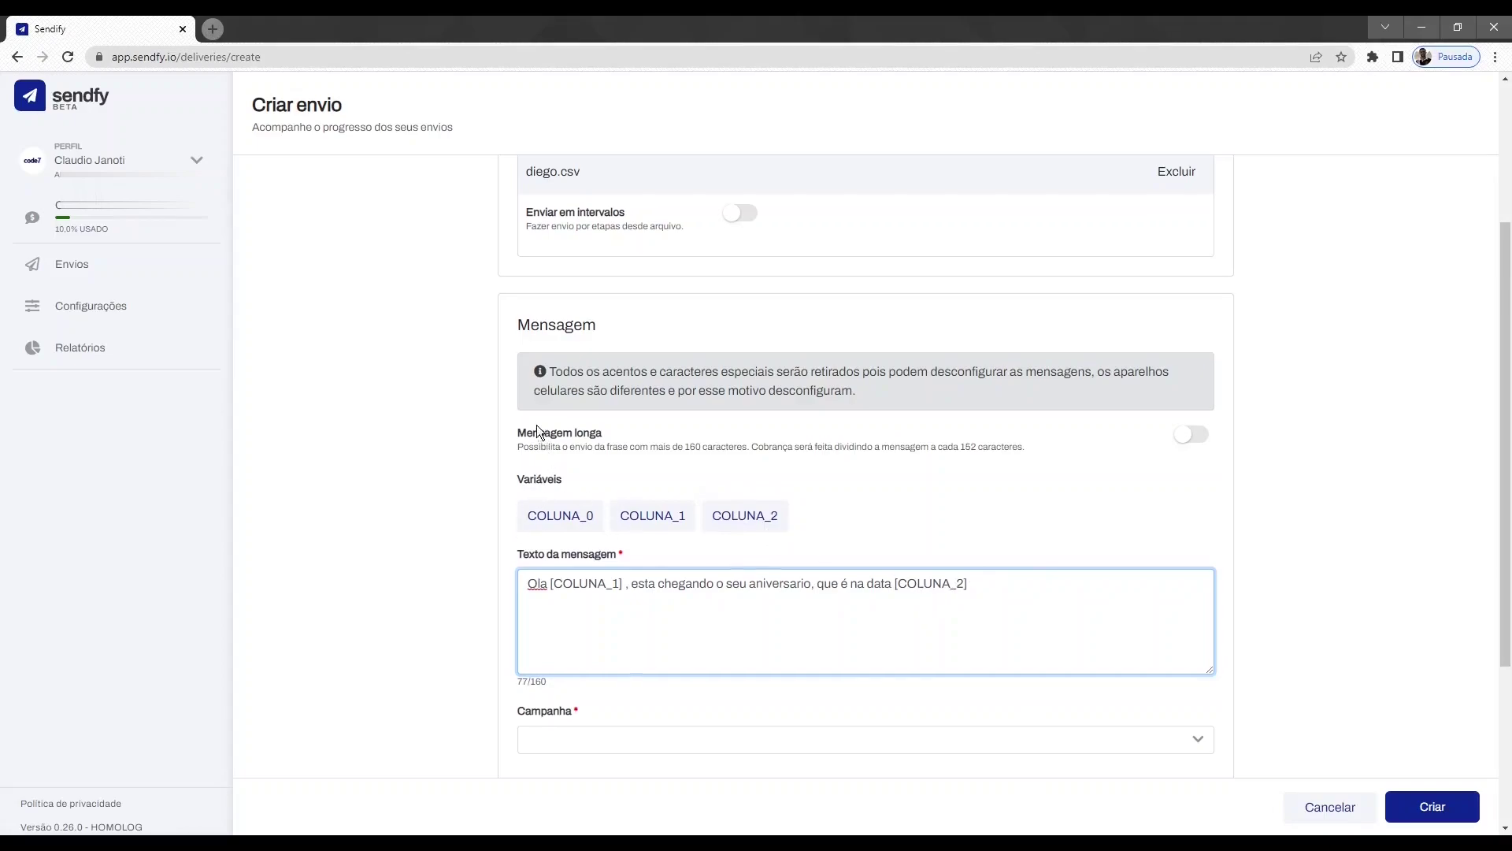
Step: Turn on the long message option to allow more than 160 characters
scroll(536, 424, "up", 3)
scroll(557, 394, "down", 5)
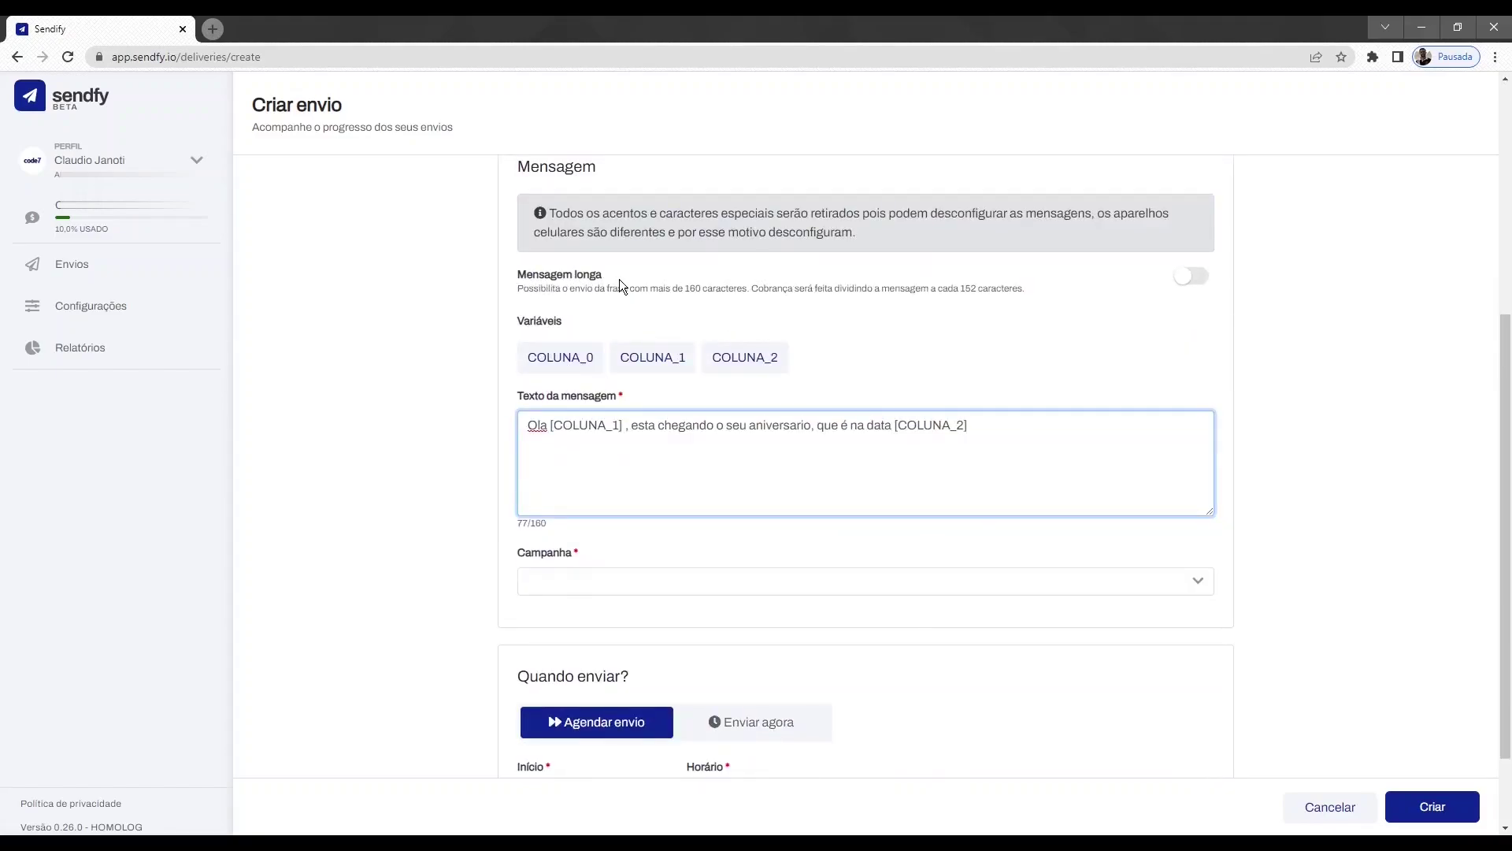
left_click(1188, 277)
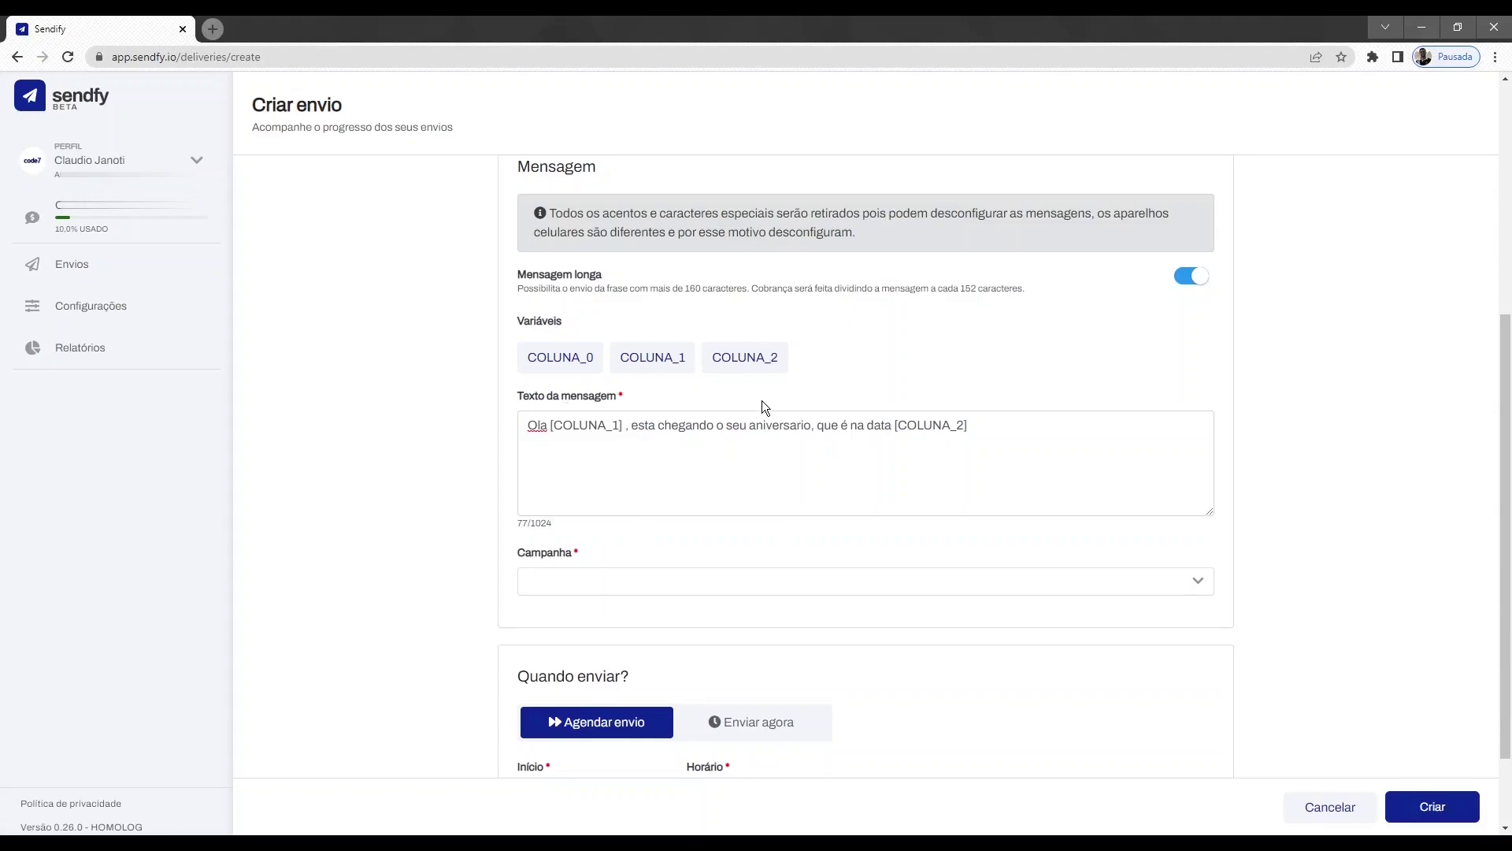
Step: Select the default (Padrão) SMS campaign for the delivery
scroll(620, 340, "up", 5)
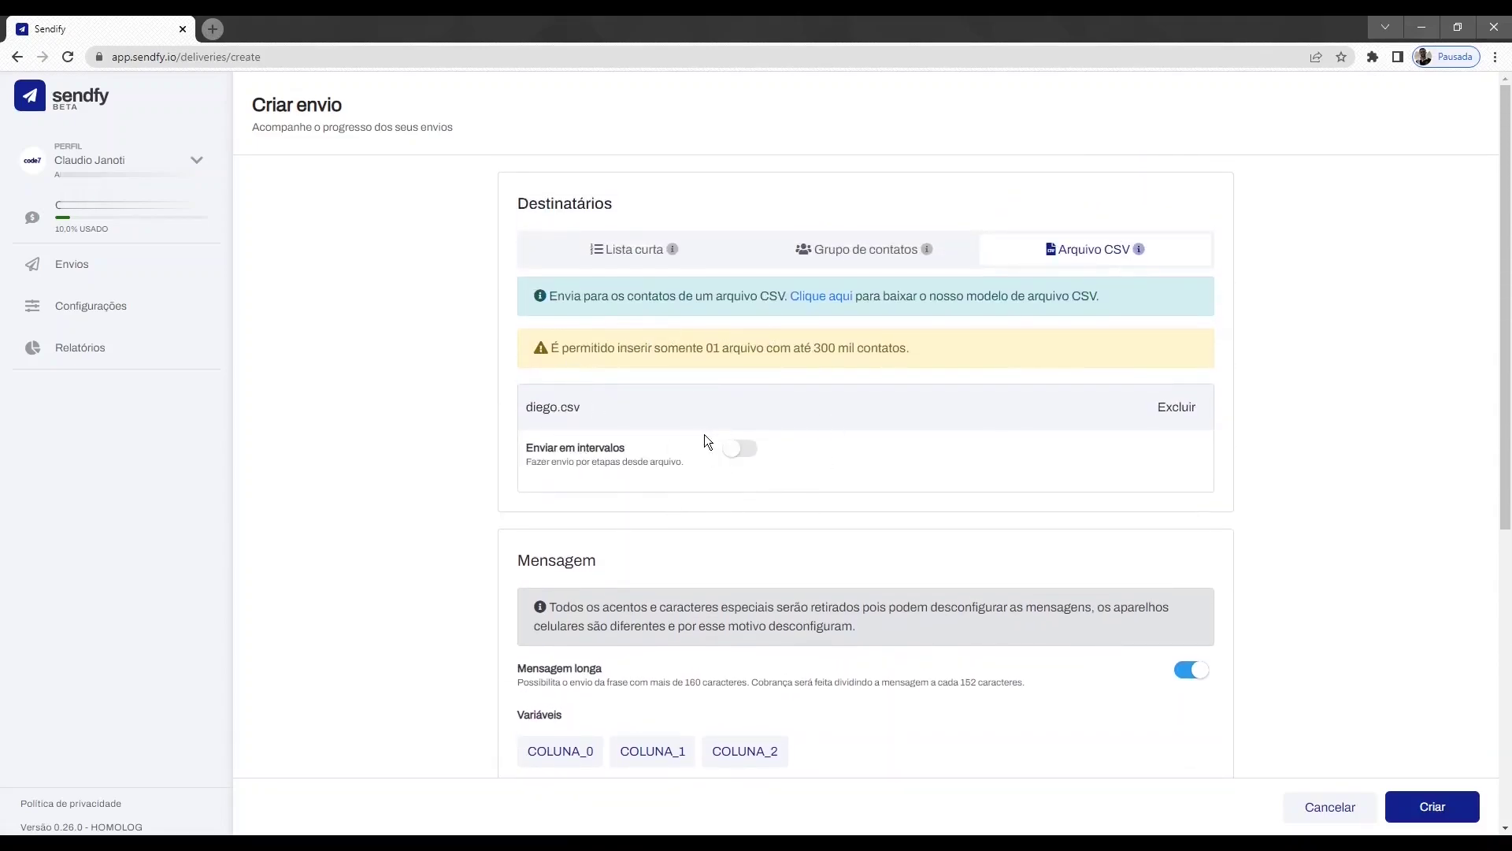
scroll(704, 440, "down", 6)
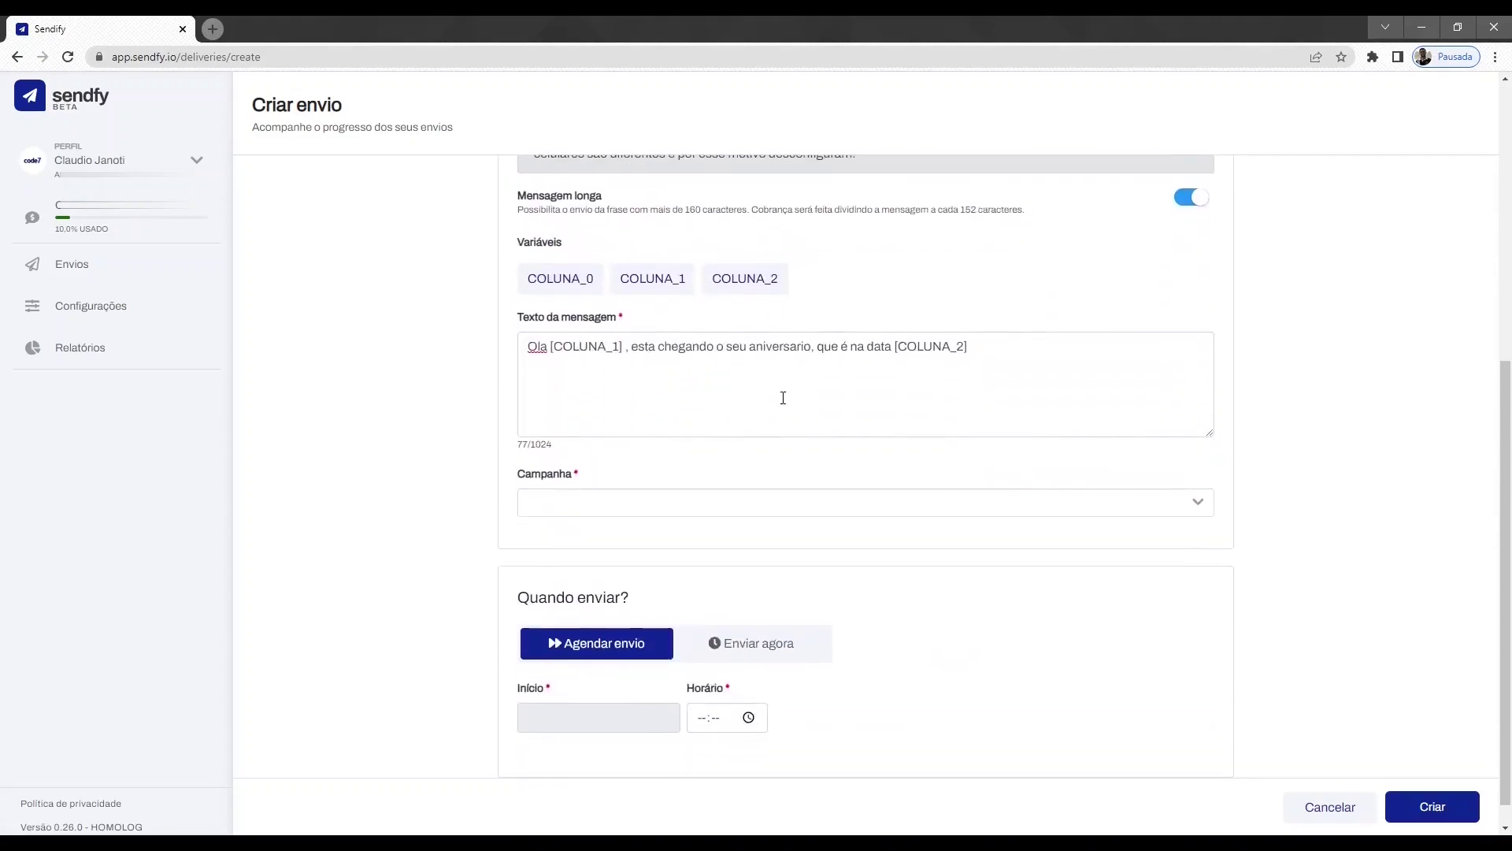
left_click(734, 504)
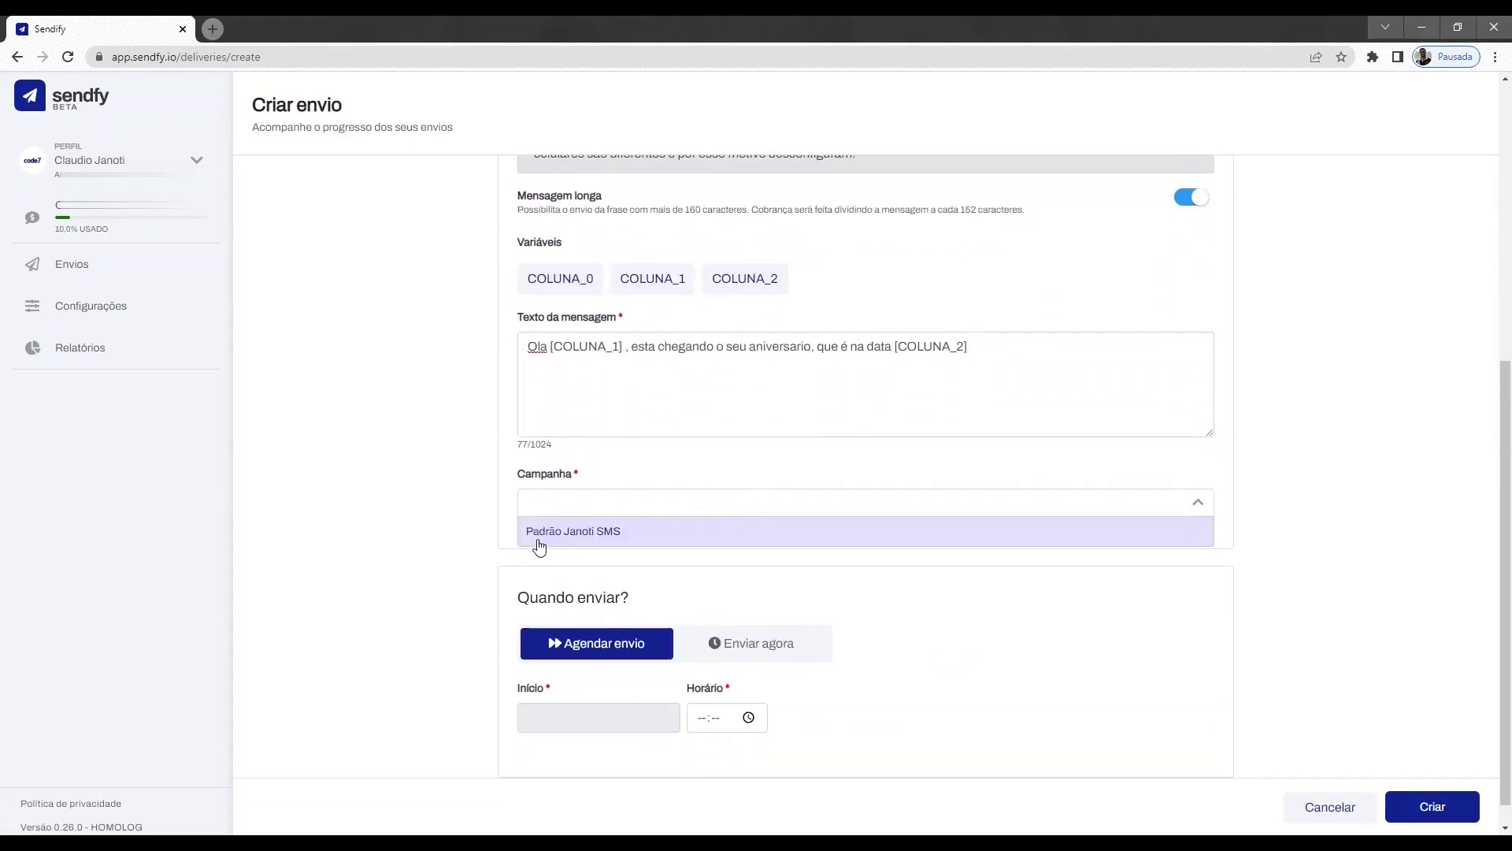
left_click(608, 531)
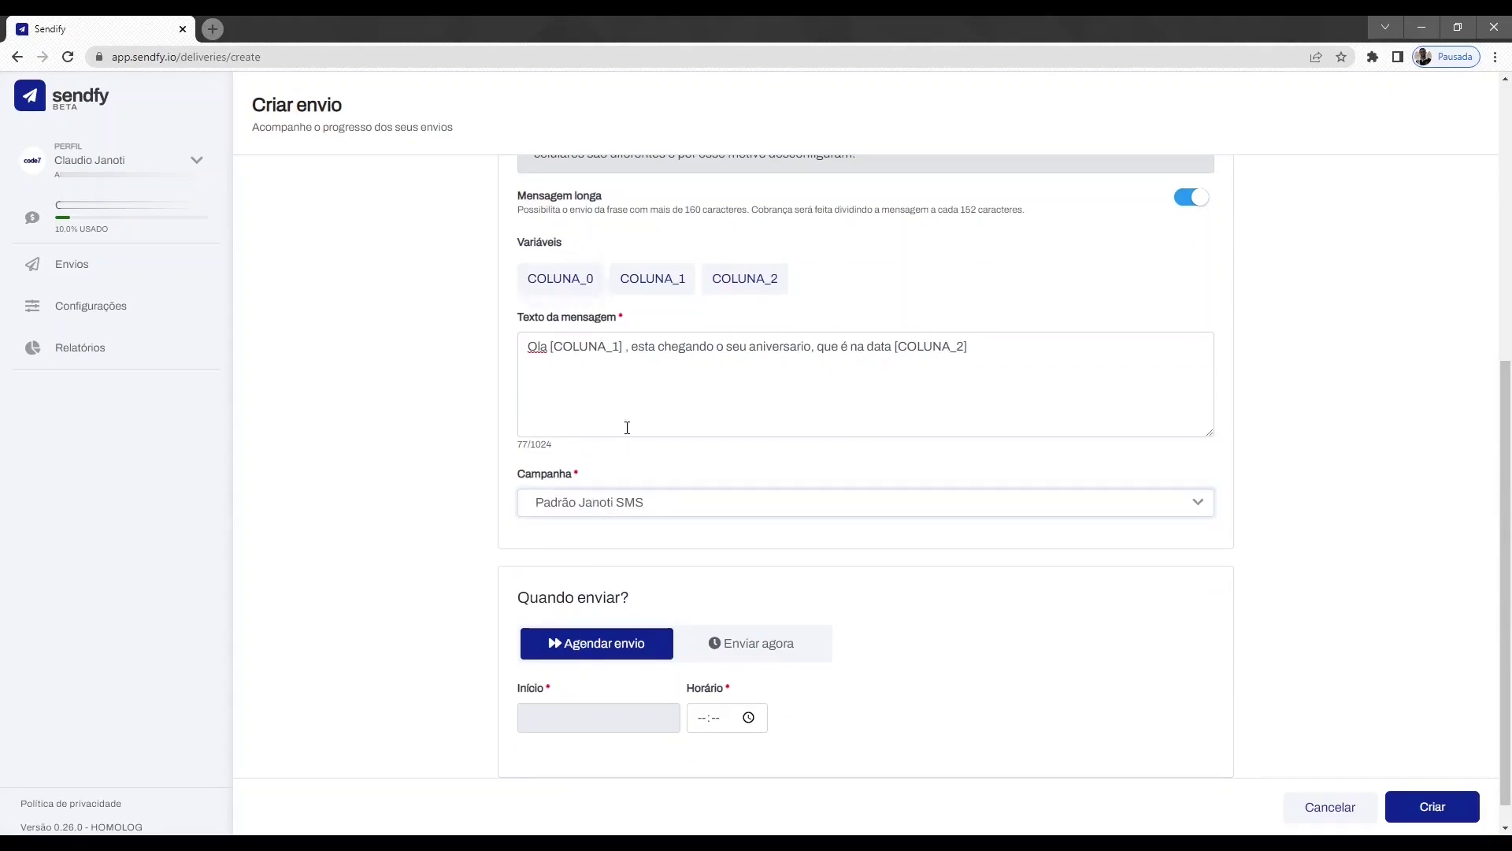
Step: Set the delivery to be sent immediately (Enviar agora) and create it
scroll(693, 541, "down", 1)
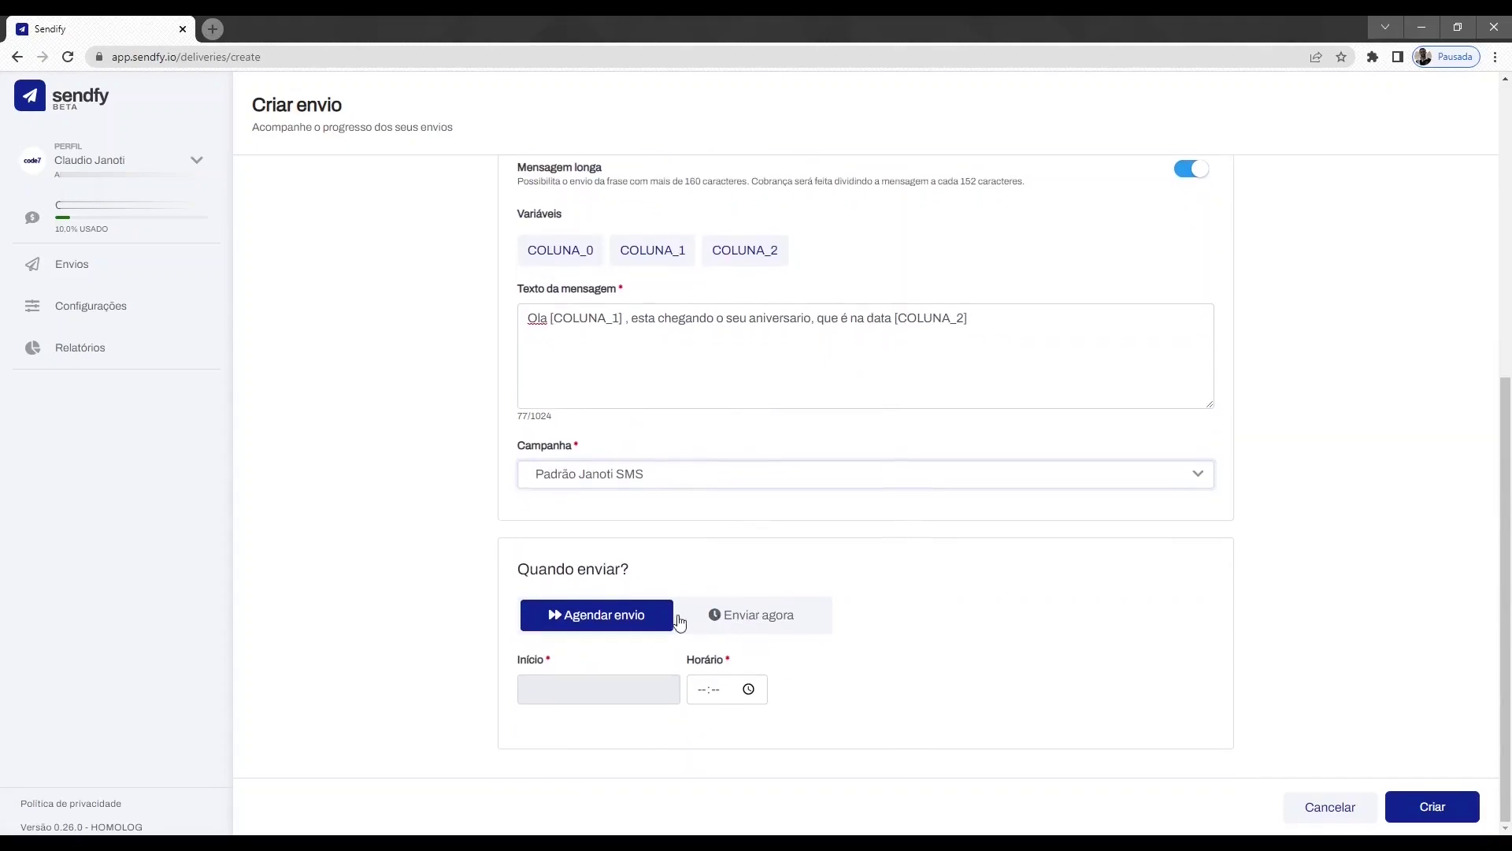
left_click(736, 626)
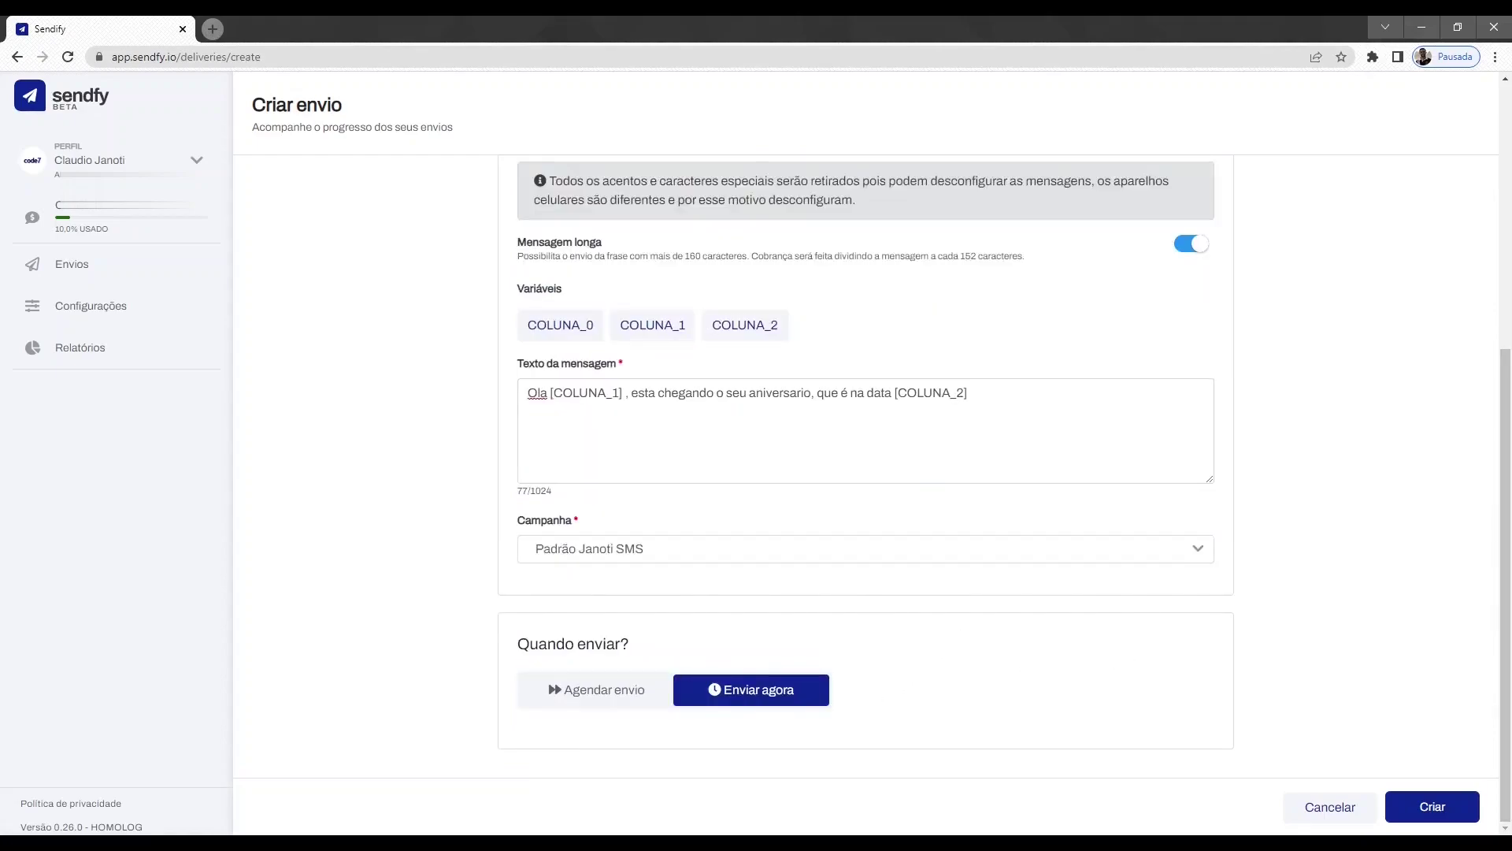
left_click(1432, 806)
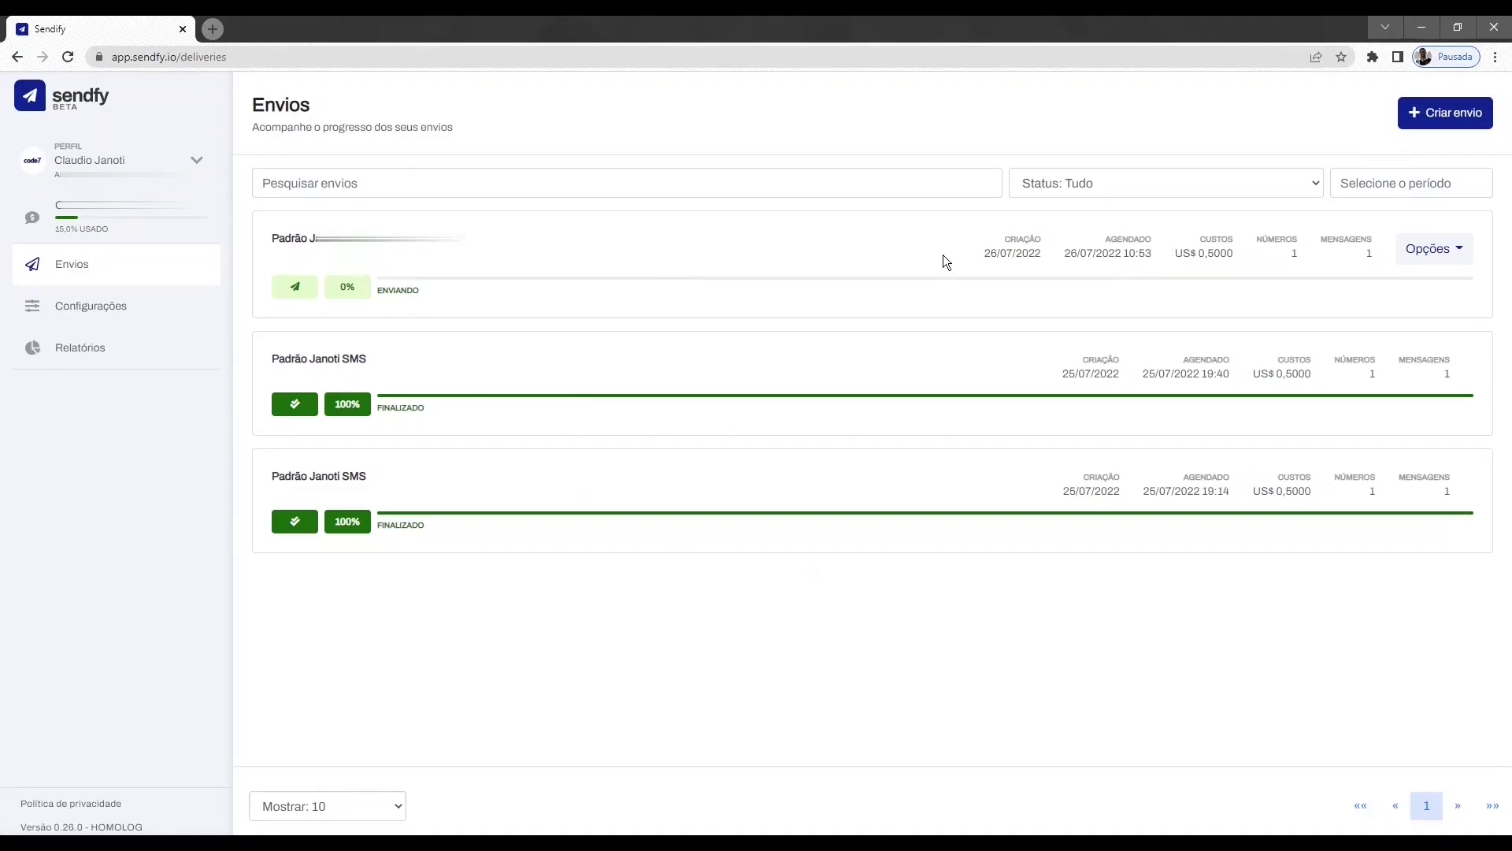
Step: Open a new delivery form and review the phone number format help for the short list and the CSV file recipient option
left_click(1416, 118)
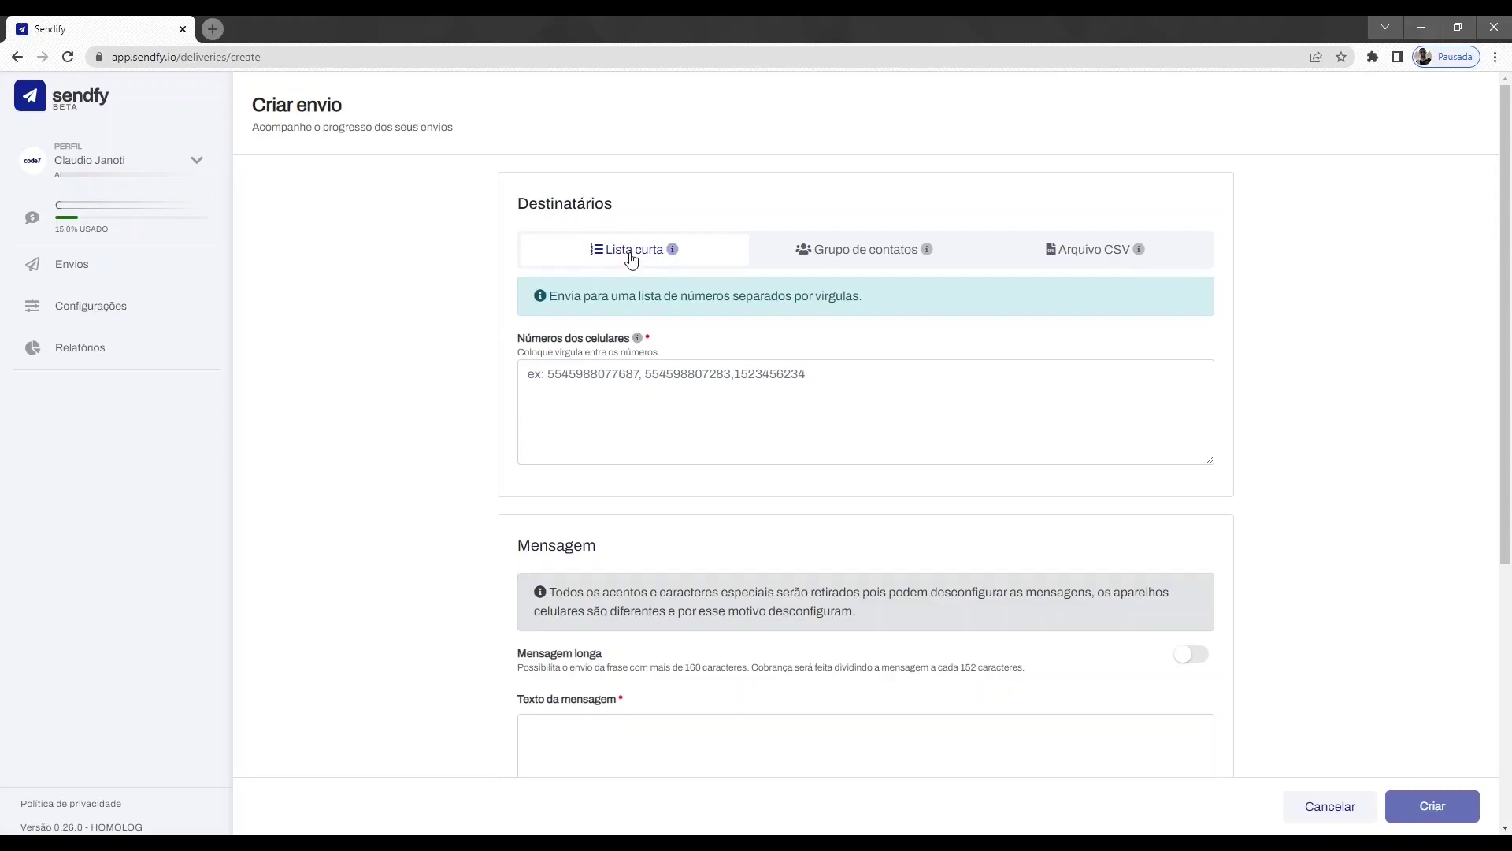
left_click(540, 376)
mouse_move(638, 339)
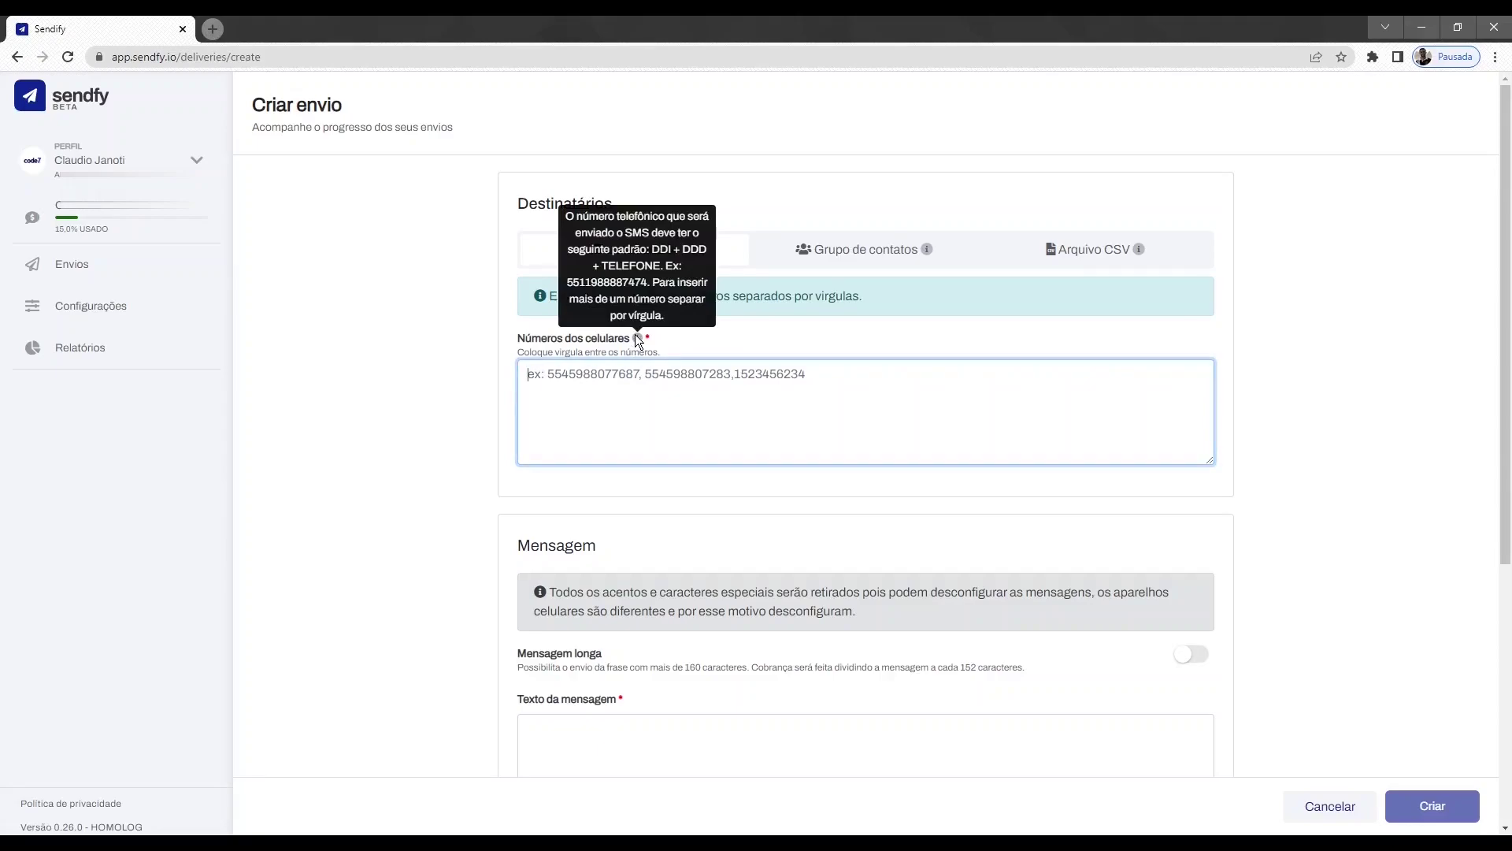
left_click(1096, 250)
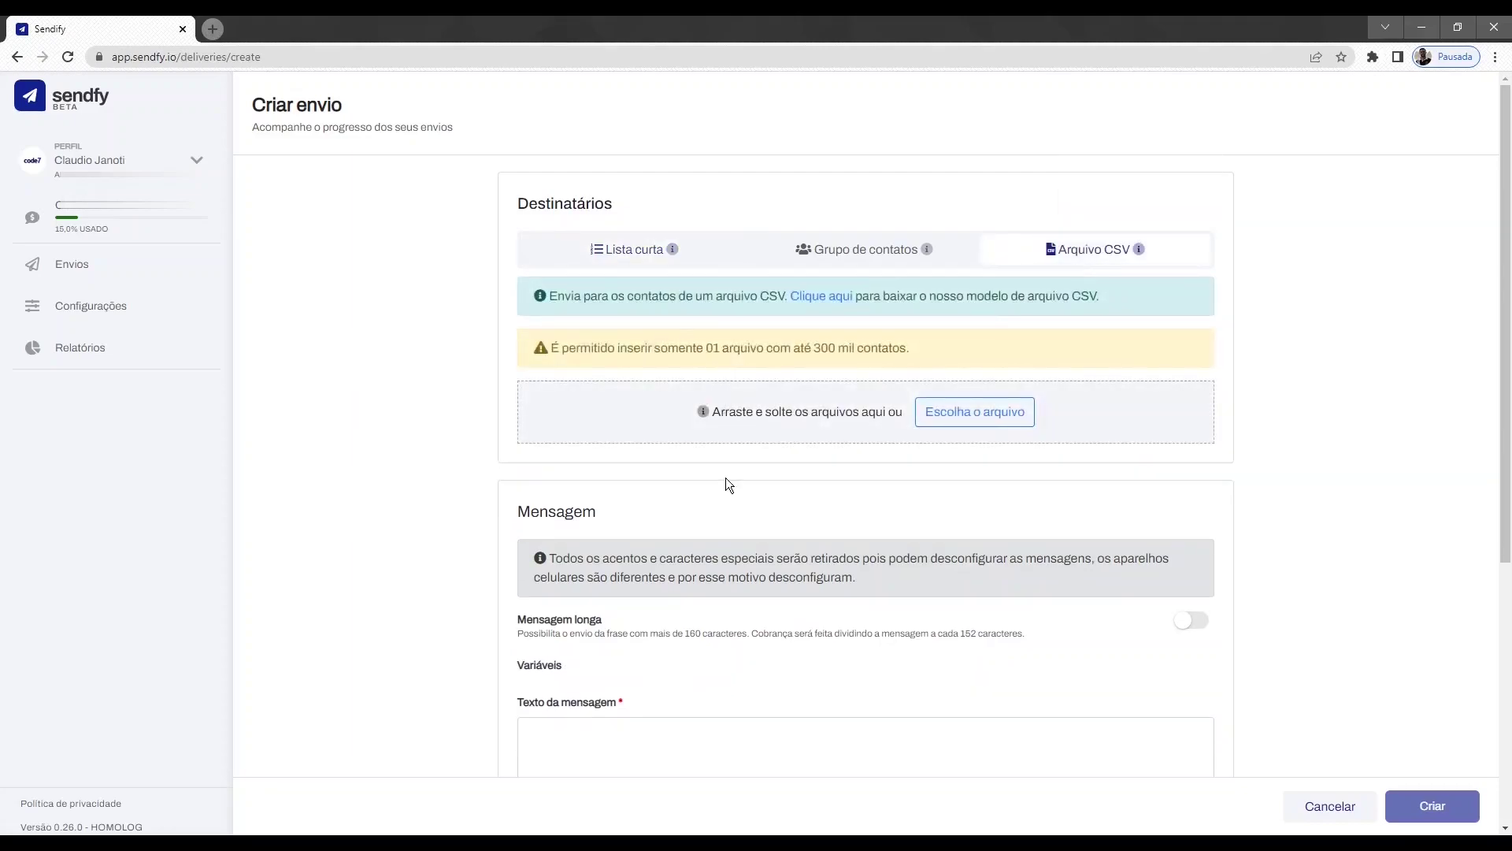